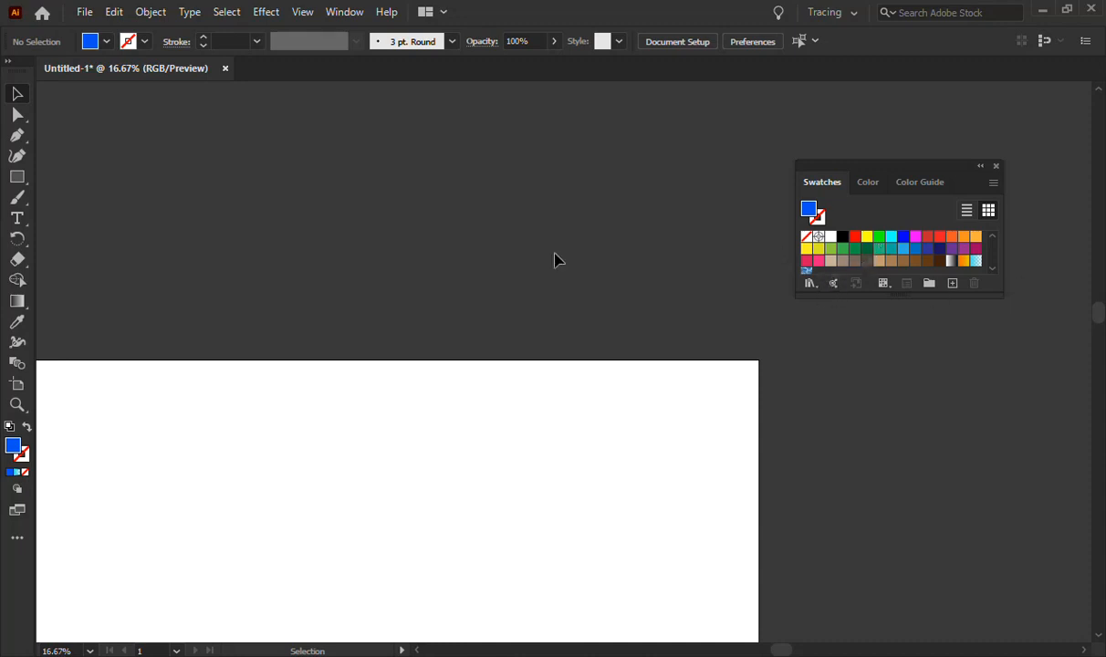
Draw a large blue square with the Rectangle tool over the artboard's upper-left corner
click(17, 177)
key(space)
drag(136, 396, 414, 322)
drag(275, 497, 376, 378)
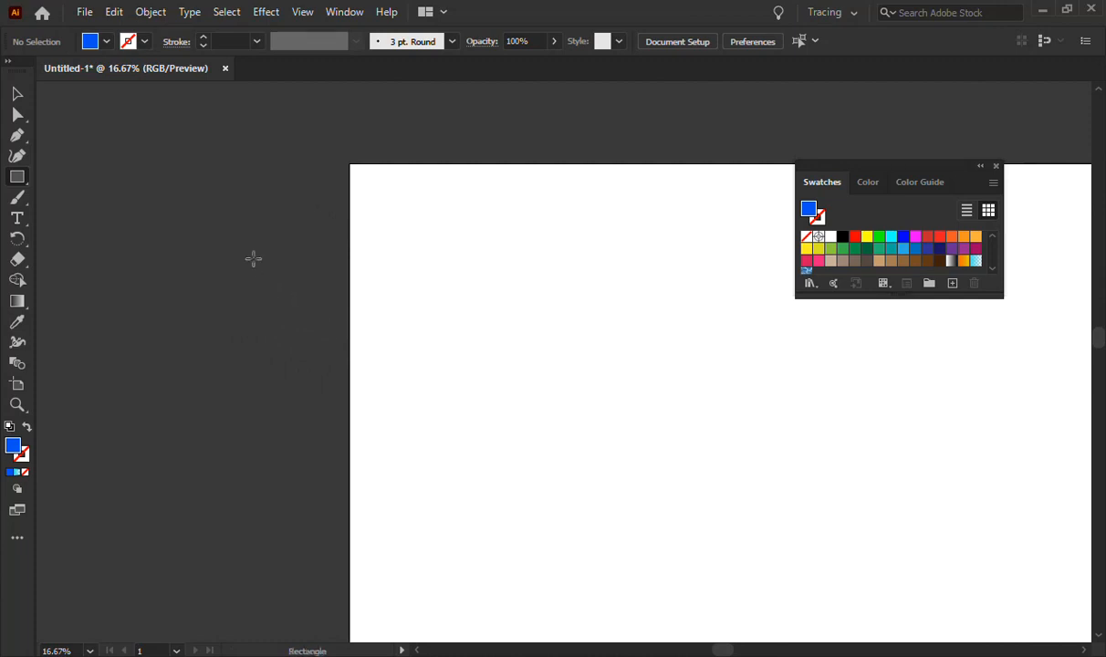
drag(173, 134, 622, 582)
scroll(846, 254, down, 2)
scroll(837, 248, up, 2)
scroll(847, 255, down, 2)
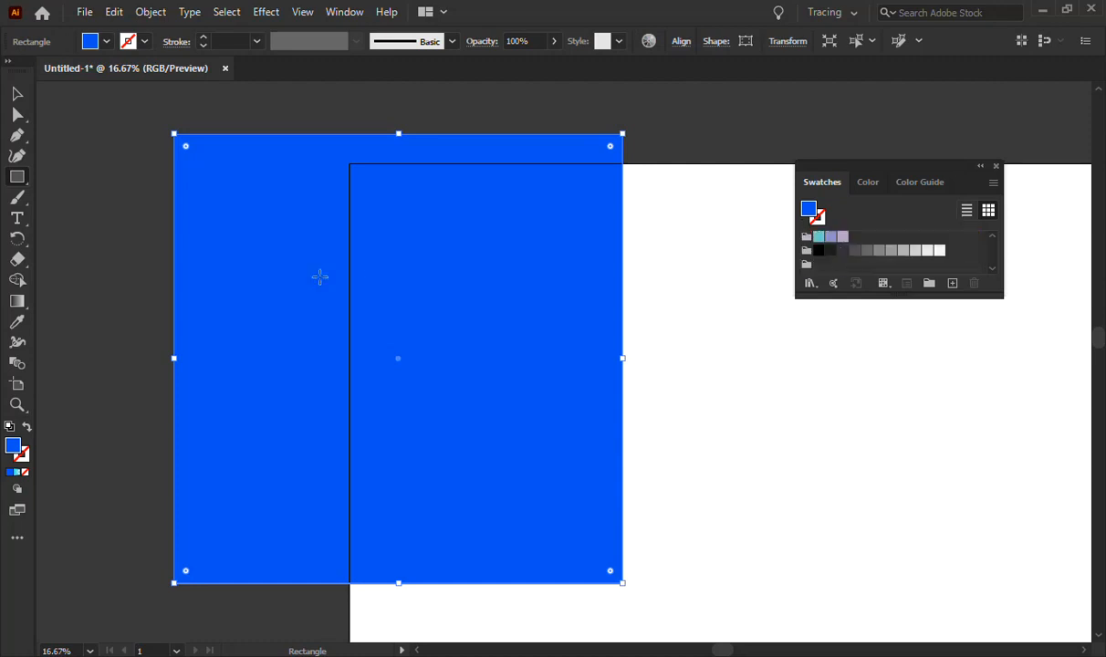
click(831, 239)
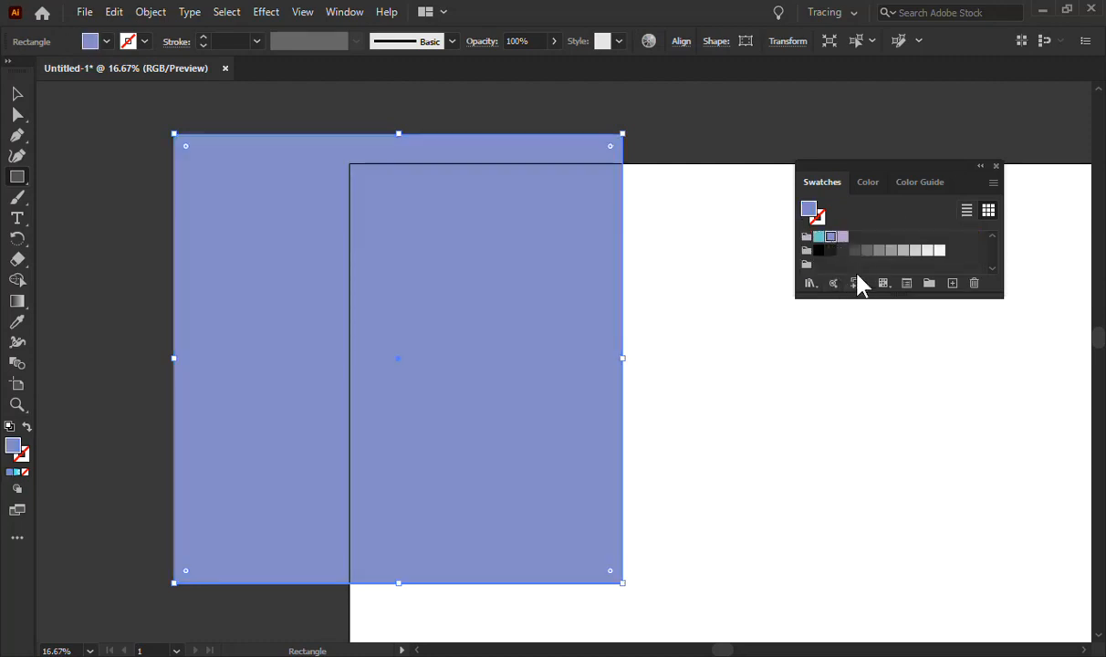
key(ctrl+z)
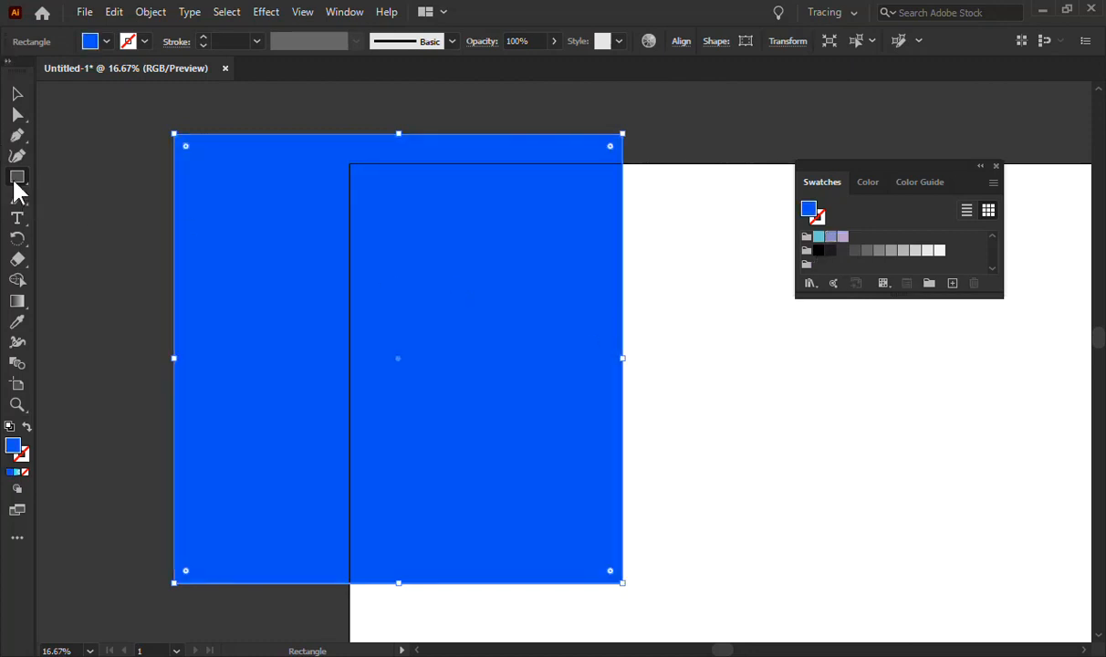
Scale the blue square down to a smaller square and move it onto the empty canvas beside the artboard
drag(623, 132, 596, 178)
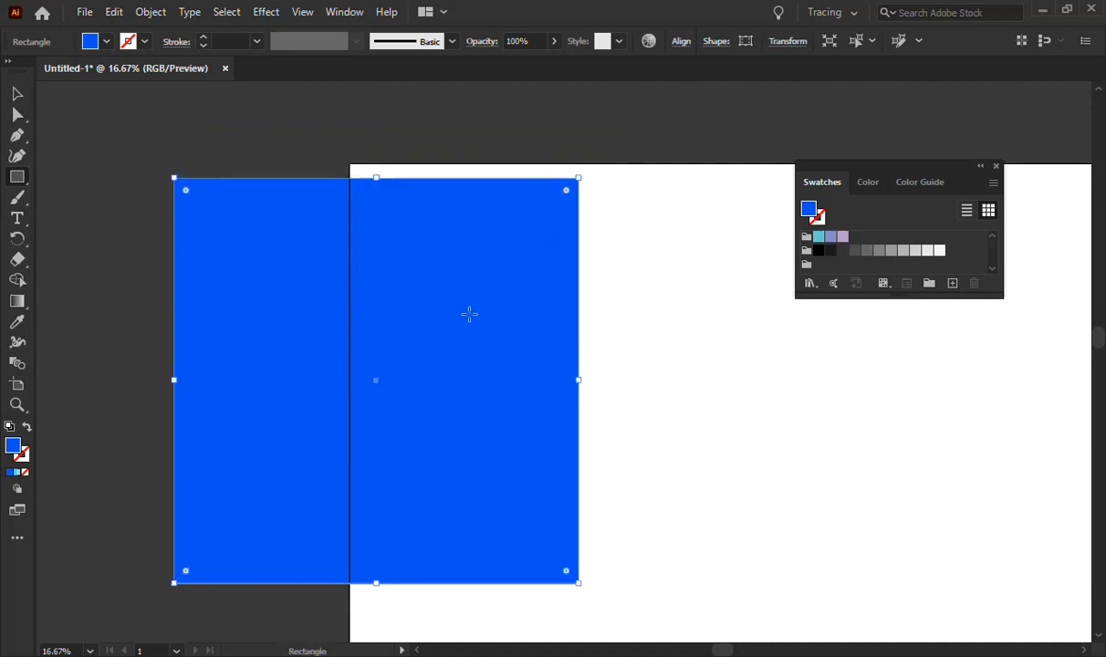
key(v)
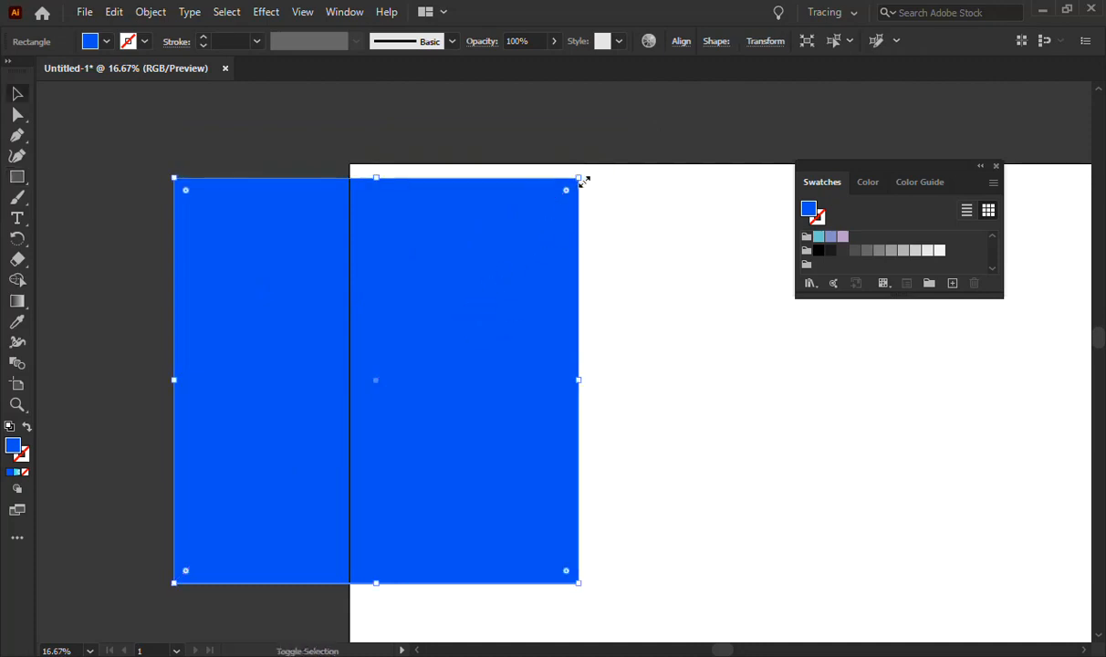
shift+click(561, 197)
click(561, 197)
drag(582, 180, 377, 380)
drag(236, 469, 207, 304)
key(space)
drag(241, 256, 258, 280)
key(space)
drag(328, 307, 407, 377)
scroll(381, 363, up, 1)
key(space)
drag(344, 353, 408, 278)
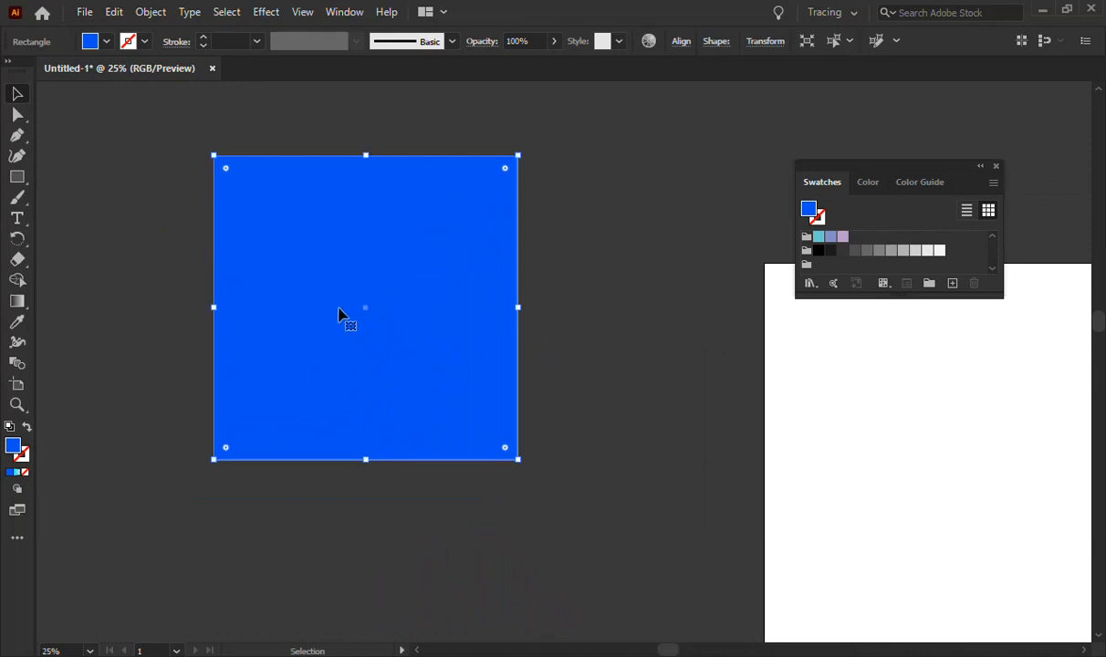
Duplicate the blue square twice, scaling each copy down to get a medium and a small square
drag(374, 345, 475, 328)
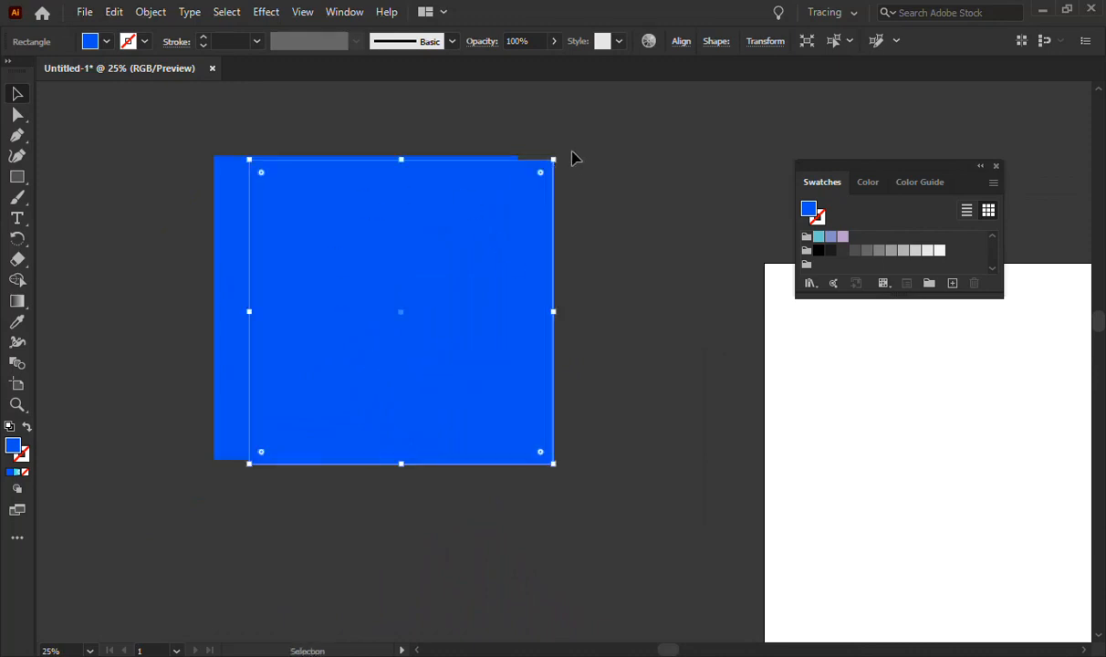
drag(554, 159, 456, 257)
drag(423, 361, 519, 324)
drag(552, 252, 493, 311)
Fill the medium square with dark gray and the smallest square with bright green
click(378, 265)
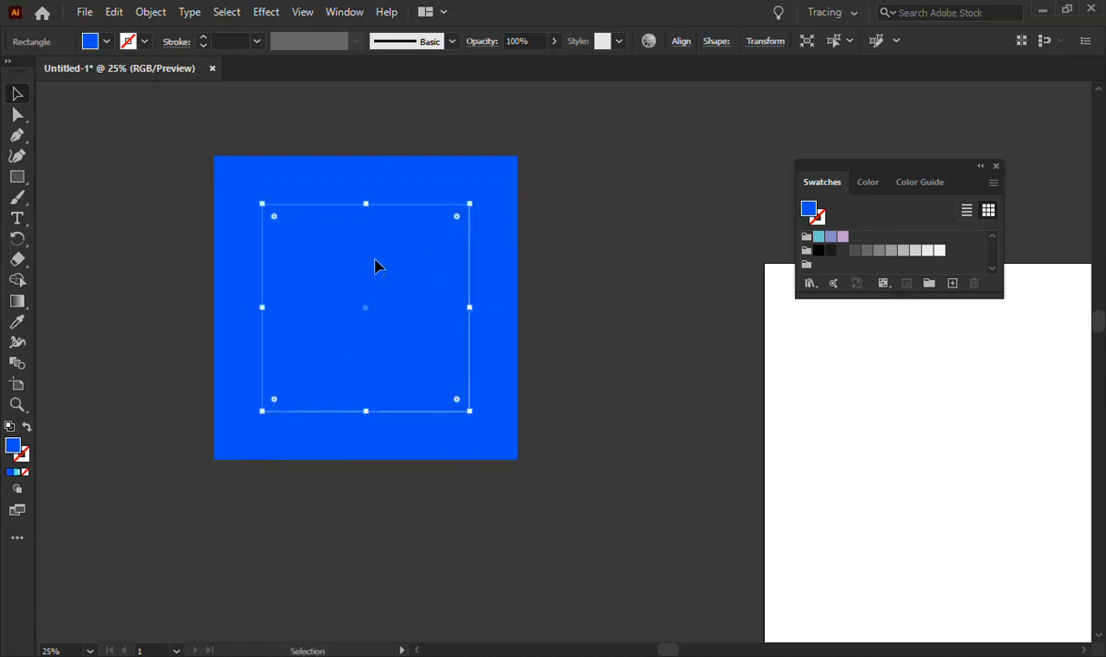
click(866, 252)
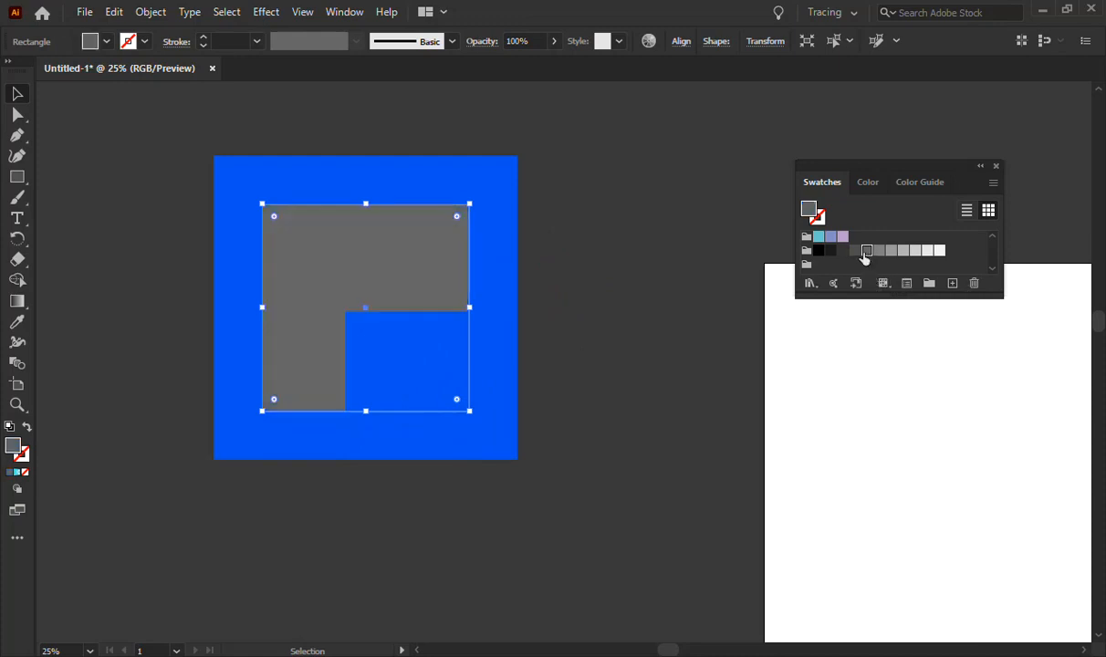
click(406, 365)
click(993, 235)
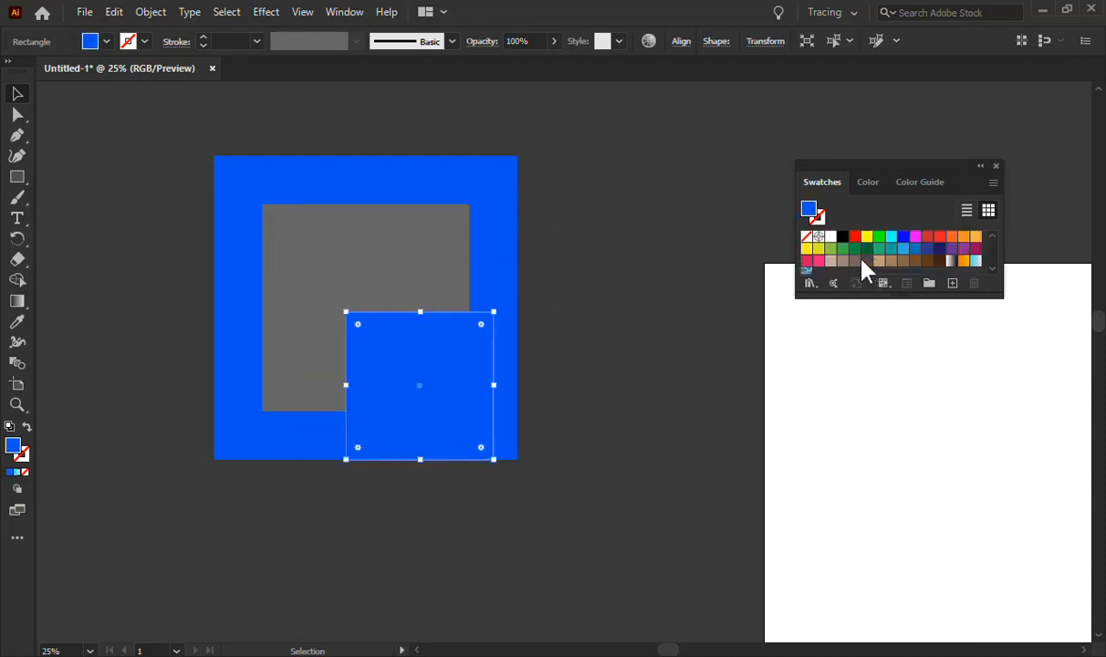
click(854, 261)
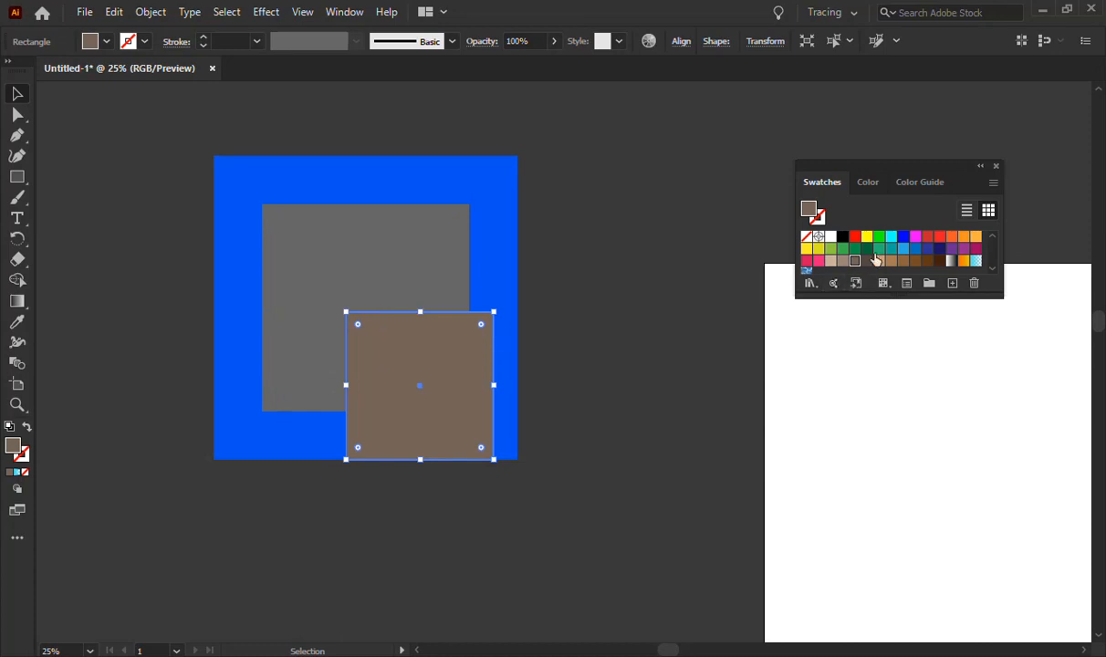
click(879, 236)
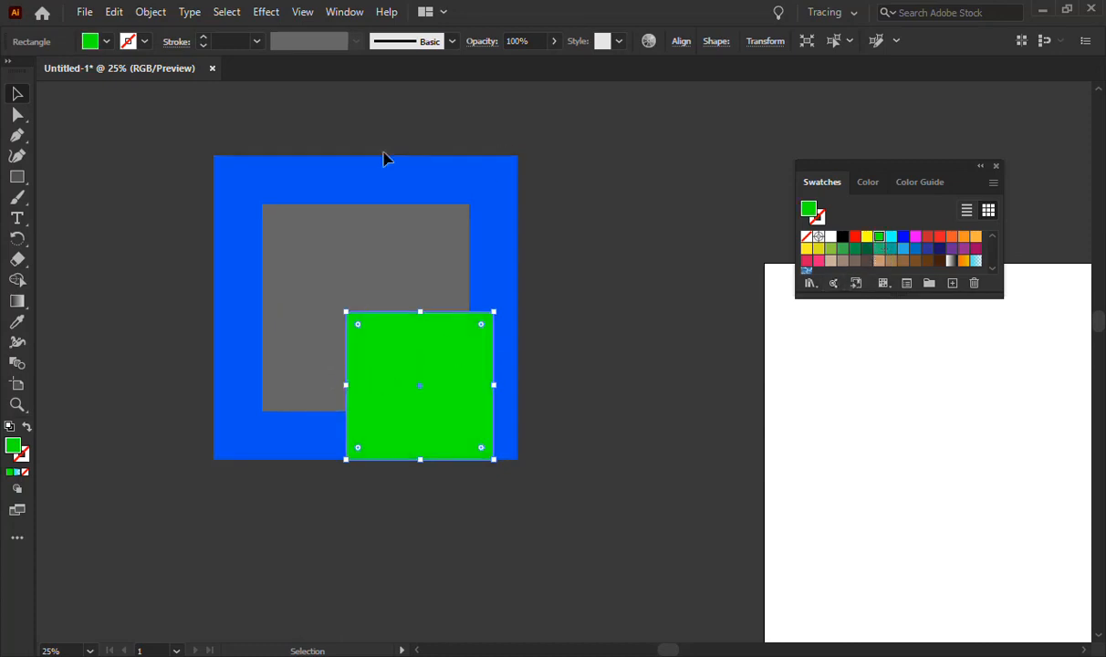
Align all three squares to each other's horizontal and vertical centers
drag(71, 117, 533, 520)
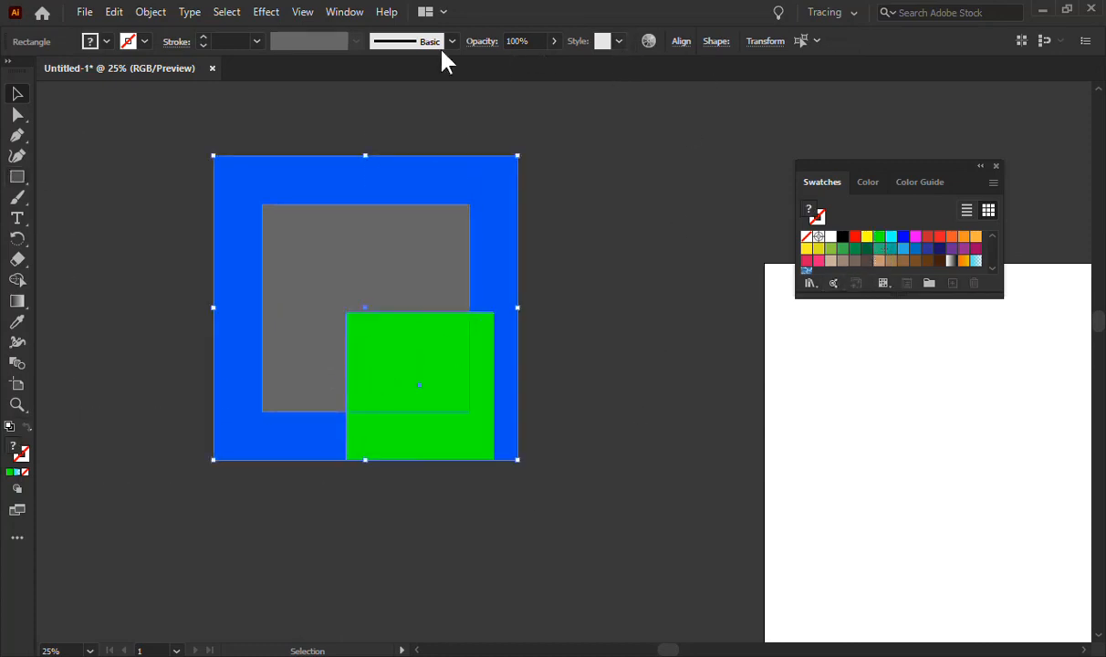
click(680, 42)
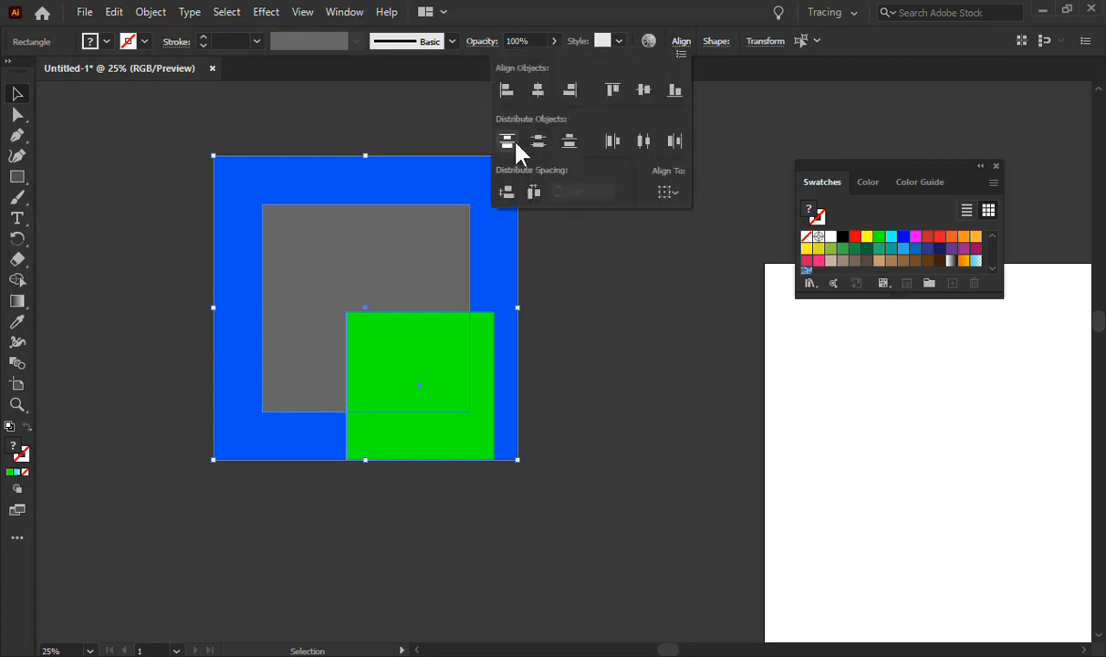
click(539, 93)
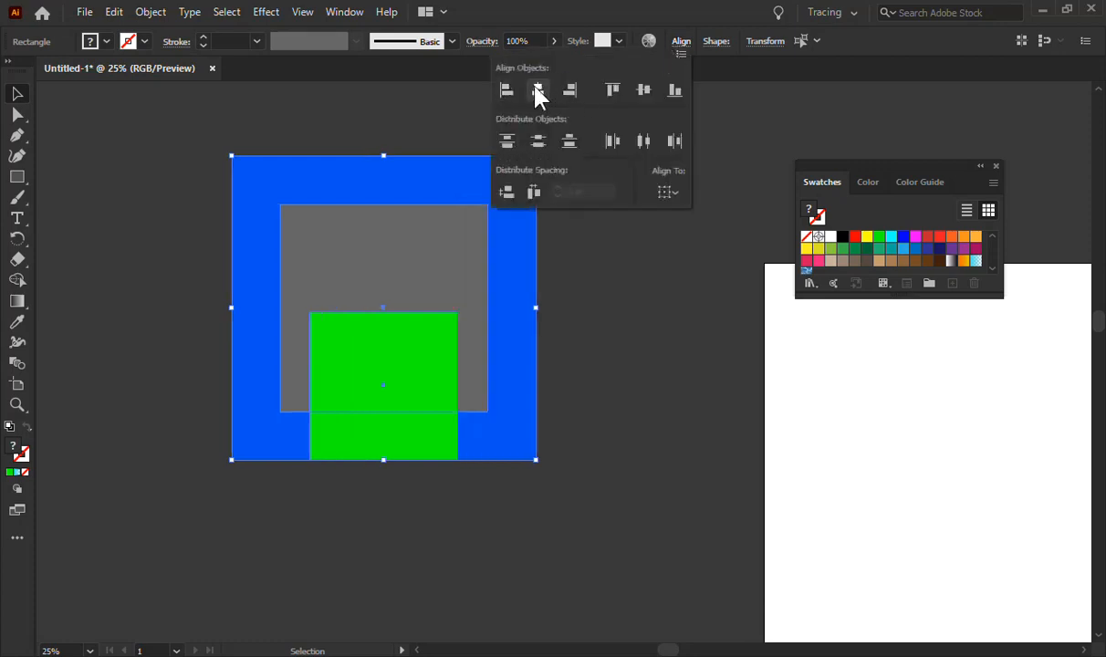
click(642, 92)
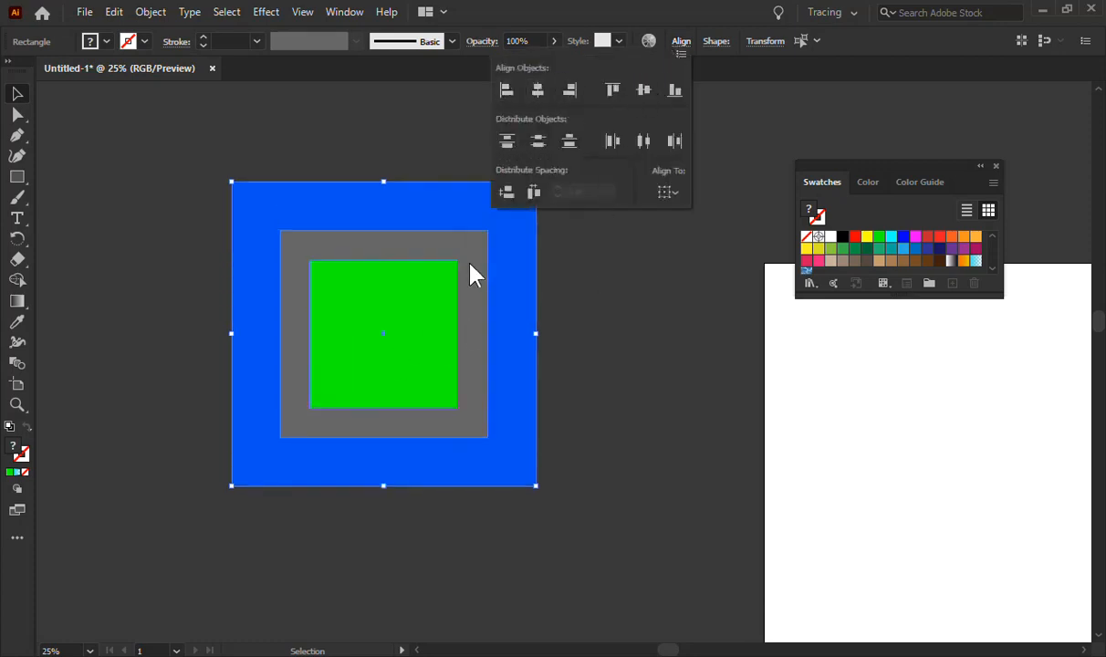
click(153, 236)
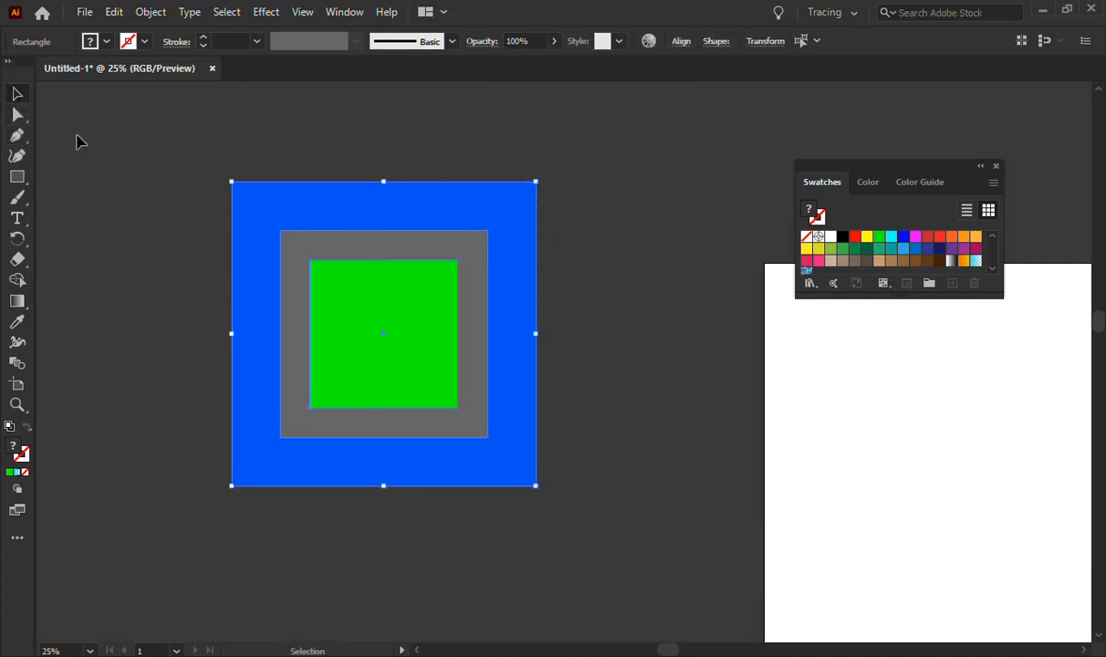
Save the three nested squares as a new pattern swatch
click(163, 239)
drag(187, 178, 473, 537)
scroll(792, 242, down, 3)
drag(384, 369, 850, 268)
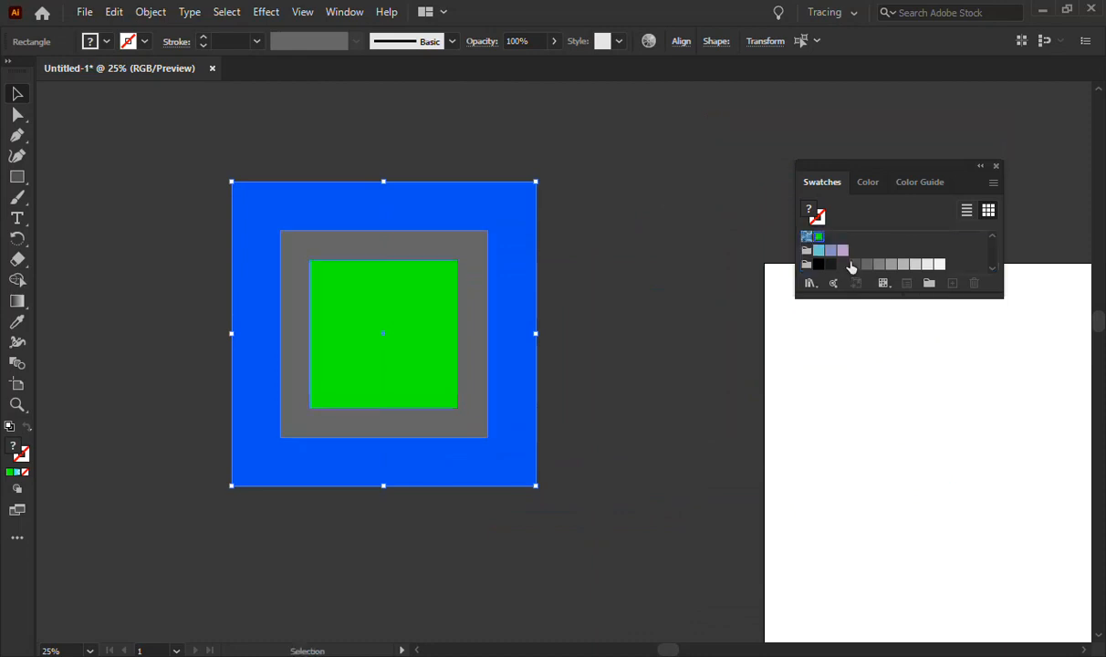
Delete the three nested squares from the canvas
click(558, 250)
drag(124, 137, 567, 549)
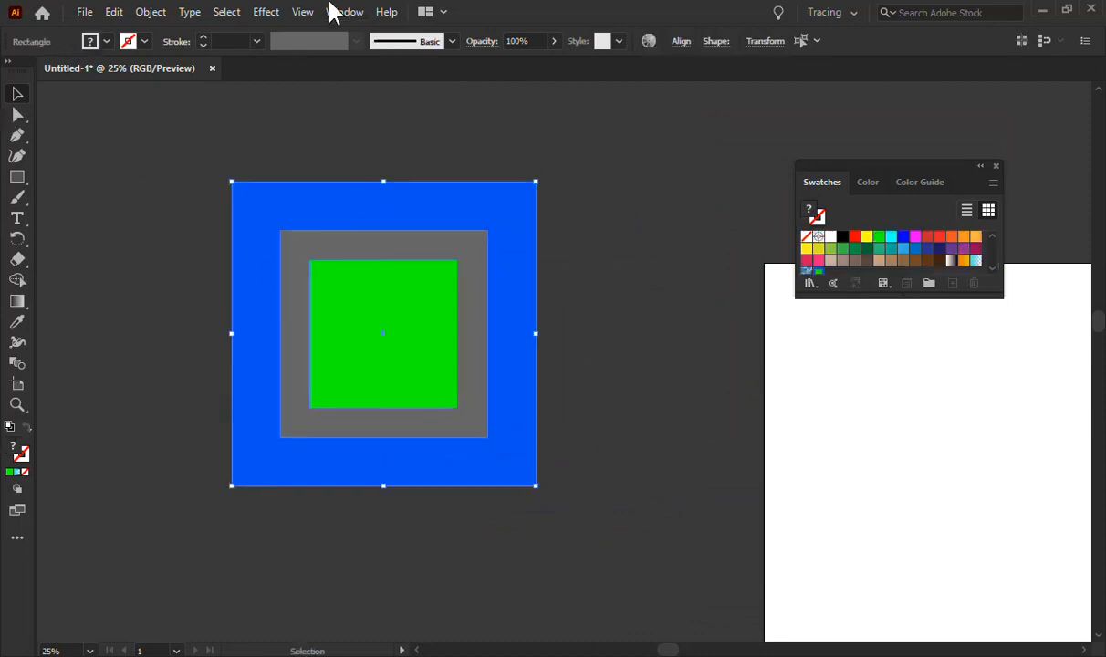
key(Delete)
Draw a large green rectangle that overlaps the artboard's upper-left corner
click(18, 177)
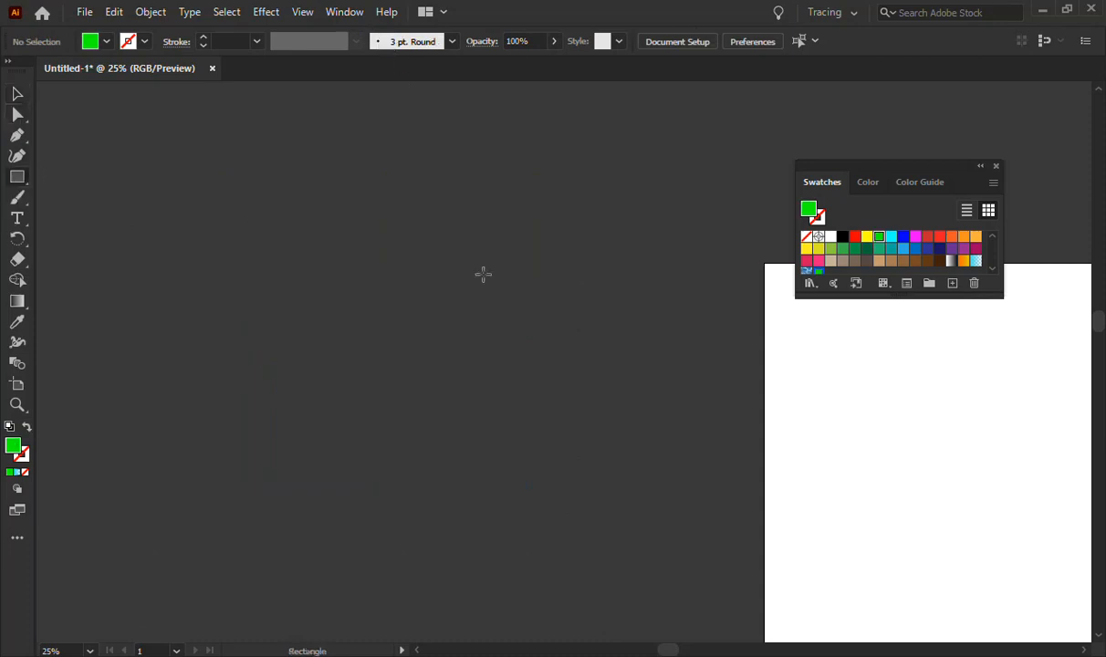
scroll(479, 285, down, 3)
mouse_move(144, 117)
mouse_down()
mouse_move(220, 225)
mouse_move(690, 630)
mouse_up()
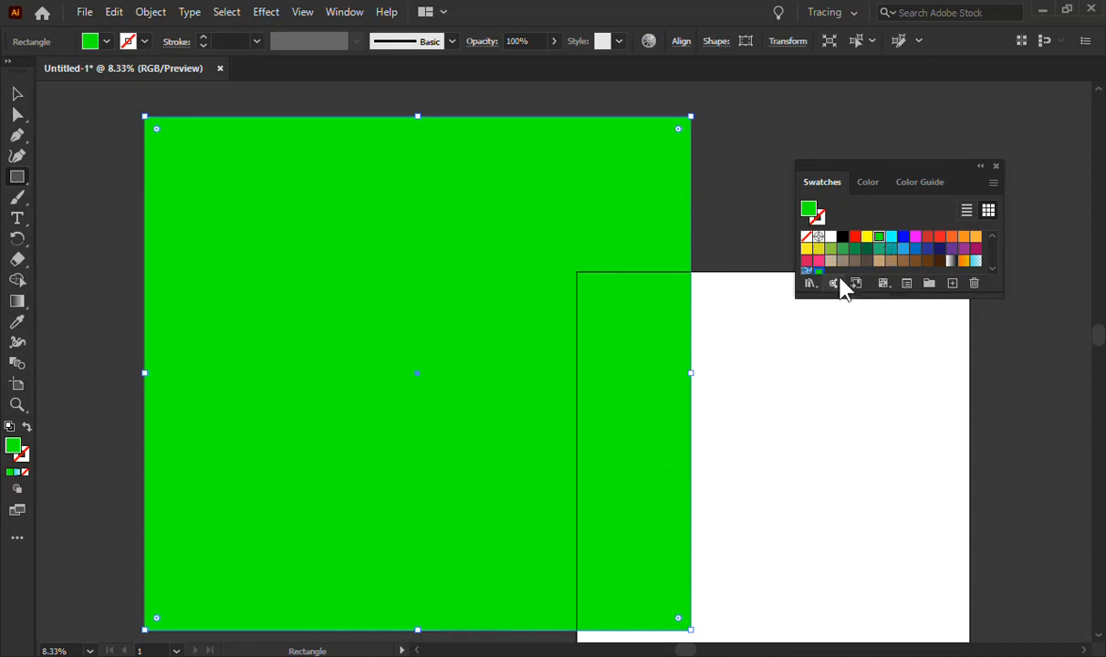
Fill the large rectangle with the nested-square pattern swatch and stretch it wider and taller past the artboard
scroll(825, 266, down, 3)
scroll(835, 248, up, 3)
click(818, 271)
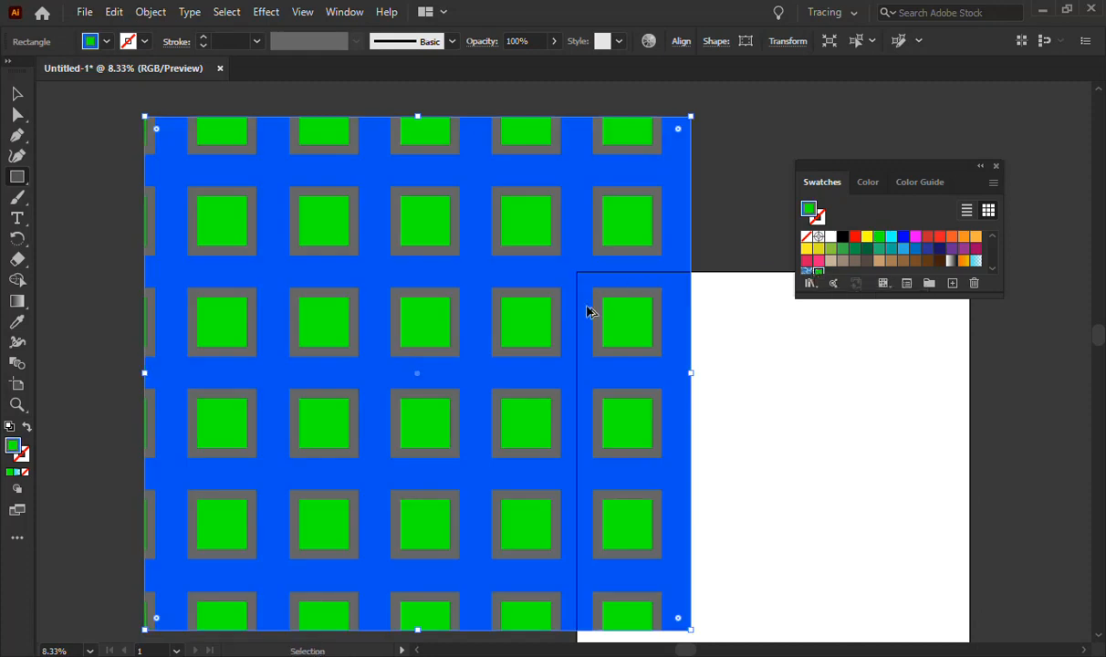
key(ctrl+minus)
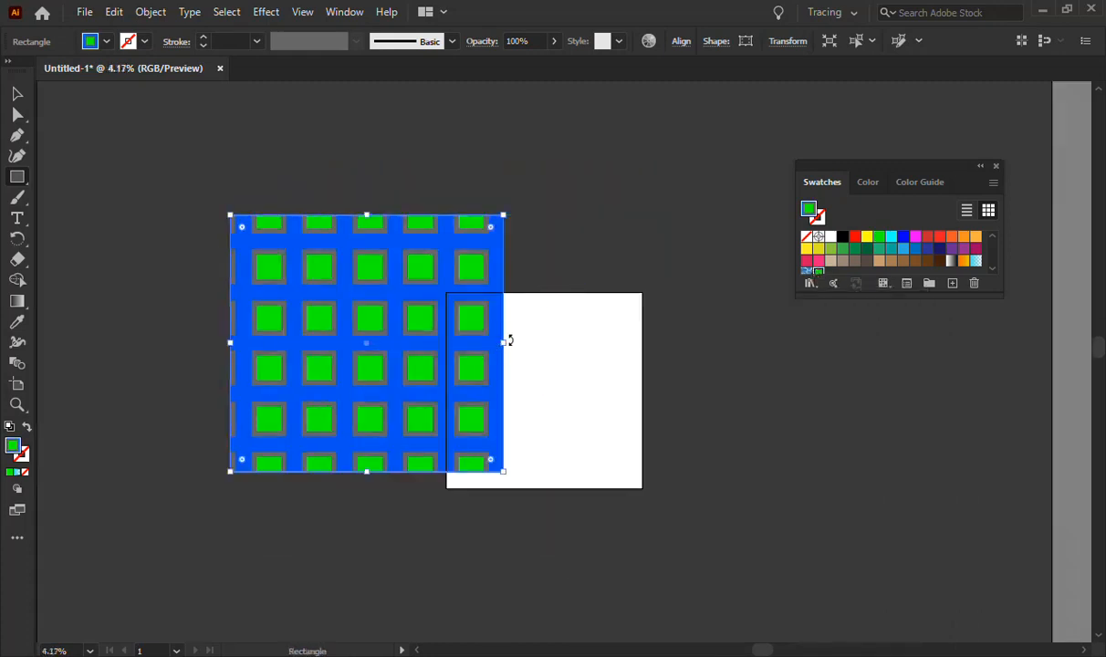
drag(509, 340, 819, 375)
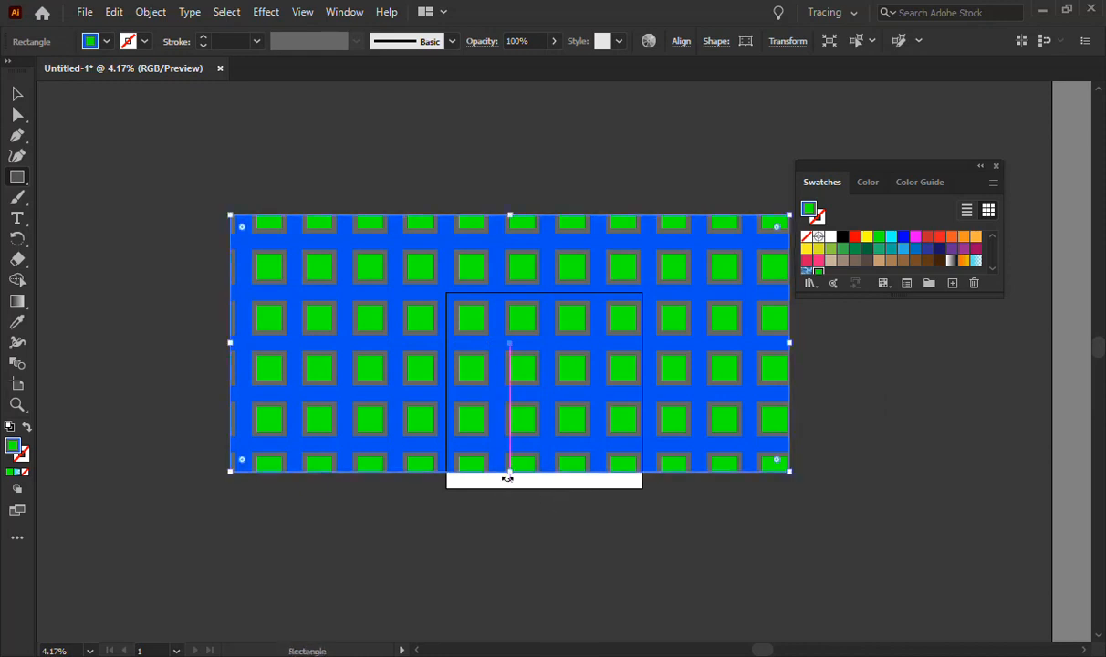
drag(508, 474, 509, 567)
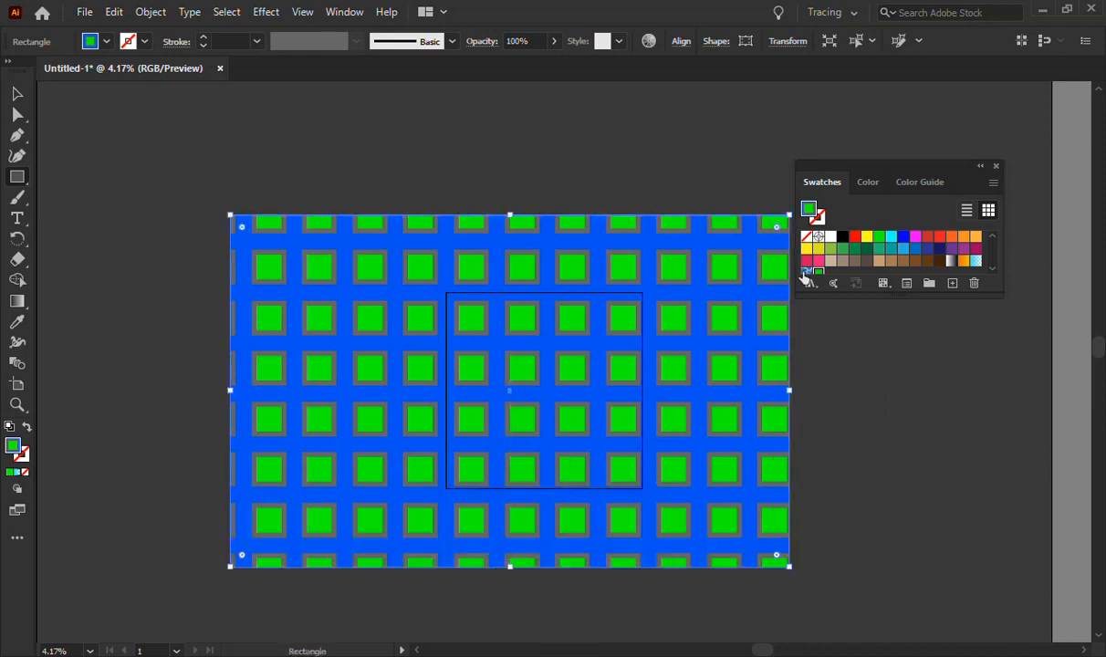
Undo the large rectangle's resizing and its pattern fill
key(ctrl+z)
key(ctrl+z)
key(ctrl+z)
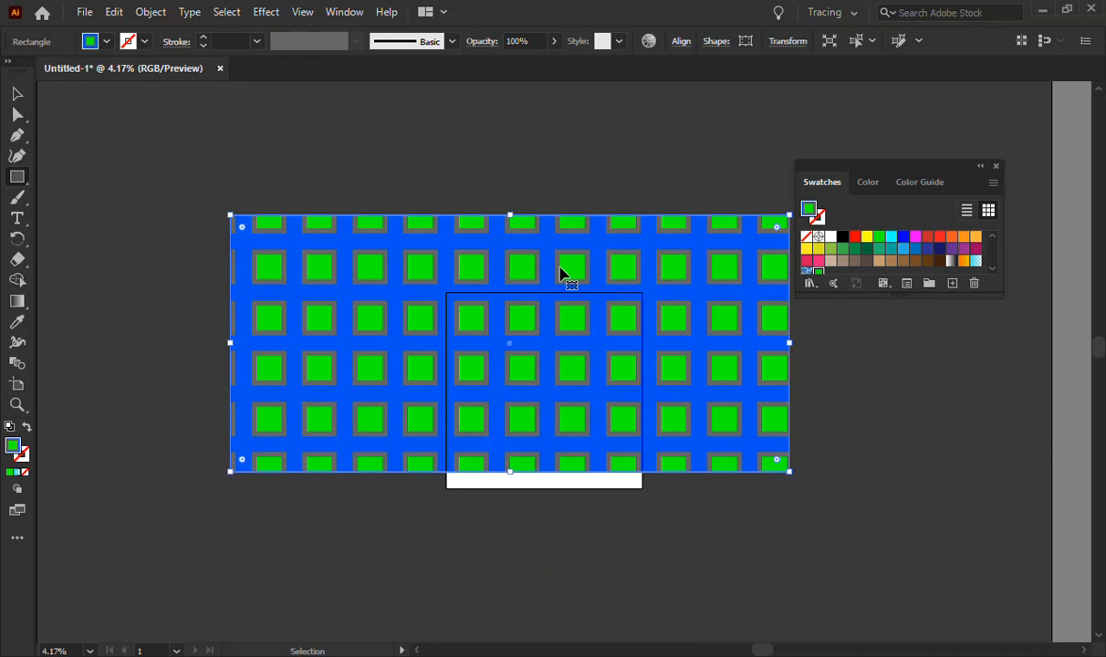
scroll(727, 197, up, 3)
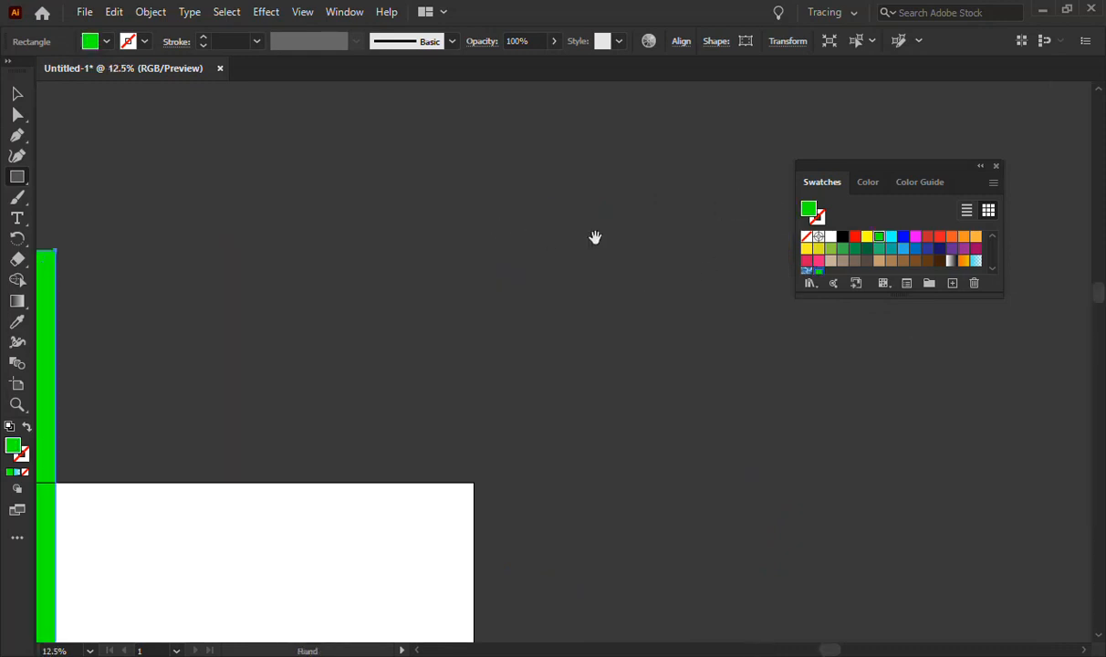
drag(594, 237, 516, 395)
drag(566, 145, 515, 265)
key(ctrl+z)
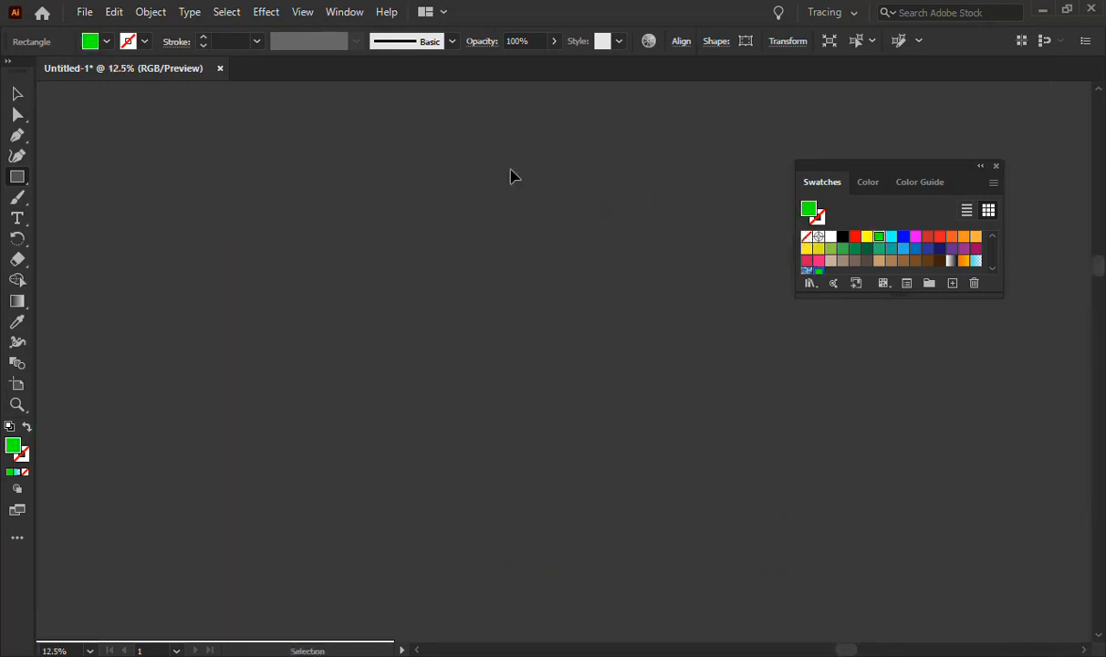
Draw a small green five-pointed star with the Star tool on the empty canvas
right_click(18, 178)
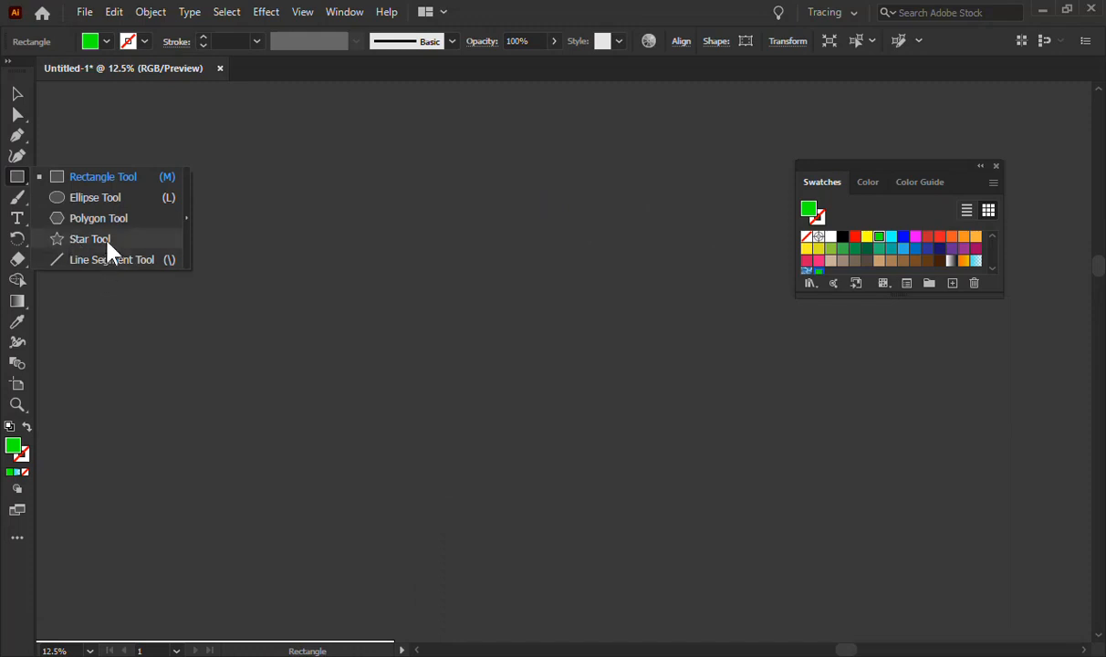
click(106, 239)
drag(395, 298, 419, 343)
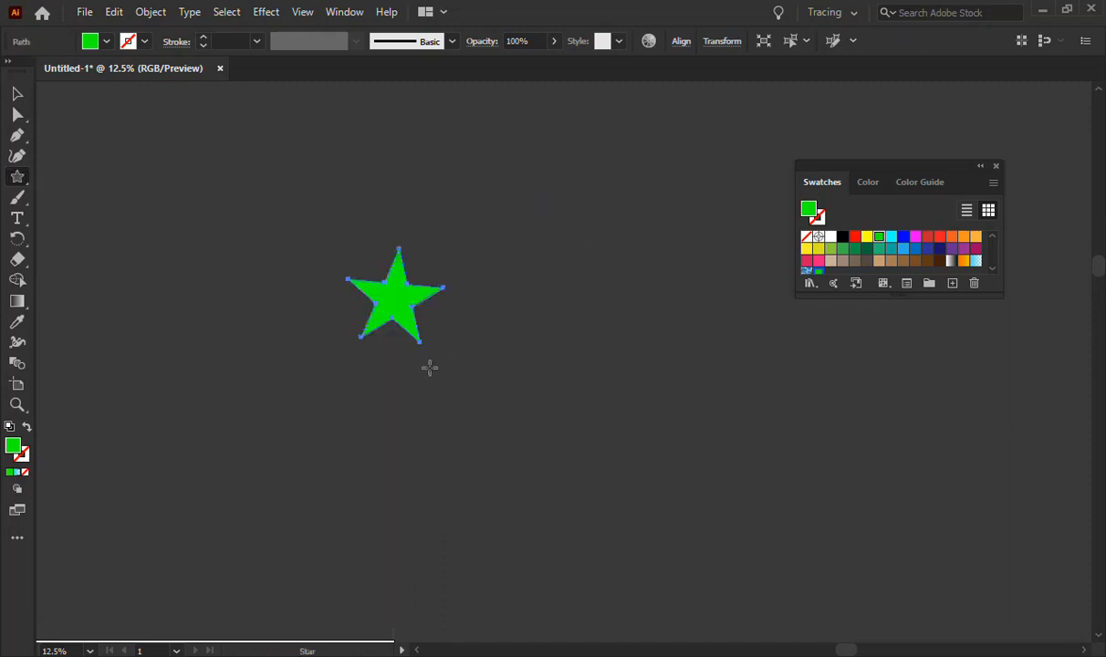
right_click(16, 182)
click(74, 198)
drag(316, 224, 464, 381)
key(ctrl+z)
Draw a nearly square rectangle covering the star with the Rectangle tool
right_click(17, 178)
click(91, 175)
drag(311, 217, 510, 402)
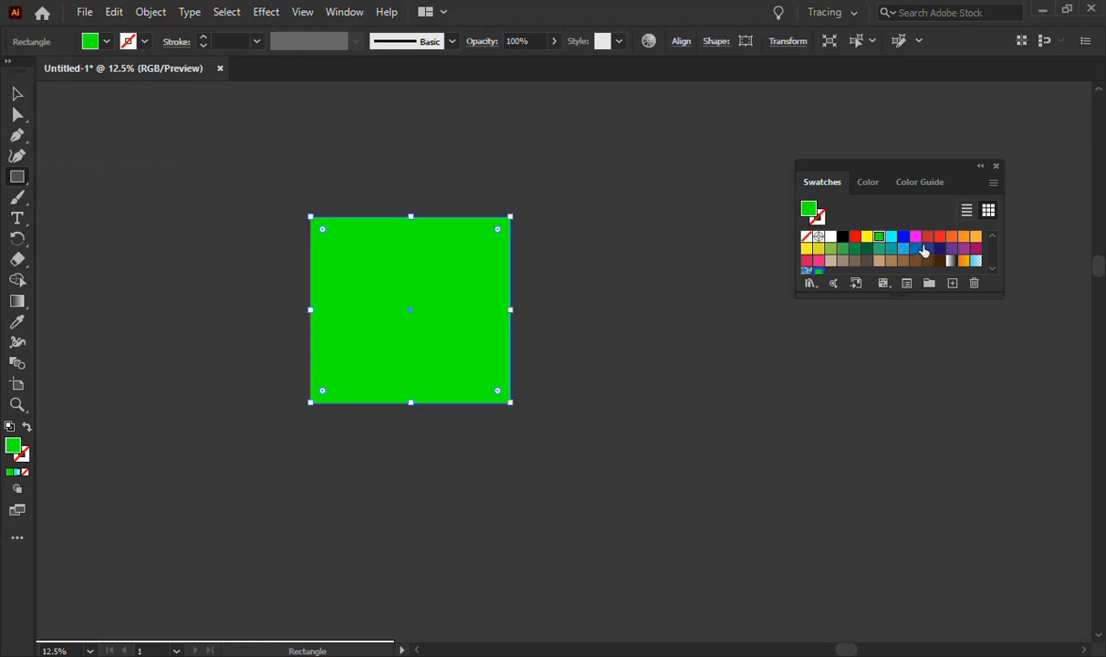
Fill the new rectangle with bright red and send it behind the star
click(923, 252)
click(938, 239)
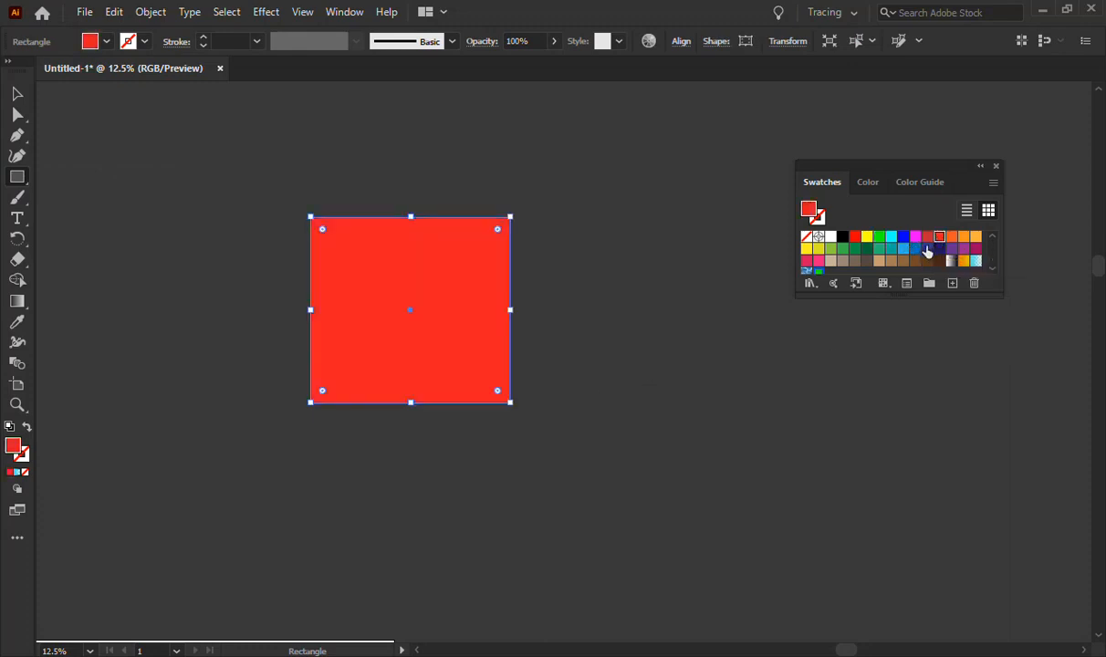
key(ctrl+shift+bracketleft)
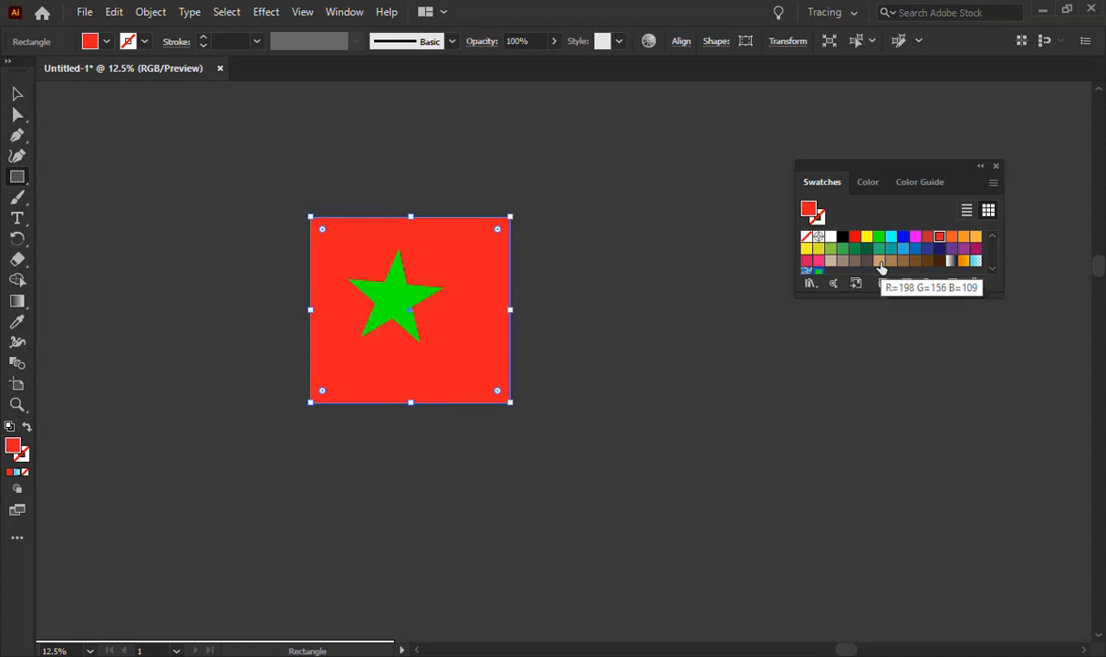
click(17, 94)
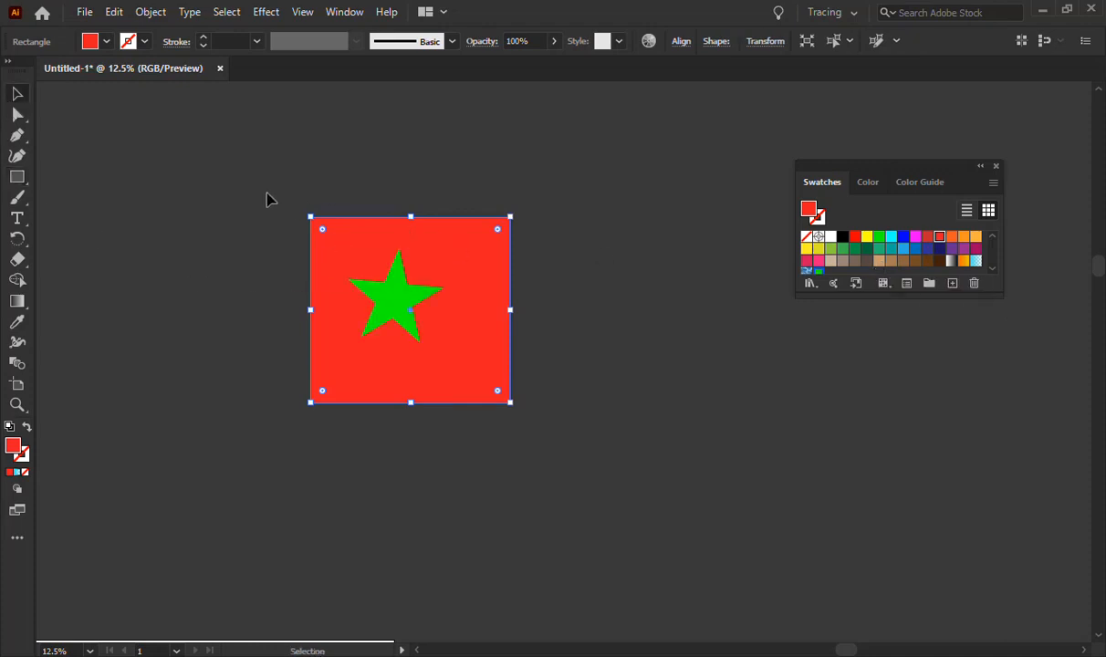
Align the star and the red square to each other's horizontal and vertical centres
drag(260, 190, 626, 504)
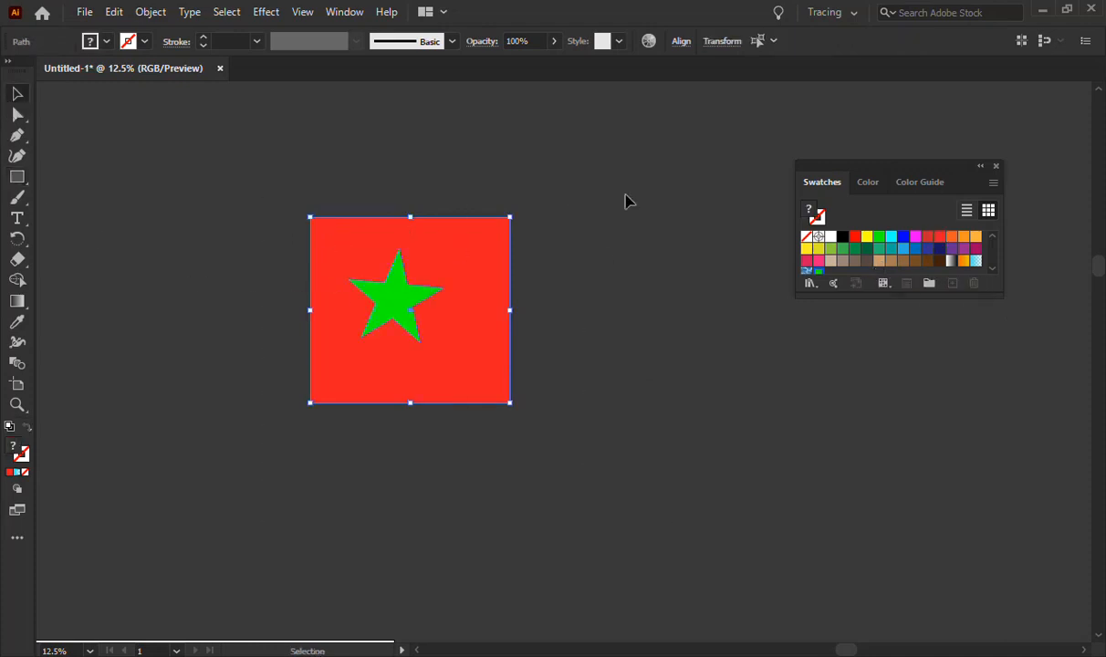
click(682, 42)
click(538, 92)
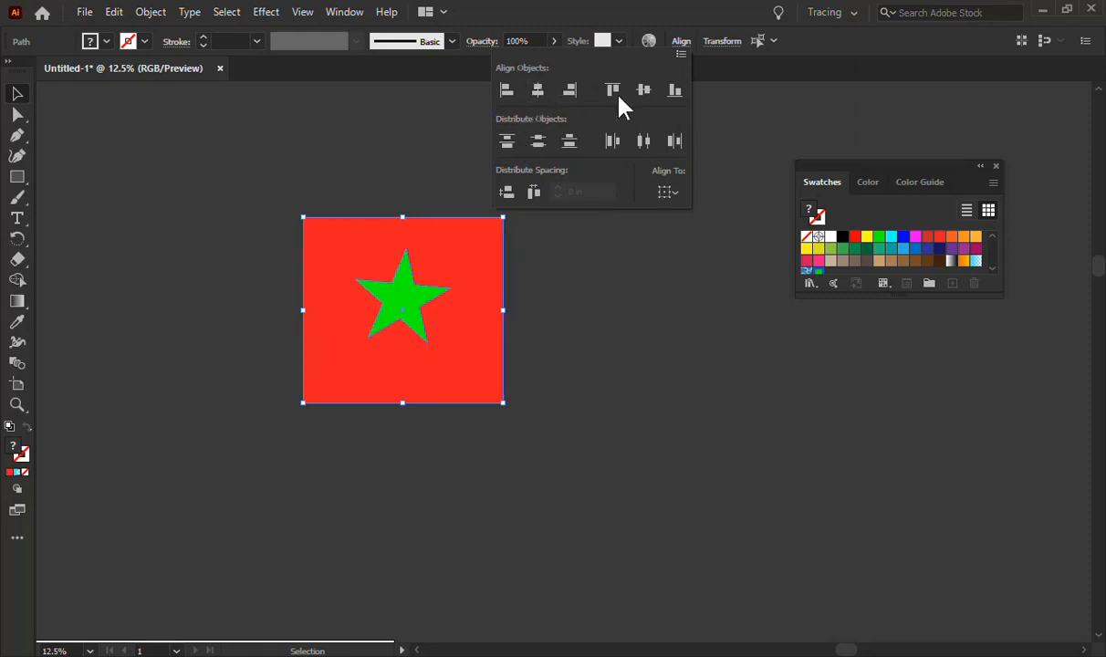
click(614, 93)
click(641, 89)
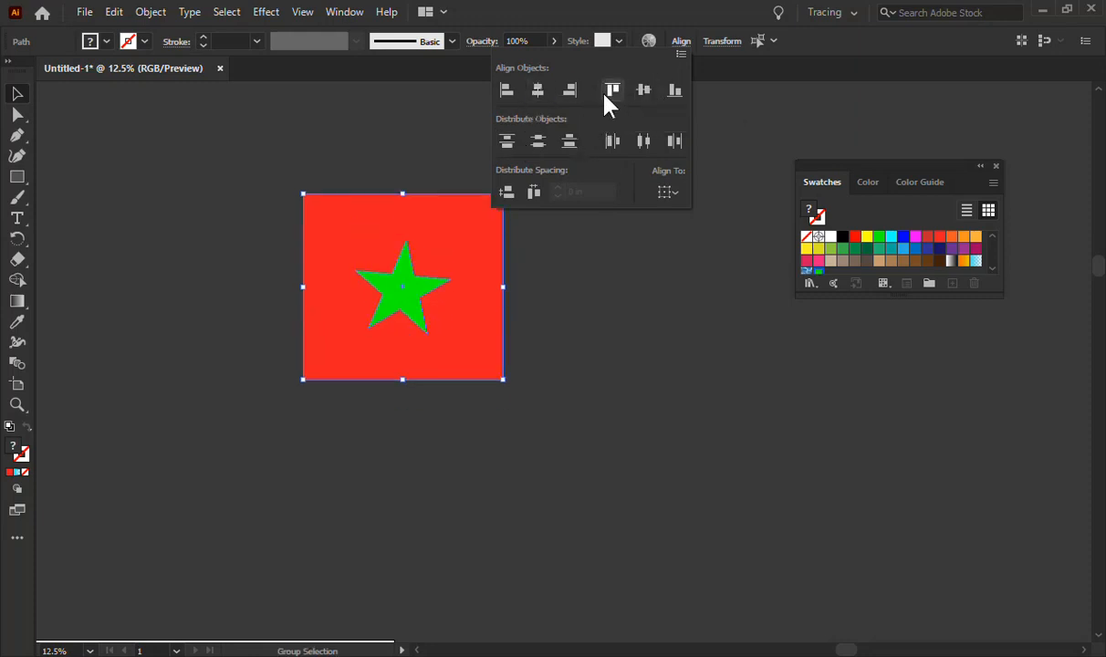
click(143, 160)
Scale the centred star and red square together down to less than half their size
drag(257, 164, 498, 392)
drag(508, 194, 384, 305)
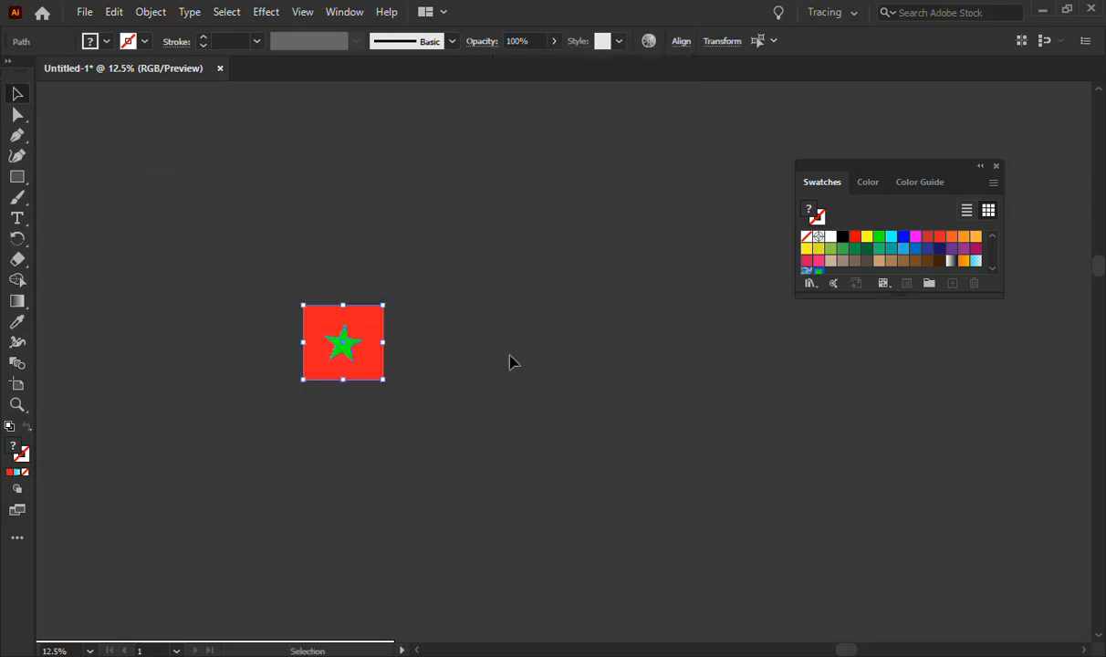
click(611, 395)
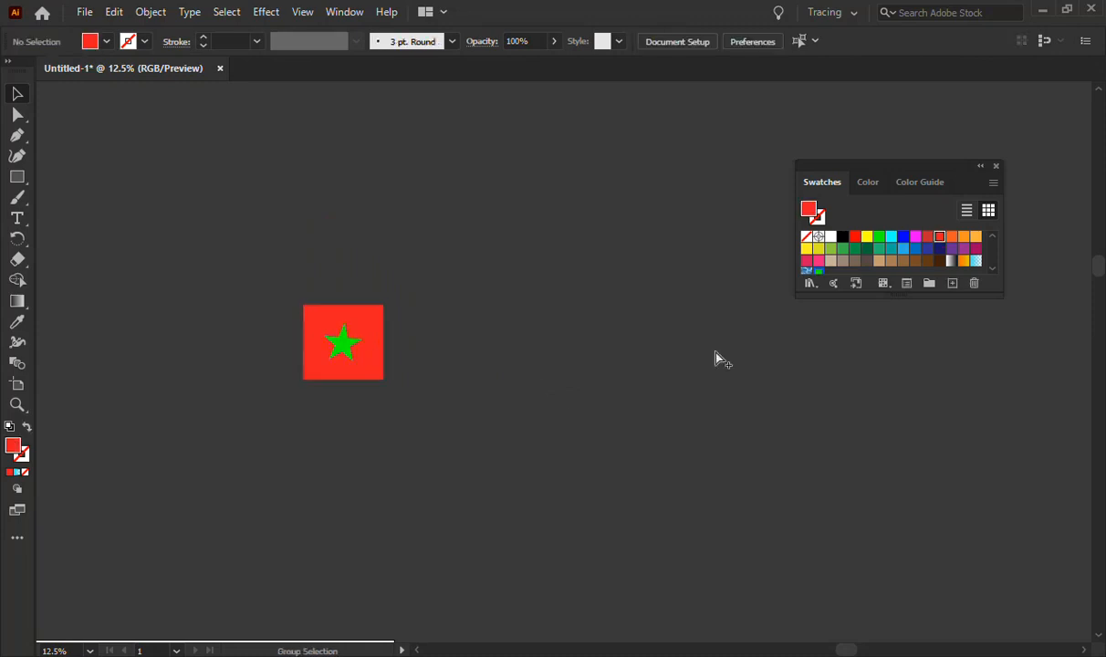
Save the star-and-square artwork as a new pattern swatch and delete the original from the canvas
drag(252, 242, 364, 445)
drag(360, 378, 974, 264)
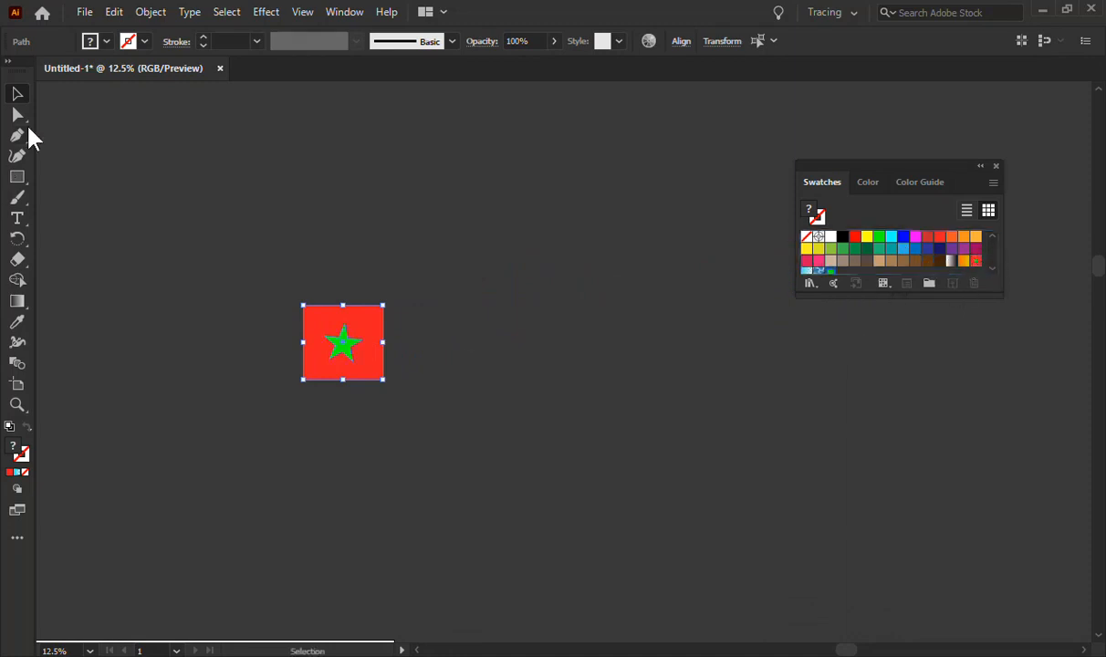
drag(234, 249, 599, 578)
key(Delete)
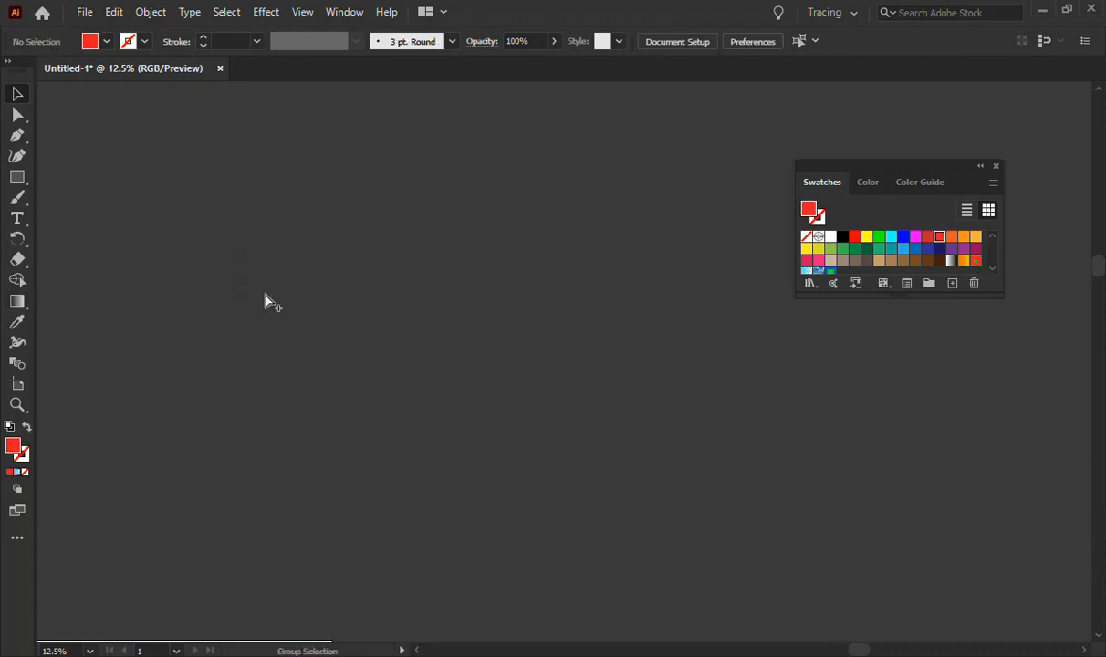
Stretch the large green rectangle upward to about twice its height and fill it with the new star pattern
scroll(270, 298, down, 2)
click(420, 407)
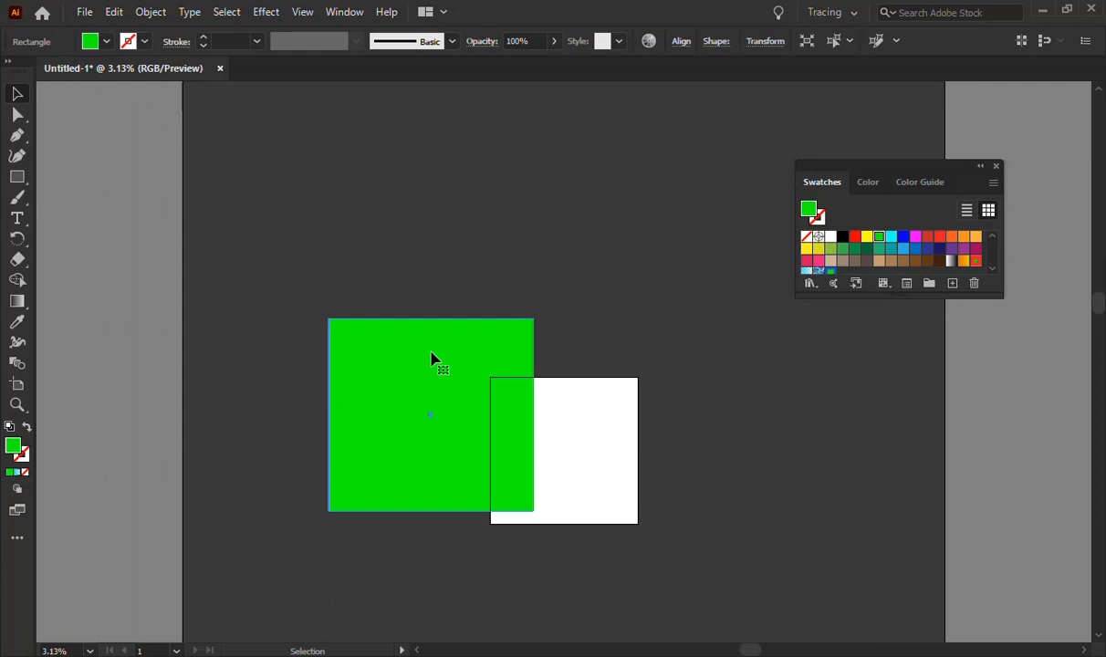
drag(431, 319, 446, 135)
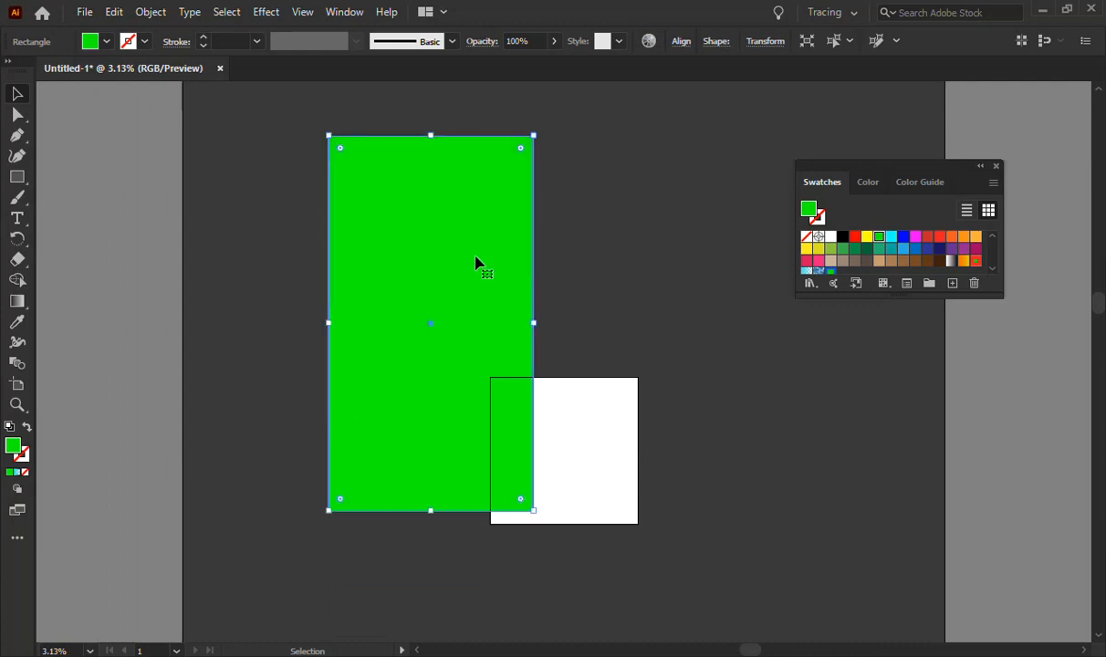
click(974, 263)
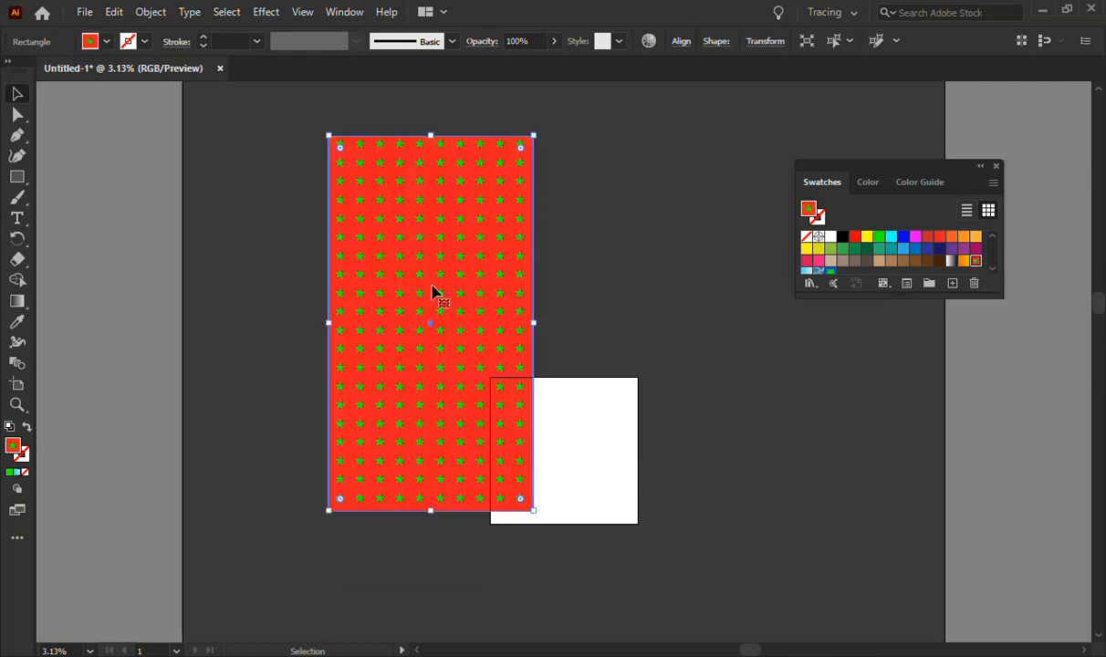
scroll(419, 286, up, 2)
scroll(466, 330, up, 1)
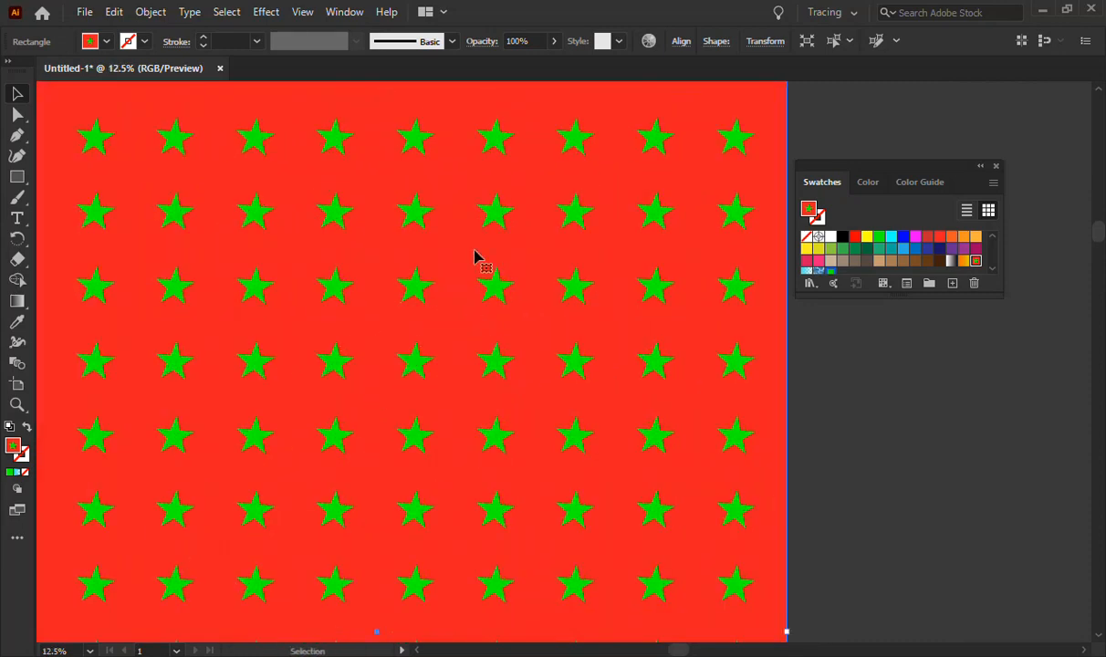
scroll(476, 255, left, 3)
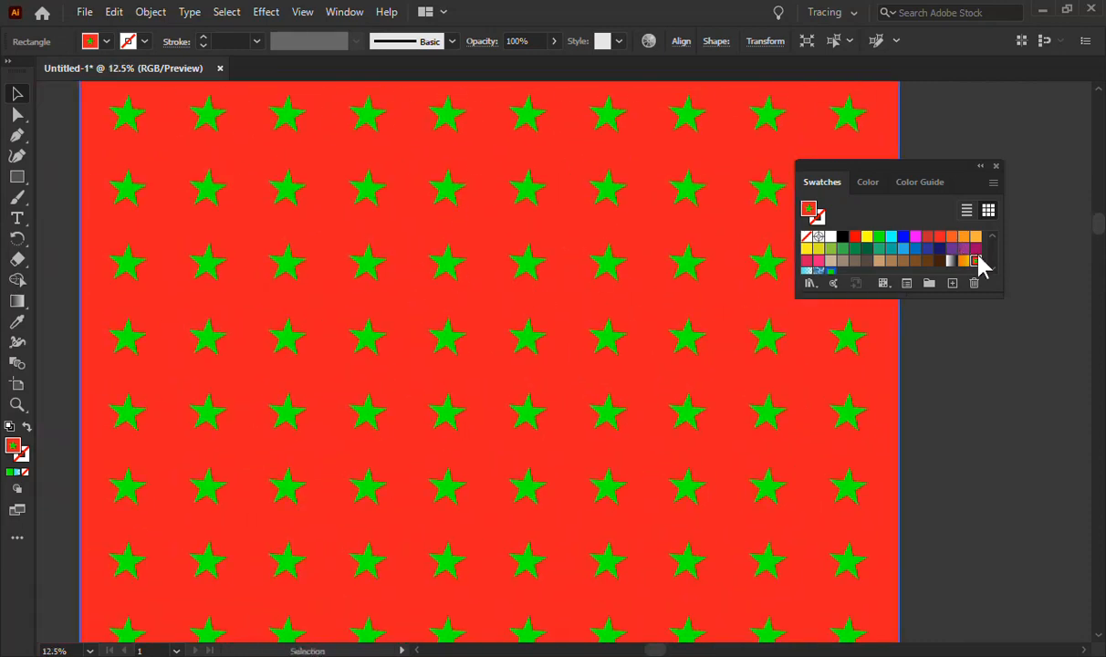
Open the star pattern swatch for editing and set its tile type to Brick by Row
double_click(975, 263)
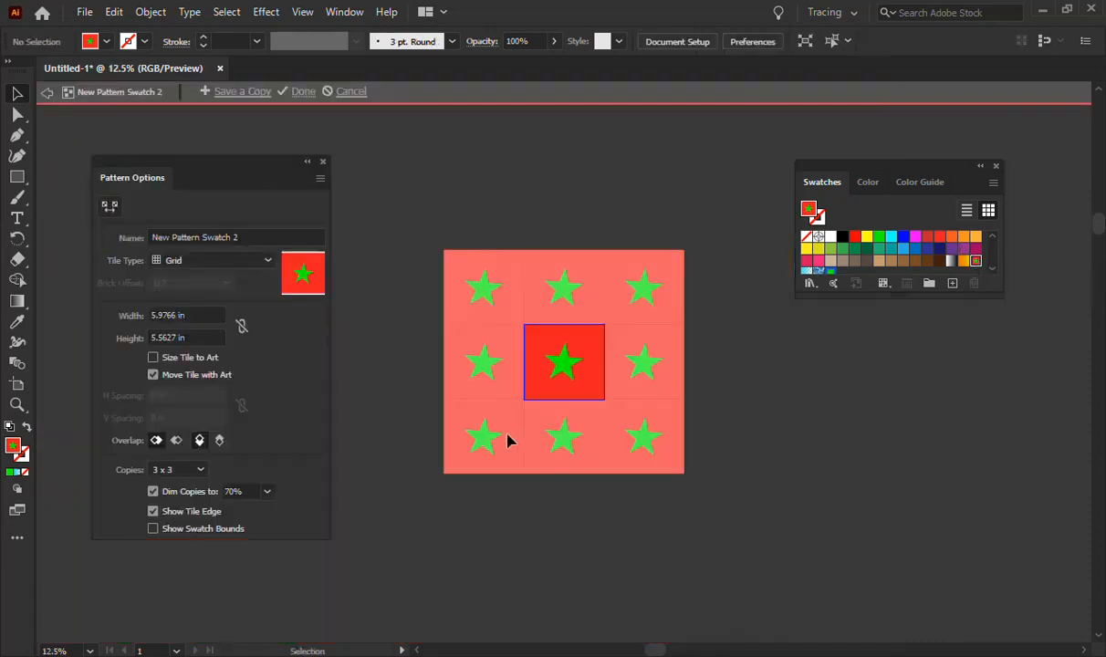
click(239, 258)
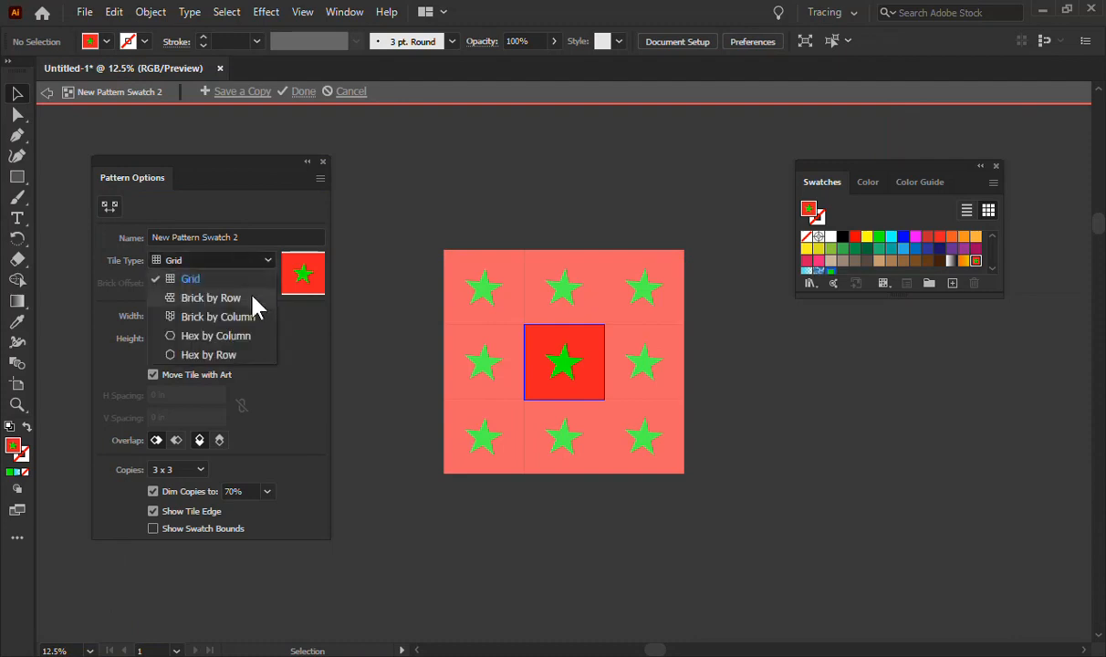
click(255, 299)
Try the Brick by Column and Hex by Column tile types on the star pattern
click(208, 261)
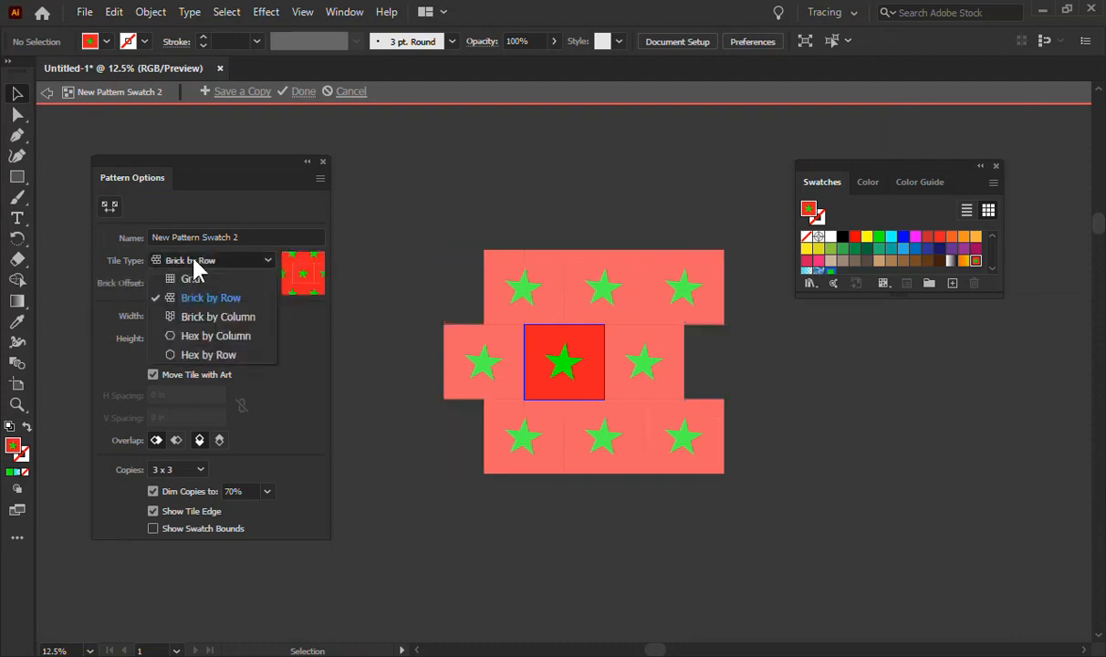
click(217, 316)
click(223, 257)
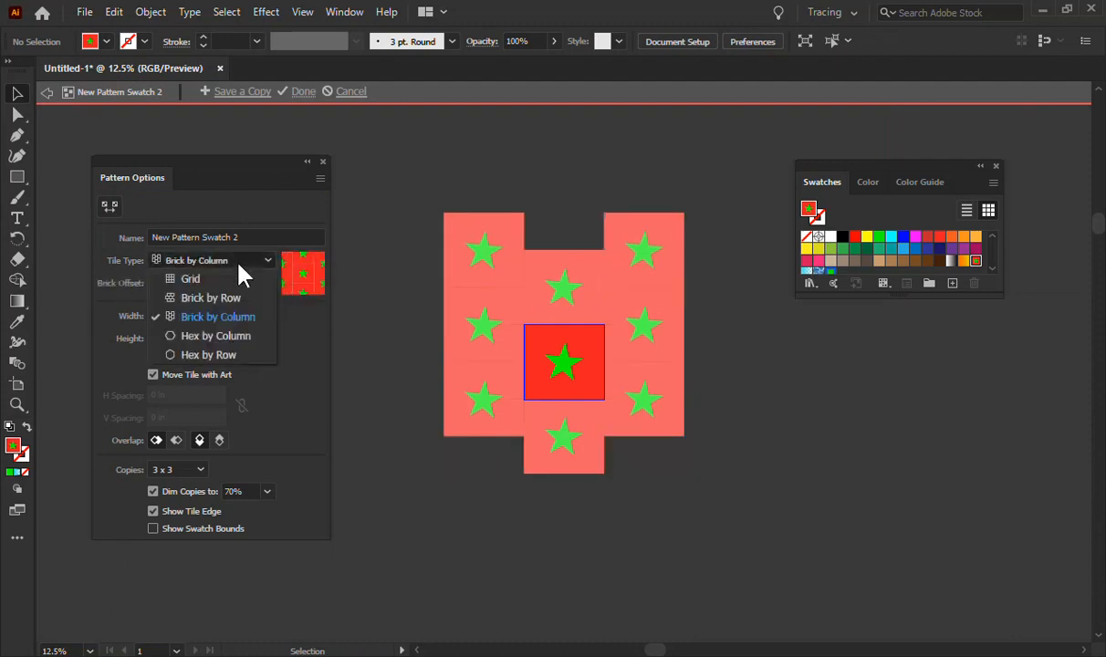
click(229, 336)
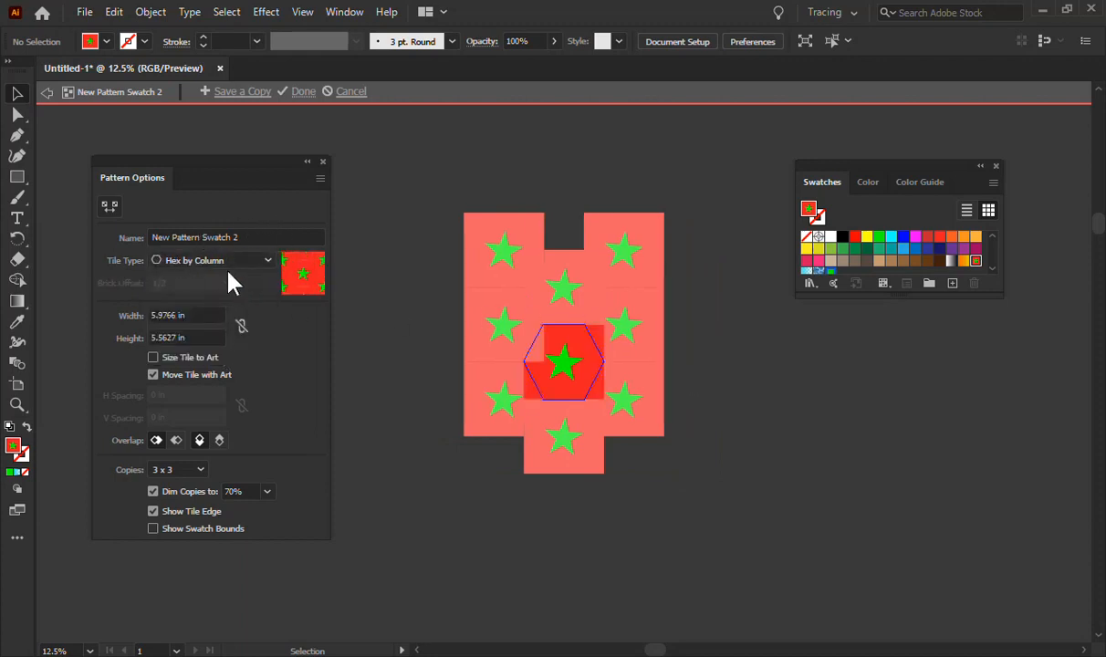
Return the star pattern's tile type to Brick by Row and finish editing the swatch
click(219, 260)
click(217, 298)
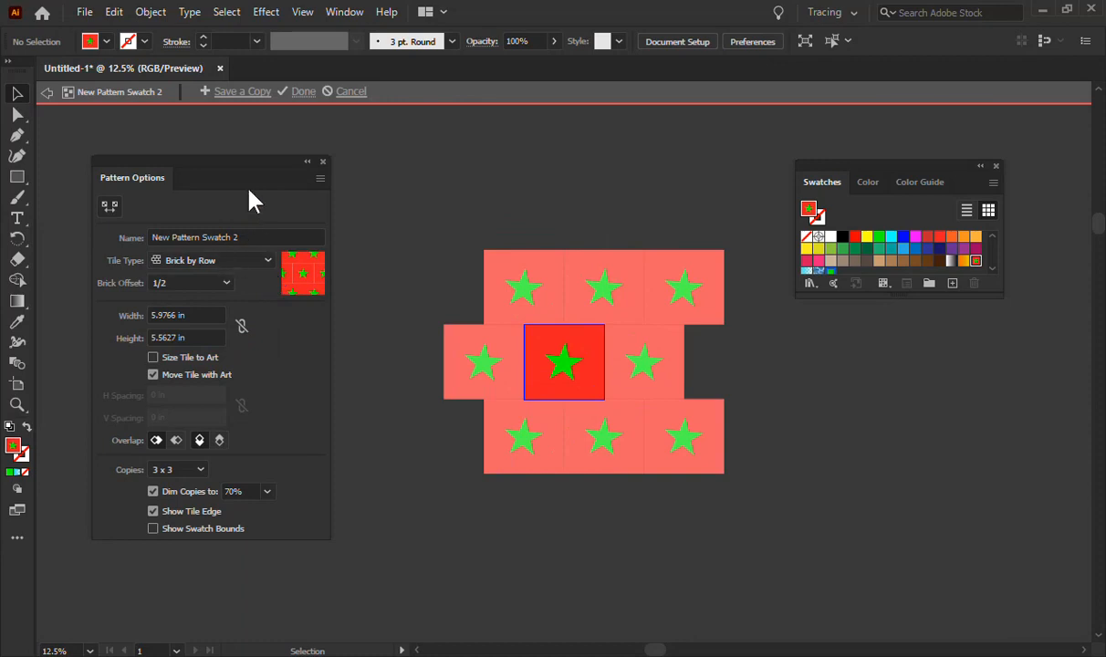
click(304, 92)
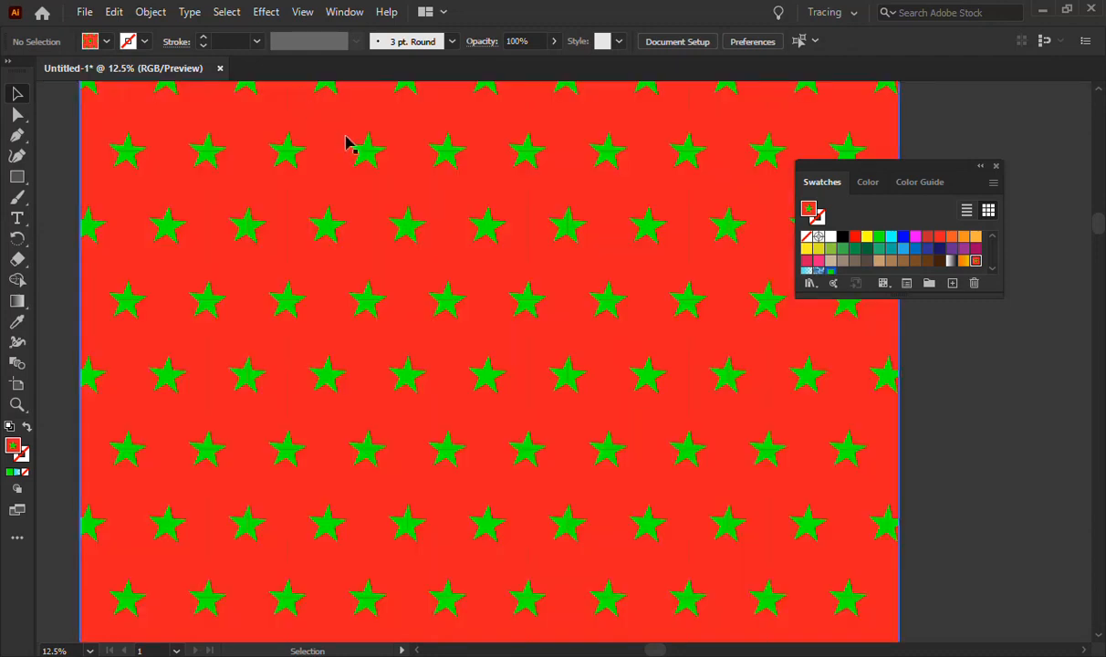
Move the tall star-patterned rectangle sideways so that it covers most of the white artboard
scroll(533, 299, down, 3)
scroll(399, 343, up, 2)
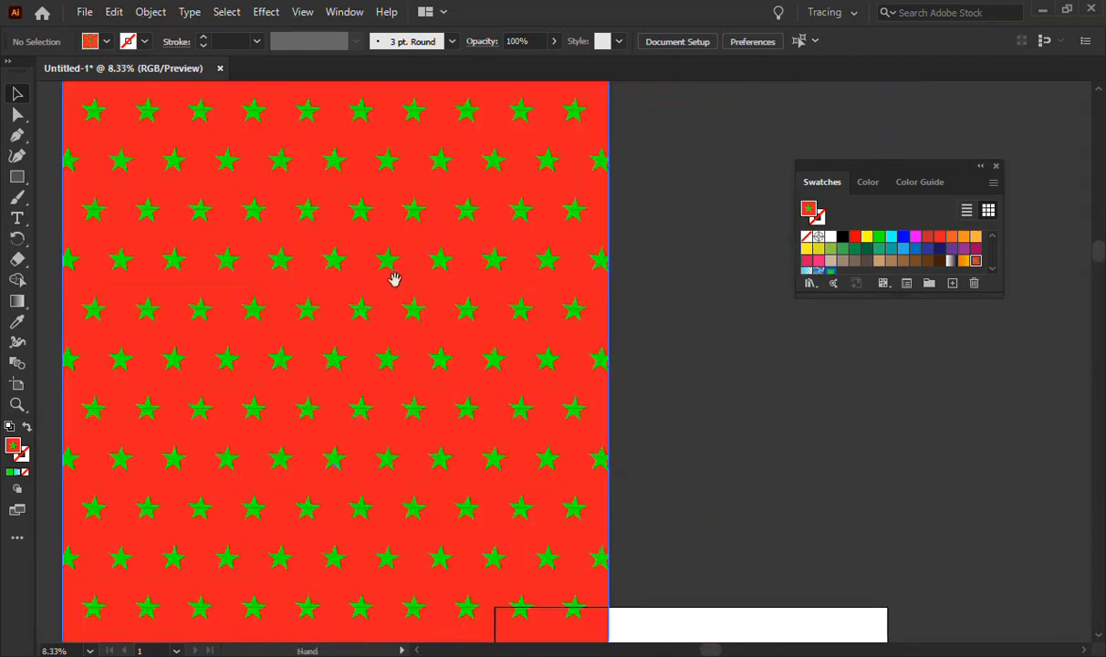
scroll(487, 262, left, 2)
scroll(481, 264, down, 3)
scroll(475, 277, up, 2)
scroll(473, 277, down, 1)
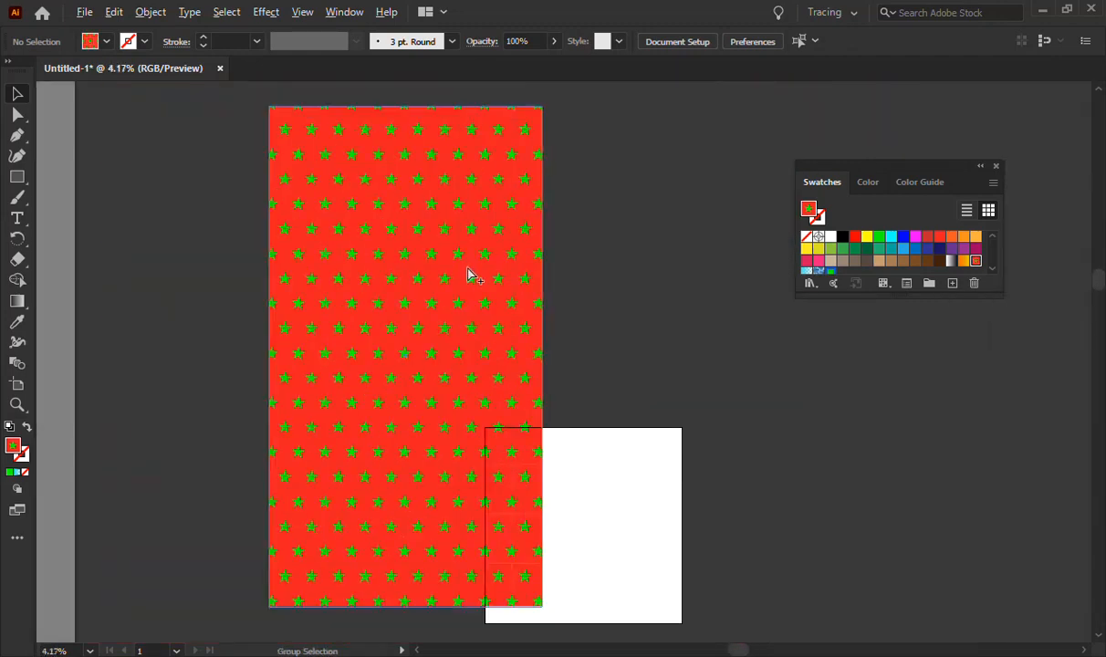
scroll(395, 172, down, 1)
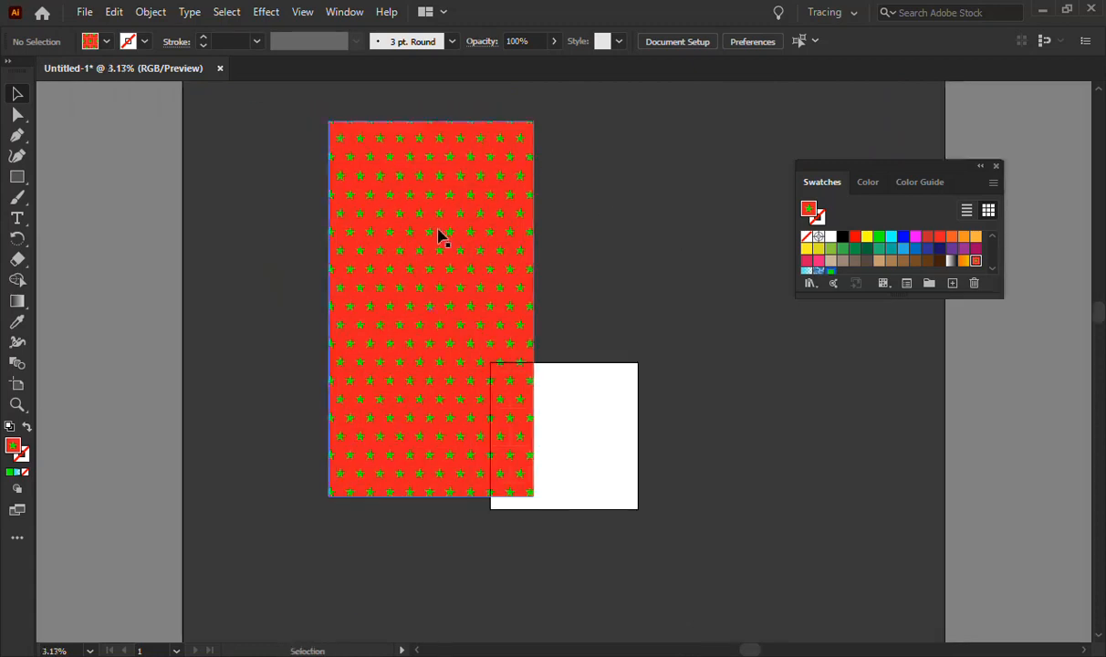
drag(476, 232, 595, 239)
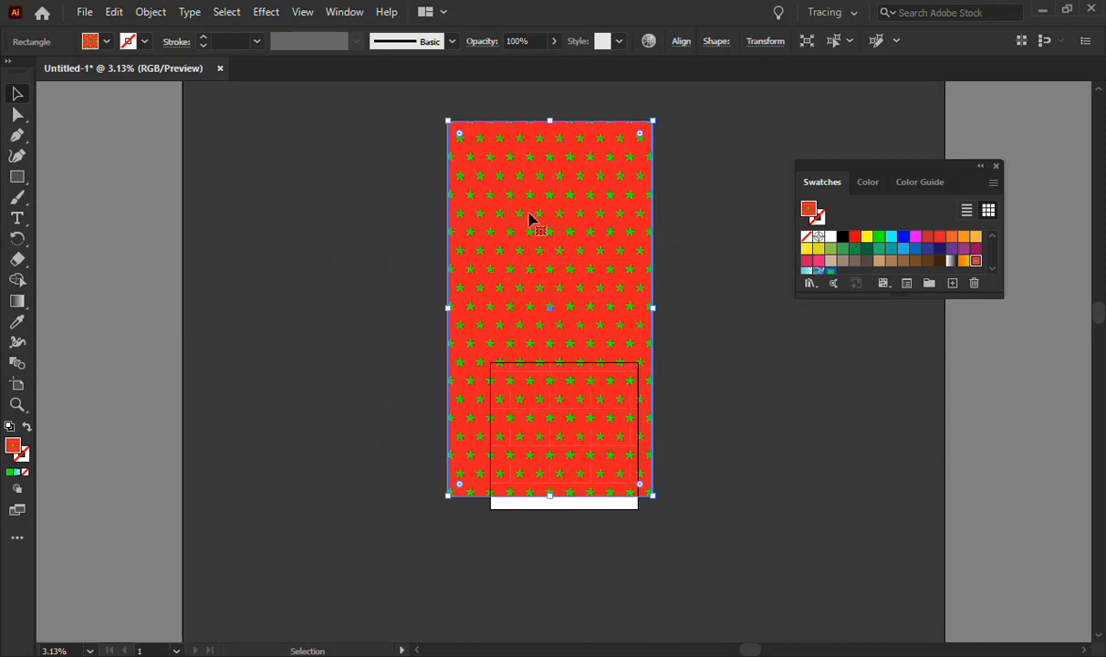
key(a)
key(v)
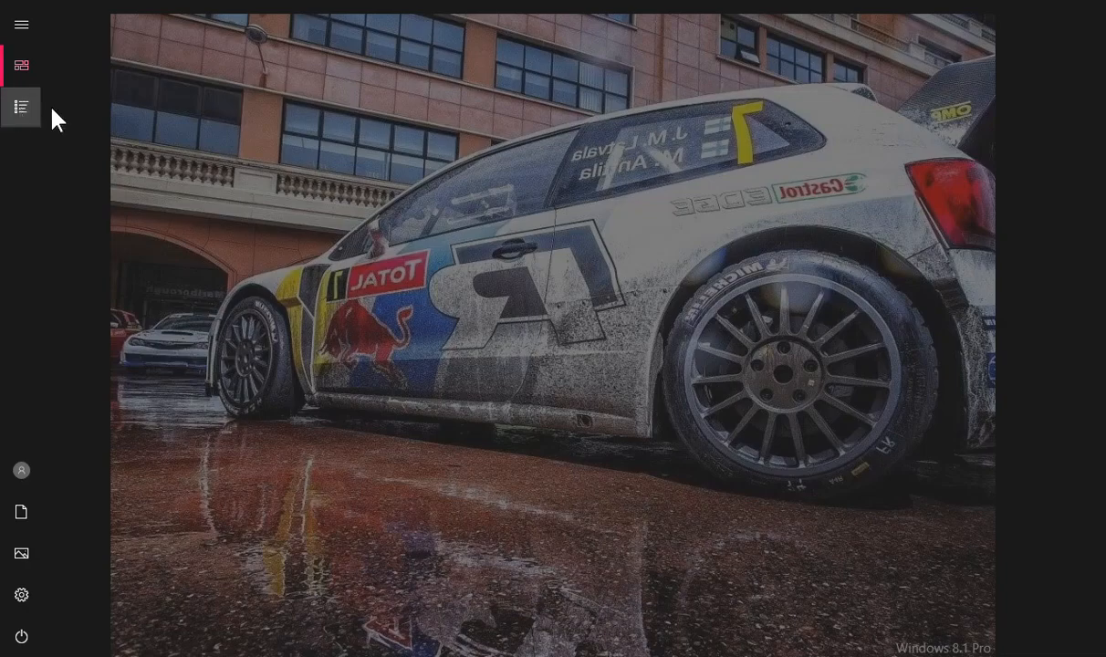
Switch to Photoshop and check the blank document's canvas width and height, leaving the size settings without changes
click(22, 108)
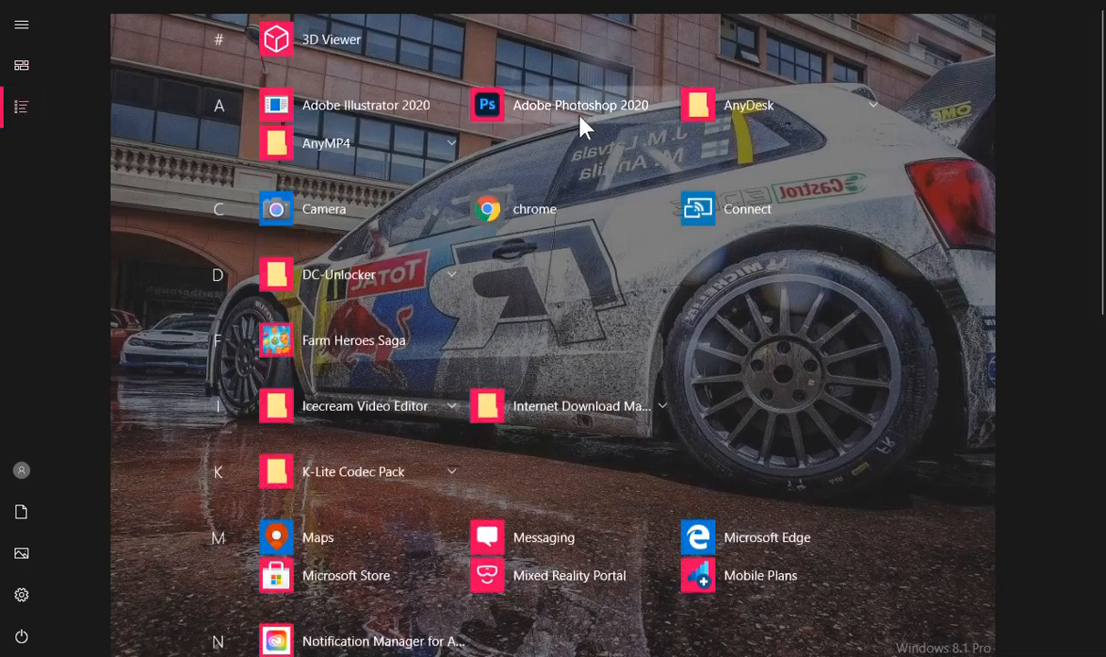
key(super)
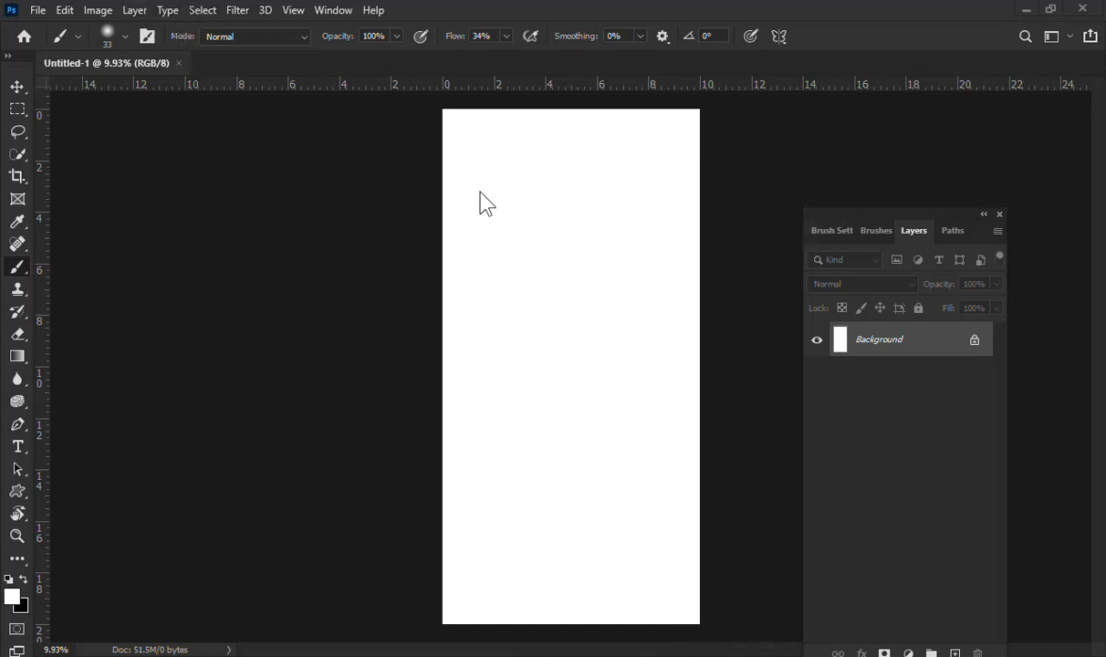
click(92, 10)
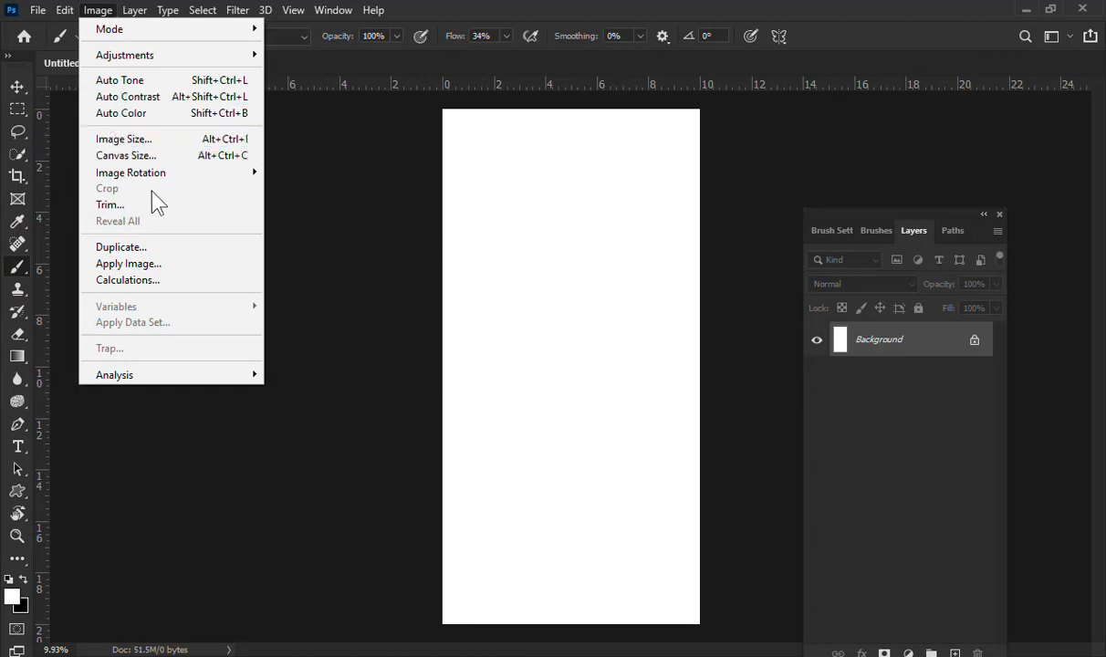
click(143, 163)
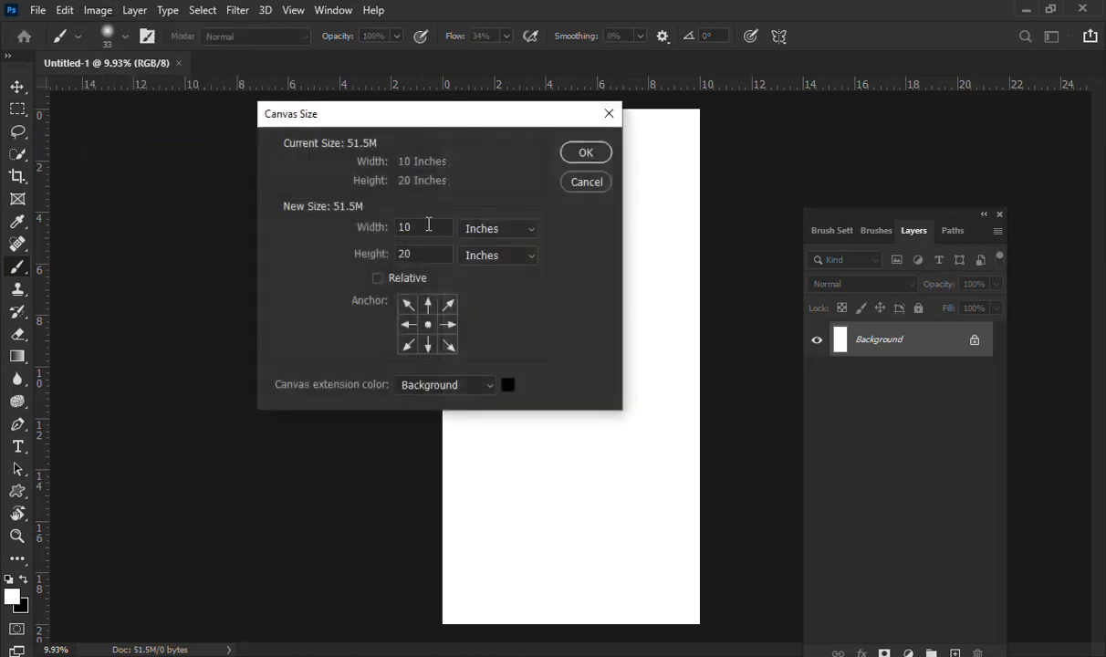
click(584, 183)
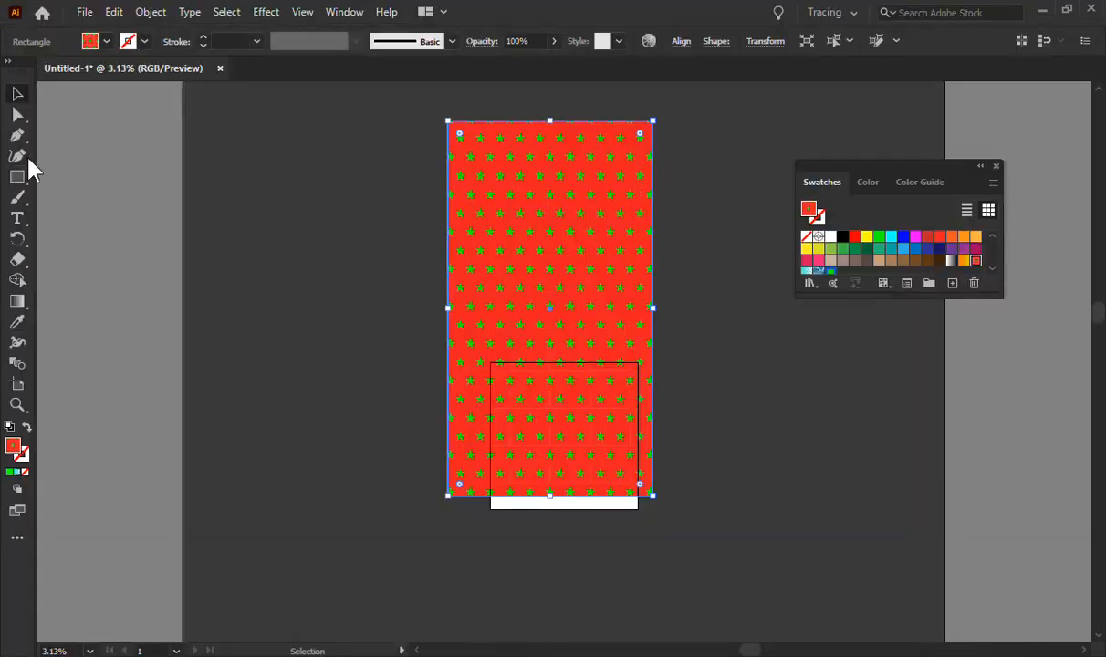
Switch back to Illustrator, show the rulers and set their units to inches
click(329, 237)
key(ctrl+r)
key(v)
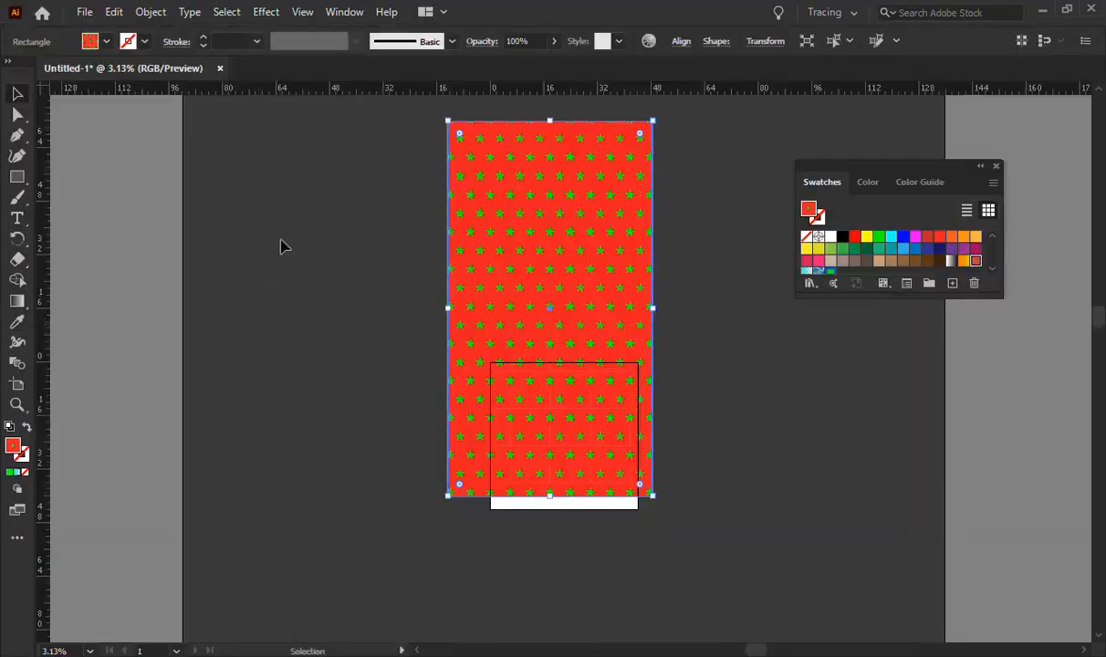
right_click(395, 91)
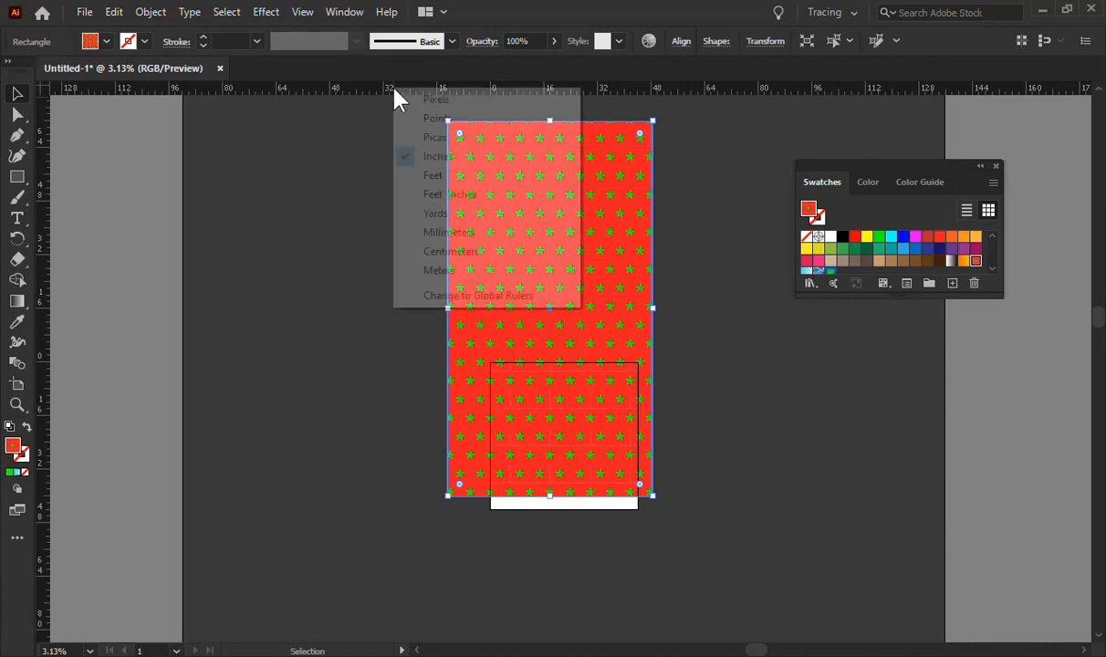
click(445, 156)
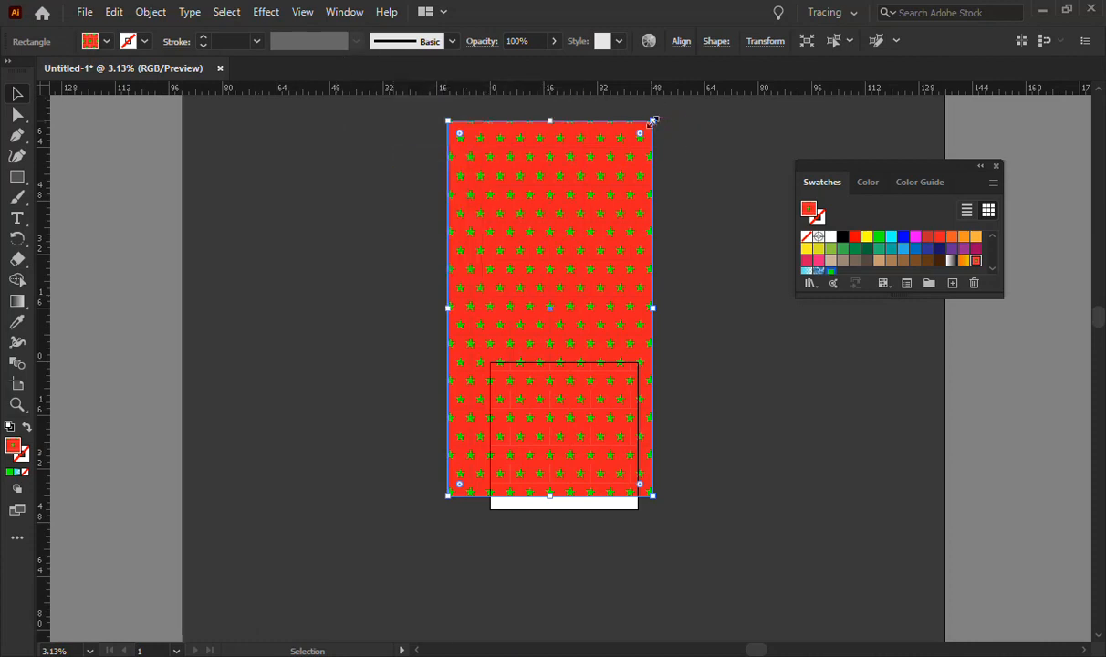
Try shrinking the star-patterned rectangle to a square about 4 inches wide beside the artboard
drag(654, 119, 610, 267)
scroll(464, 493, up, 6)
drag(282, 294, 593, 315)
scroll(483, 305, down, 6)
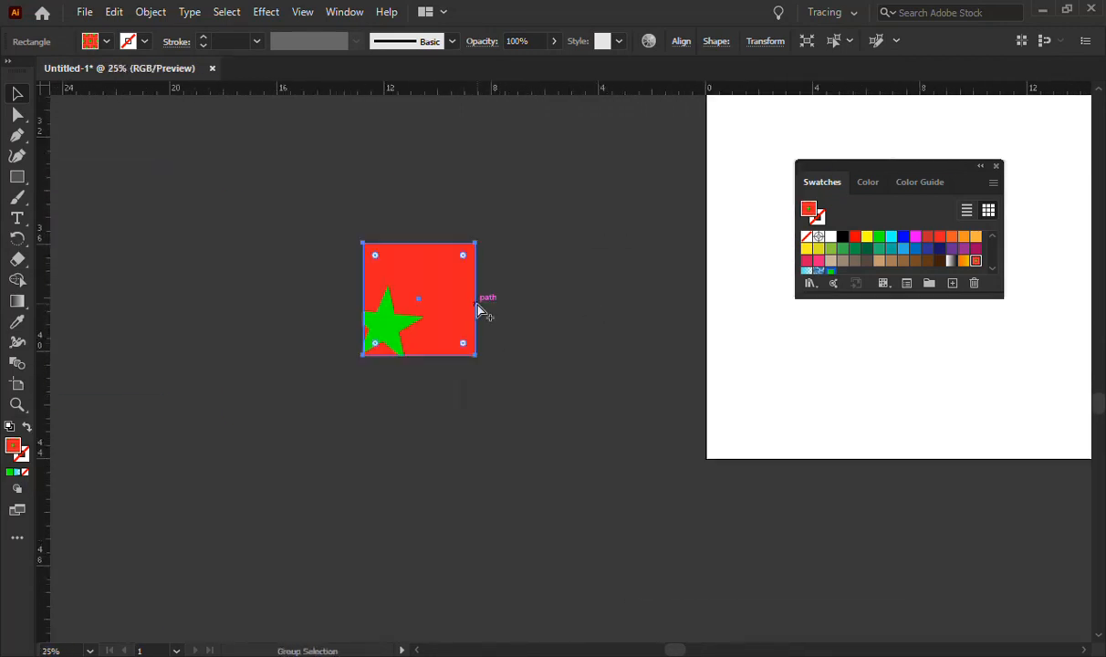
Undo the shrinking and moving of the star-patterned rectangle
key(ctrl+z)
scroll(520, 309, down, 2)
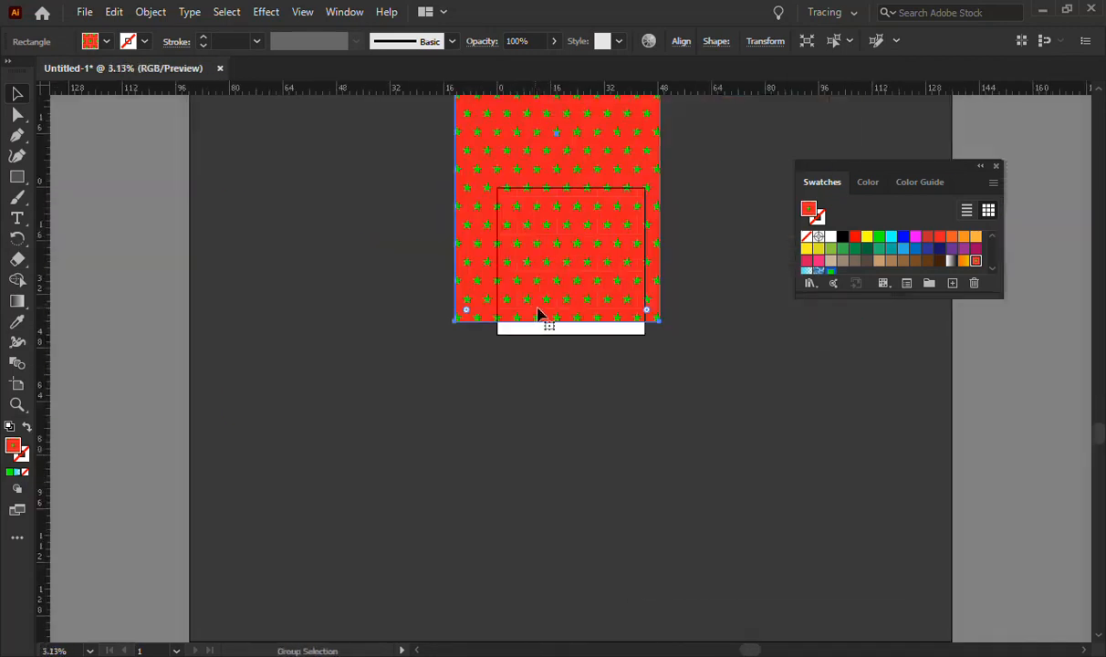
drag(711, 230, 635, 425)
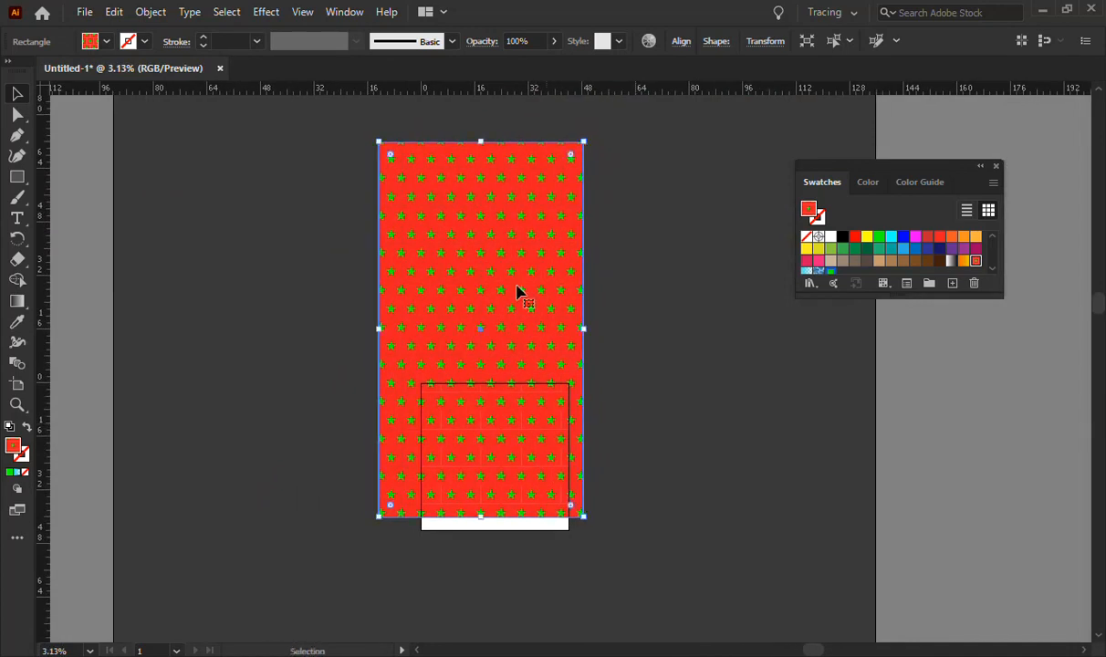
Bring the star-patterned rectangle from Illustrator into the blank Photoshop document as a vector smart object
click(623, 238)
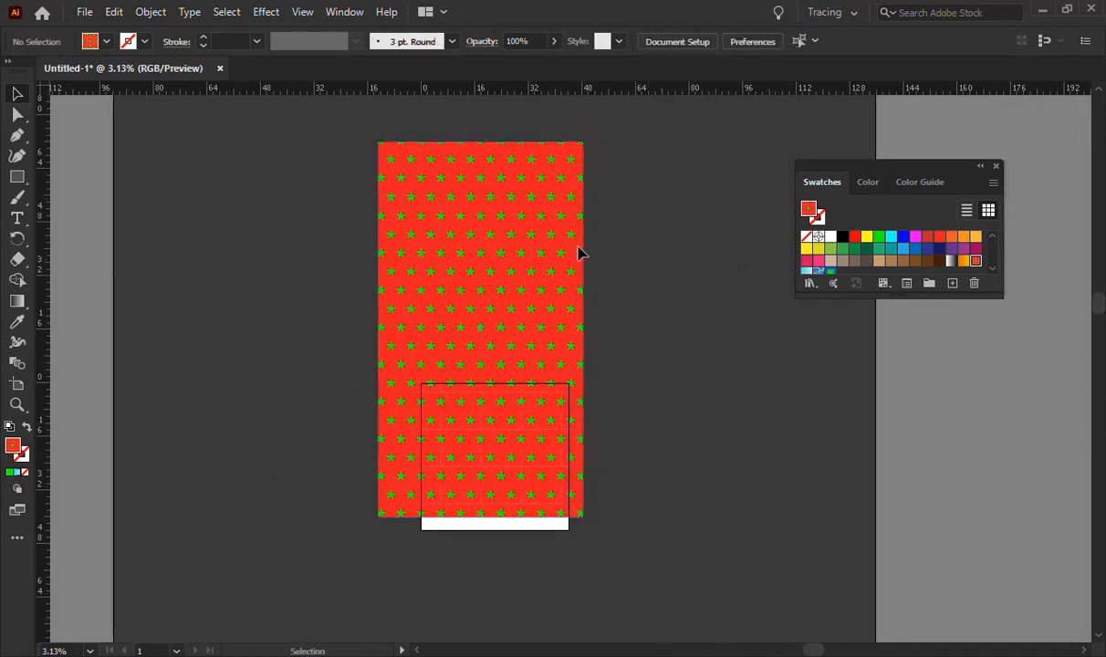
drag(488, 183, 402, 248)
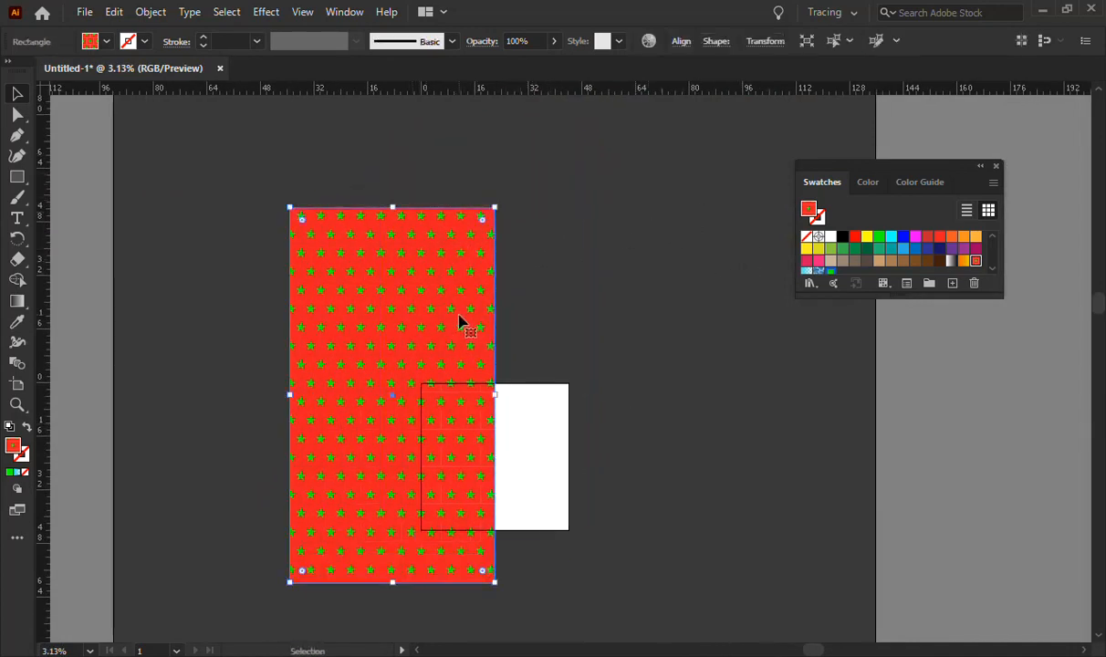
drag(447, 323, 211, 656)
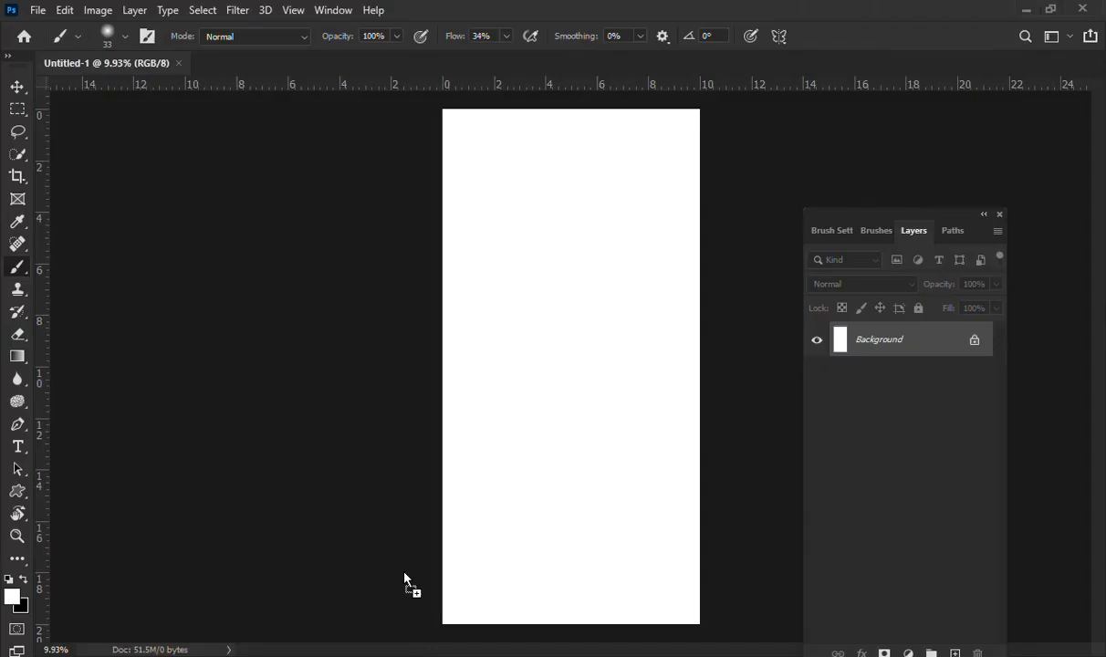
drag(572, 322, 576, 320)
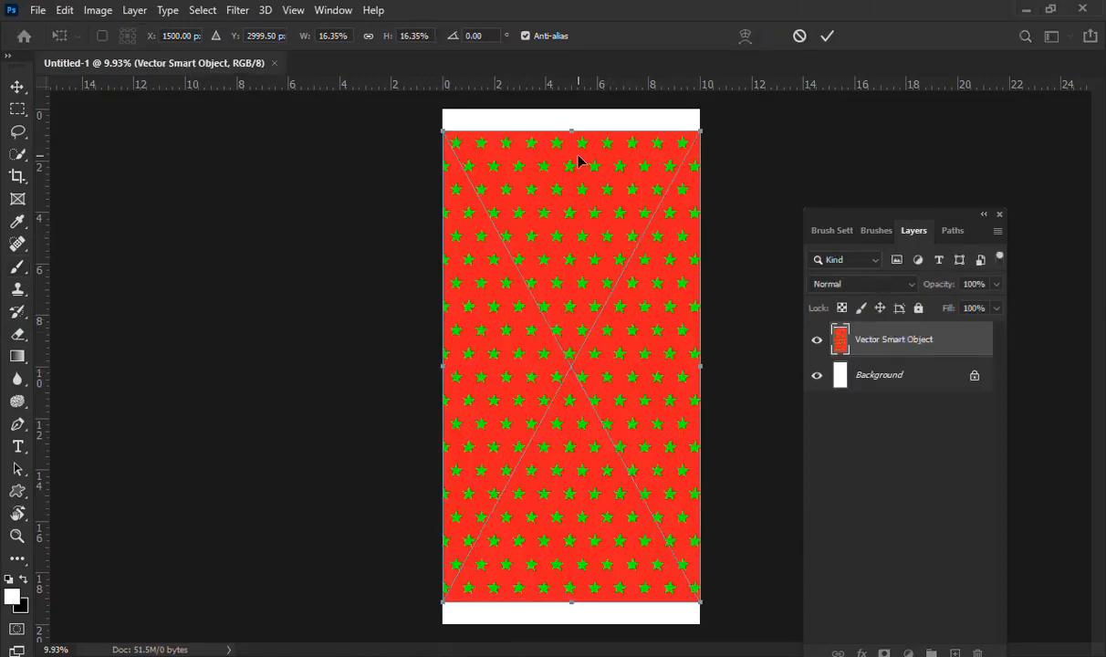
Stretch the placed star pattern vertically to cover the full canvas height and commit the transform
drag(699, 133, 698, 107)
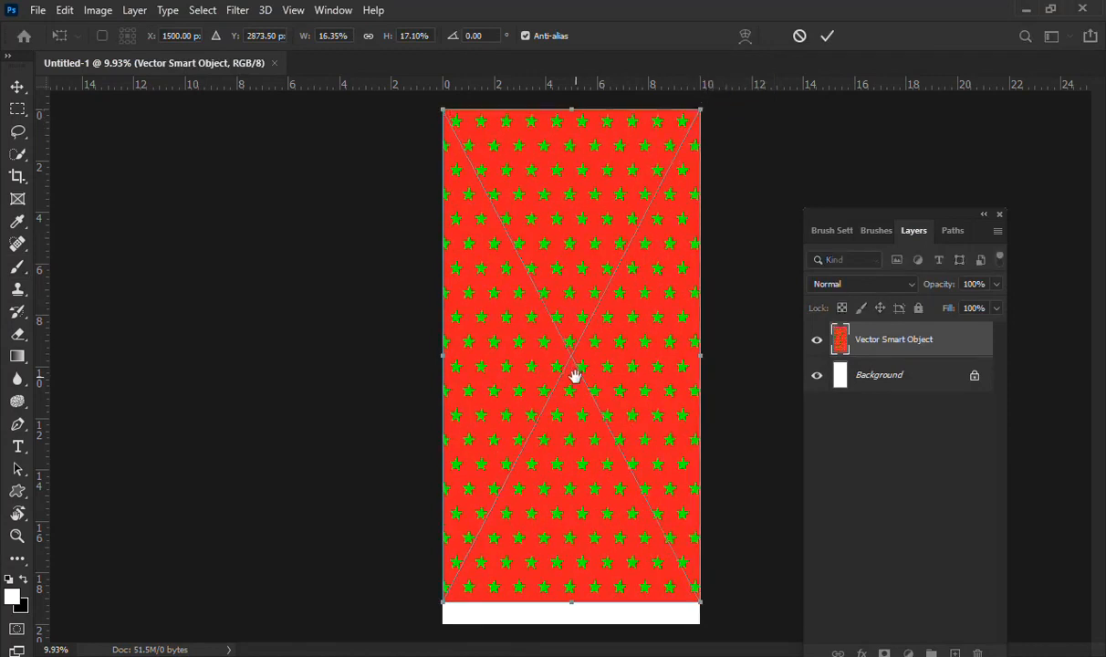
drag(571, 603, 571, 636)
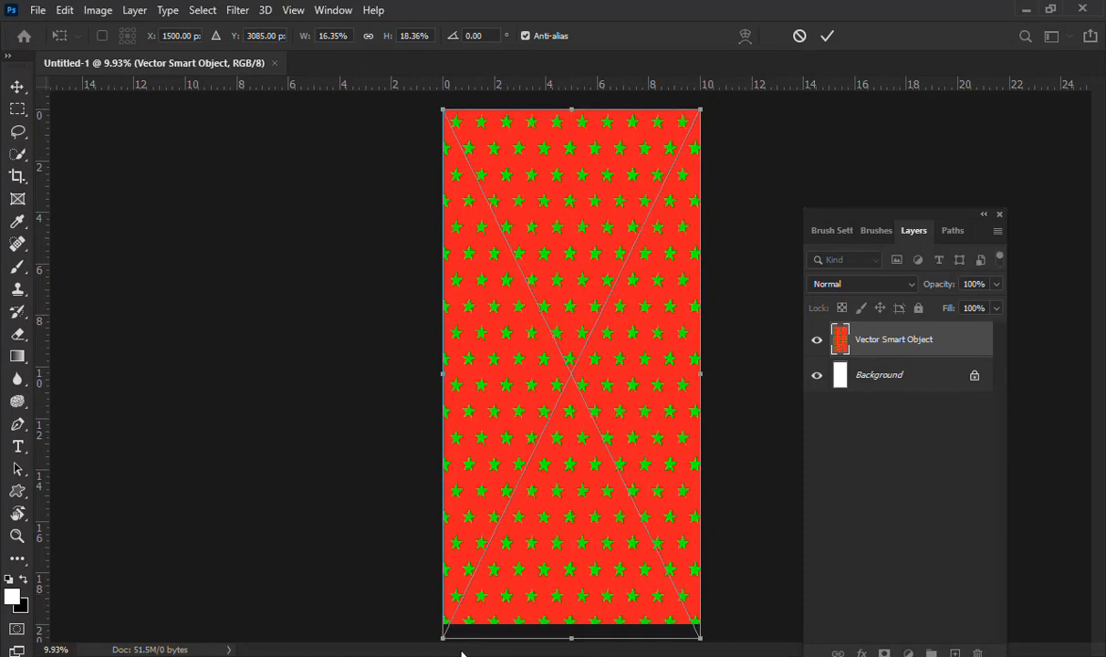
drag(442, 639, 443, 624)
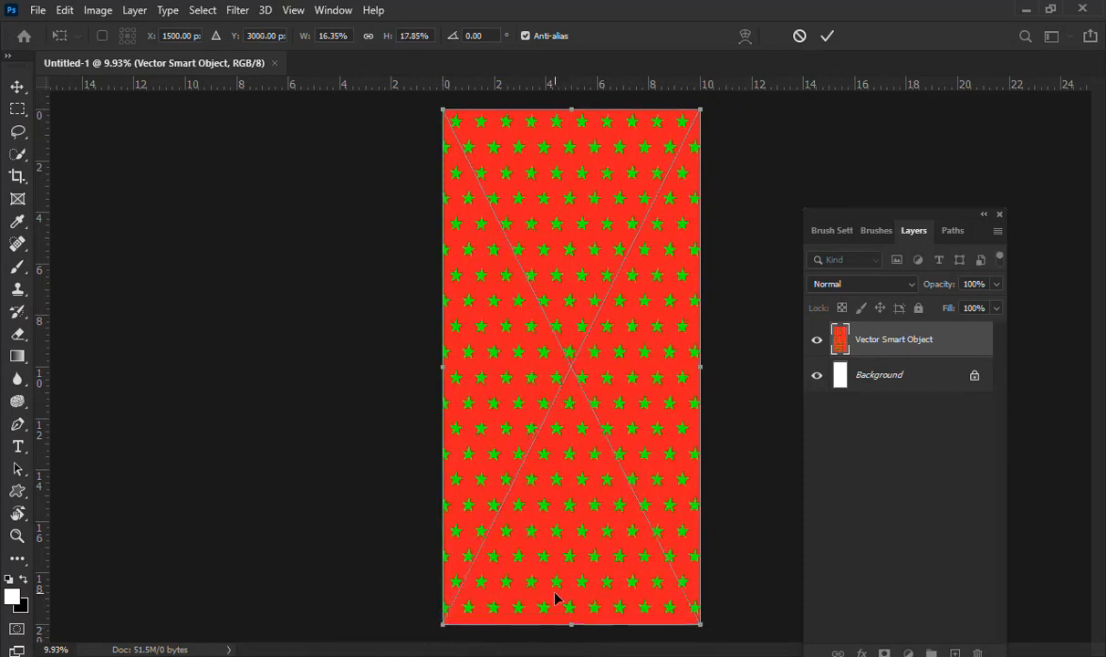
key(Return)
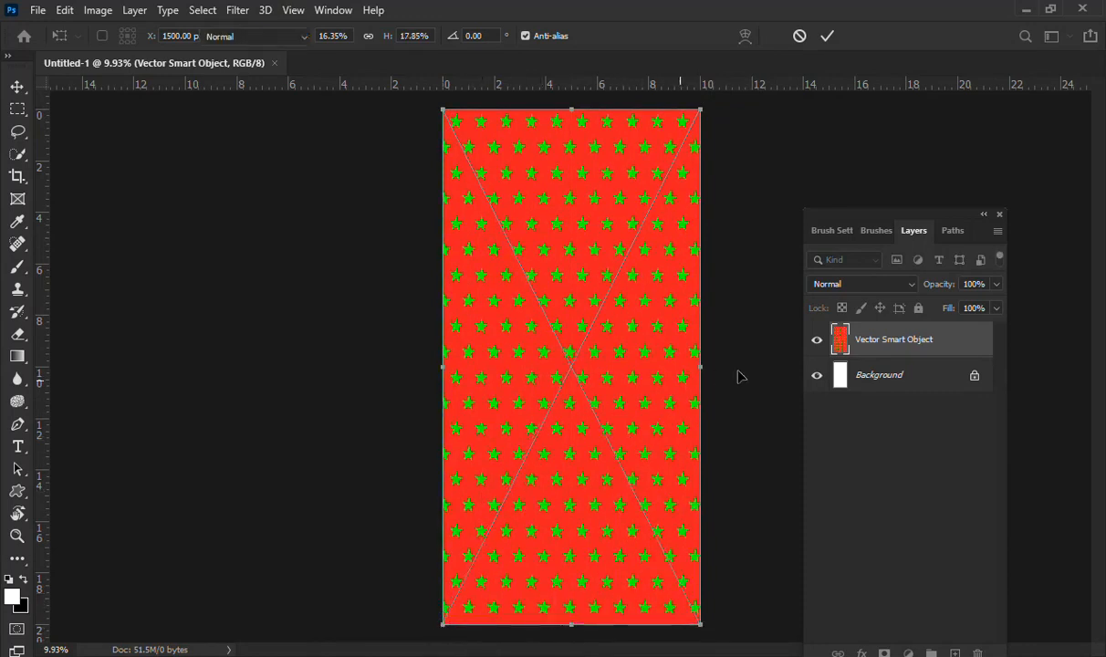
key(b)
scroll(575, 270, down, 2)
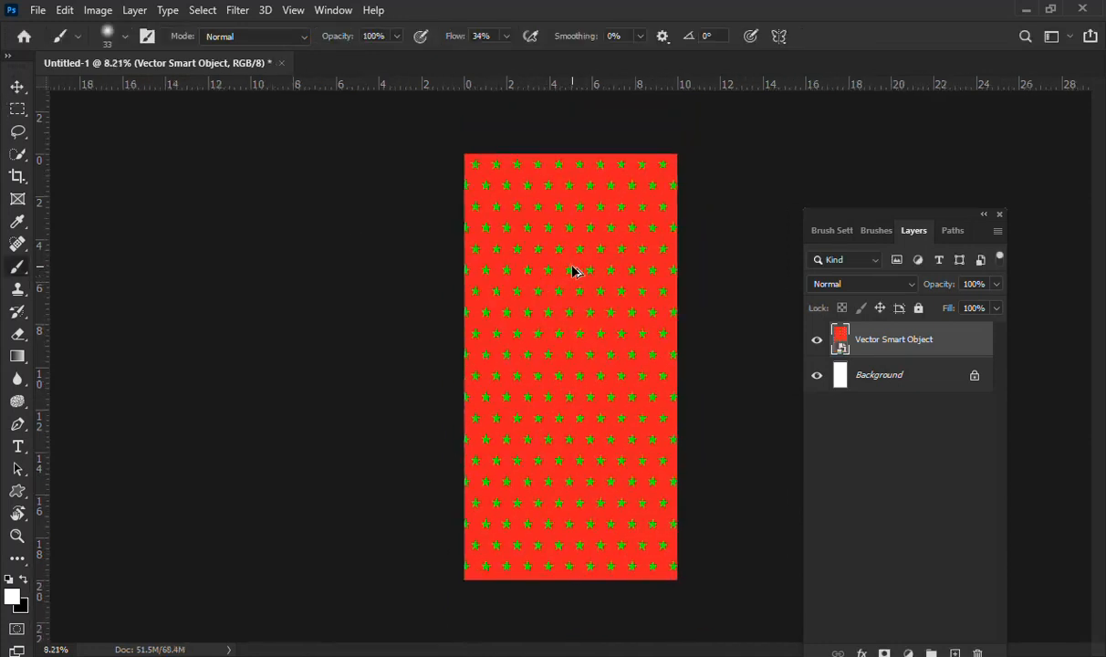
scroll(570, 311, up, 1)
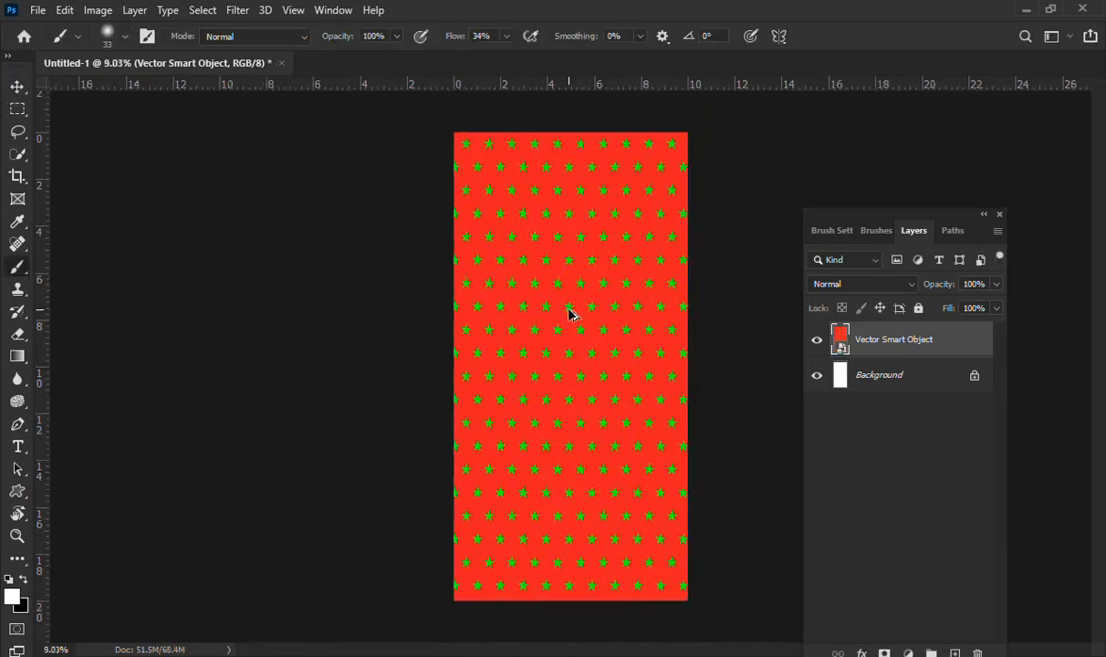
Rasterize the placed Vector Smart Object layer
right_click(844, 354)
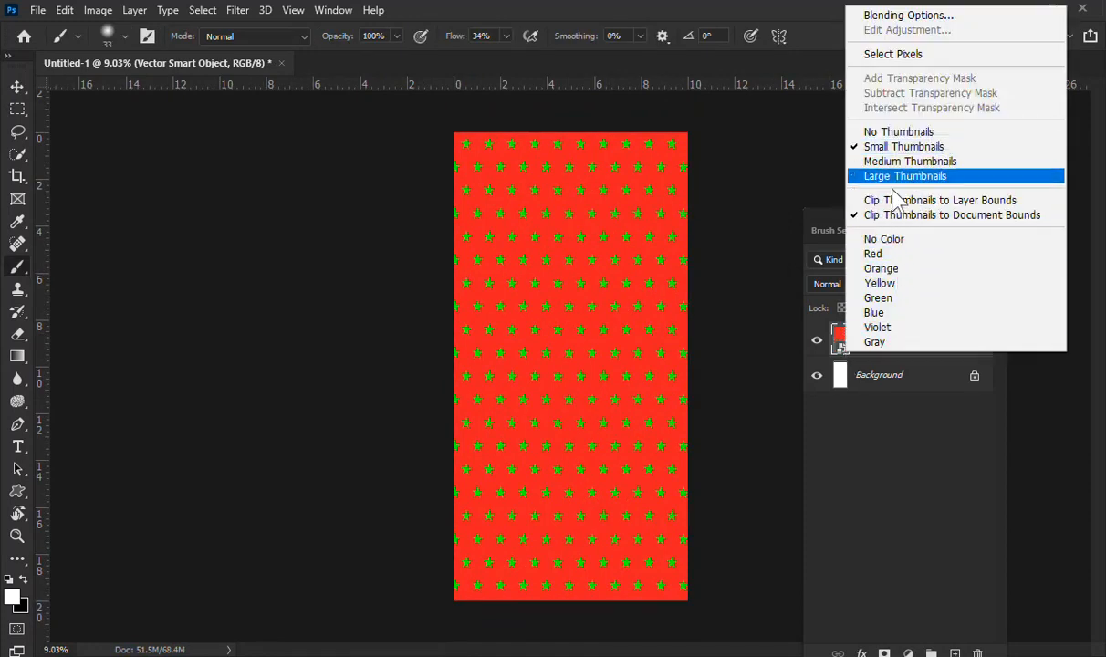
click(839, 349)
right_click(838, 330)
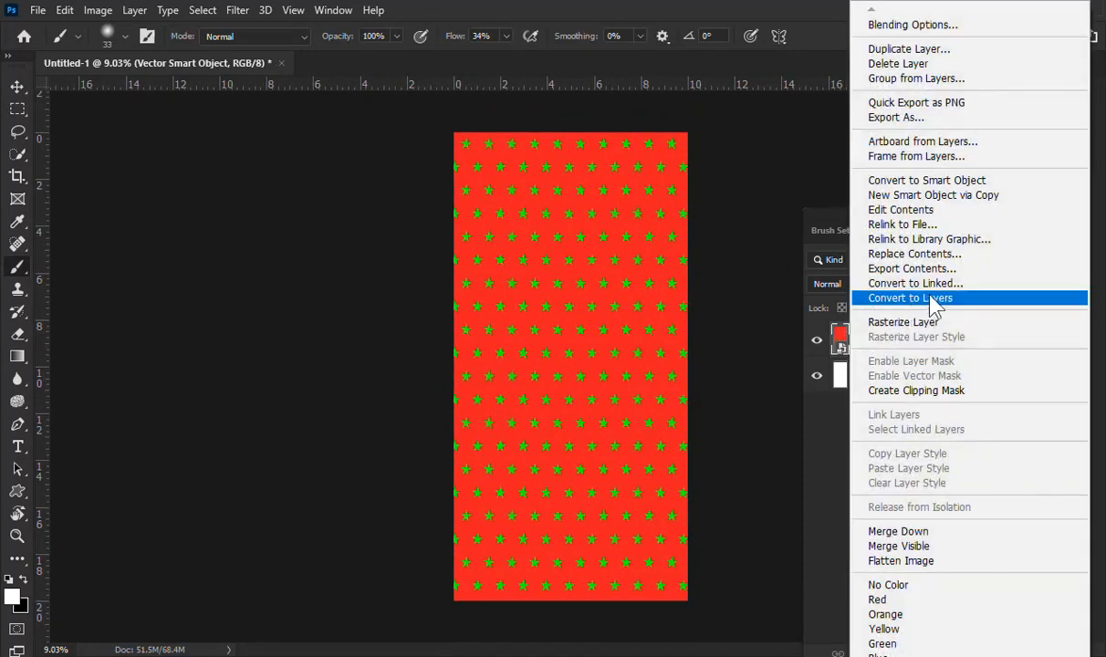
click(928, 322)
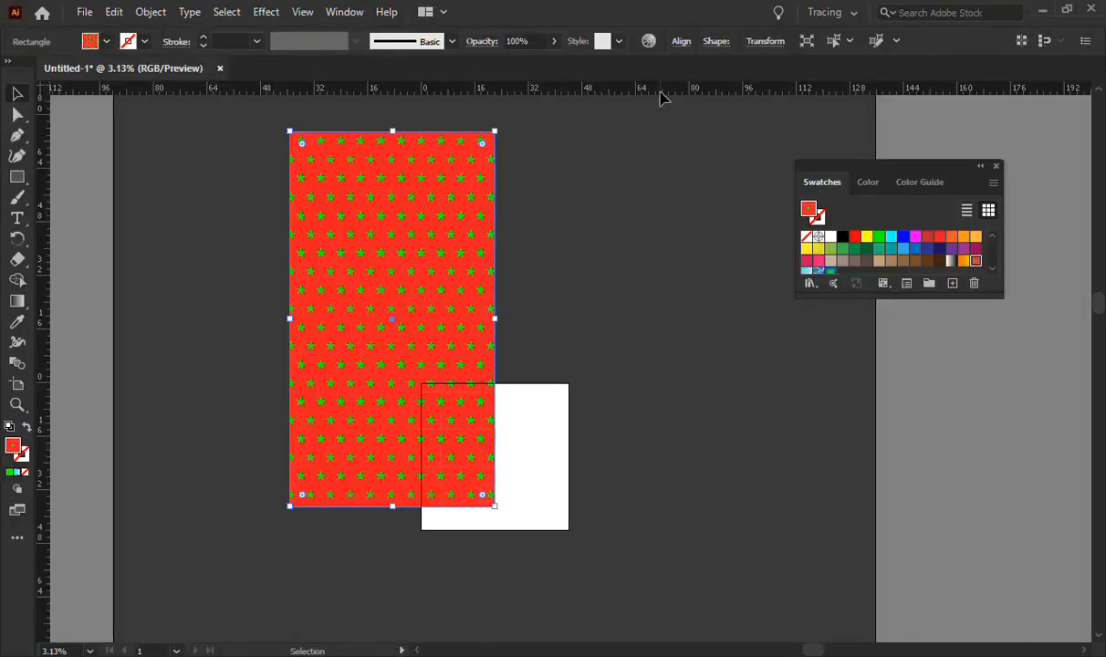
Switch back to Illustrator and widen the star-patterned rectangle on both sides to about 180 inches
scroll(538, 254, left, 1)
drag(545, 204, 390, 323)
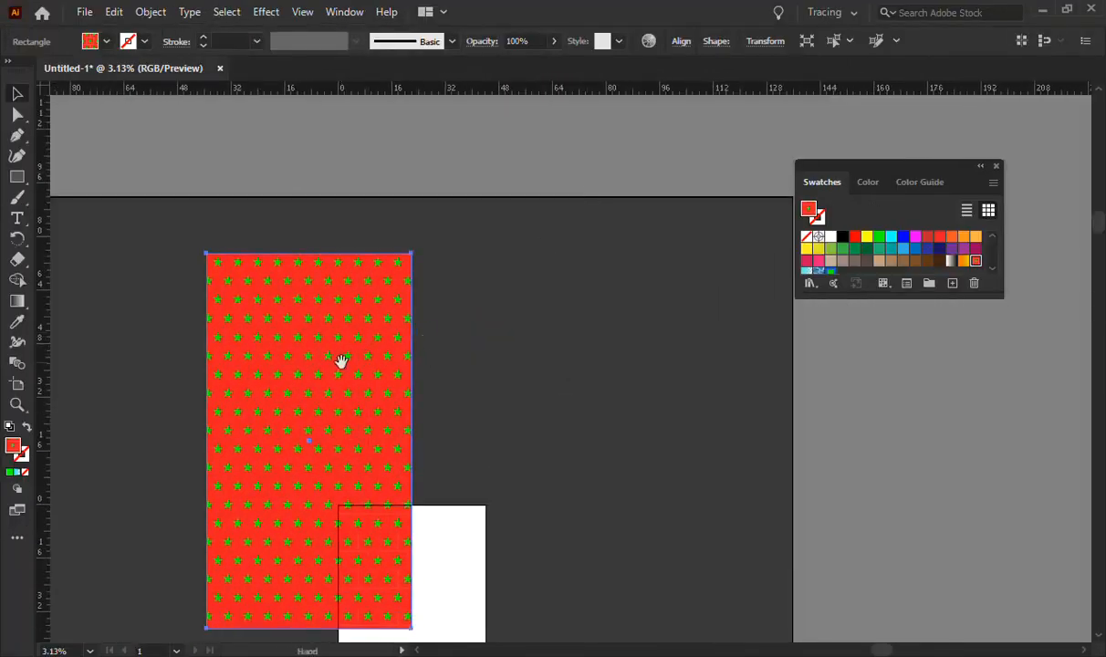
scroll(340, 361, down, 3)
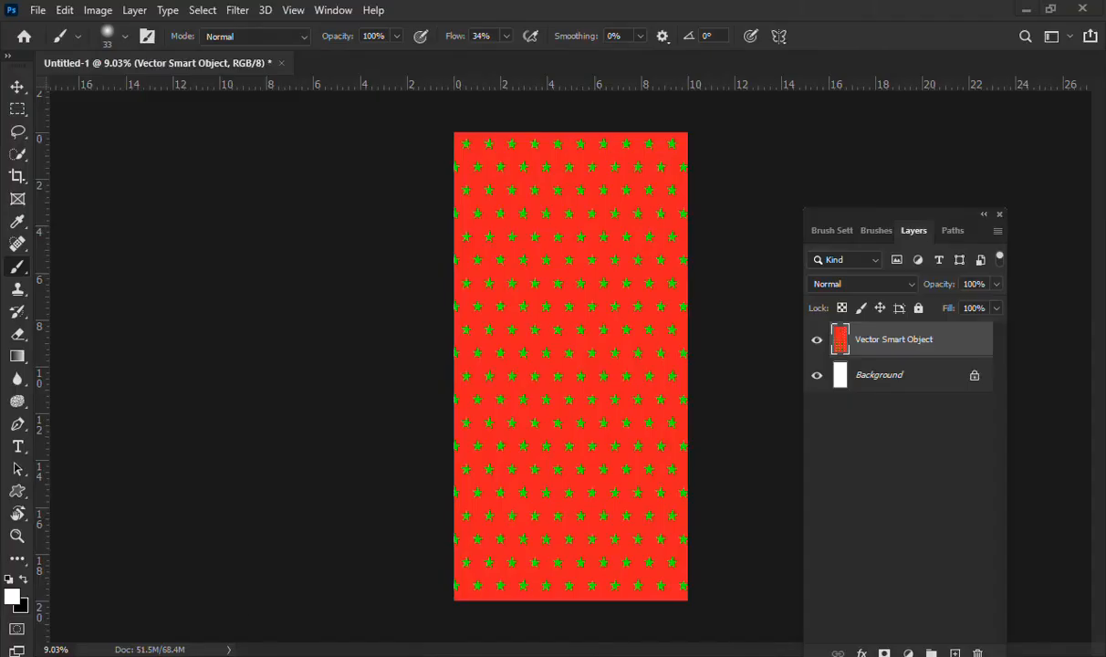
scroll(550, 362, down, 1)
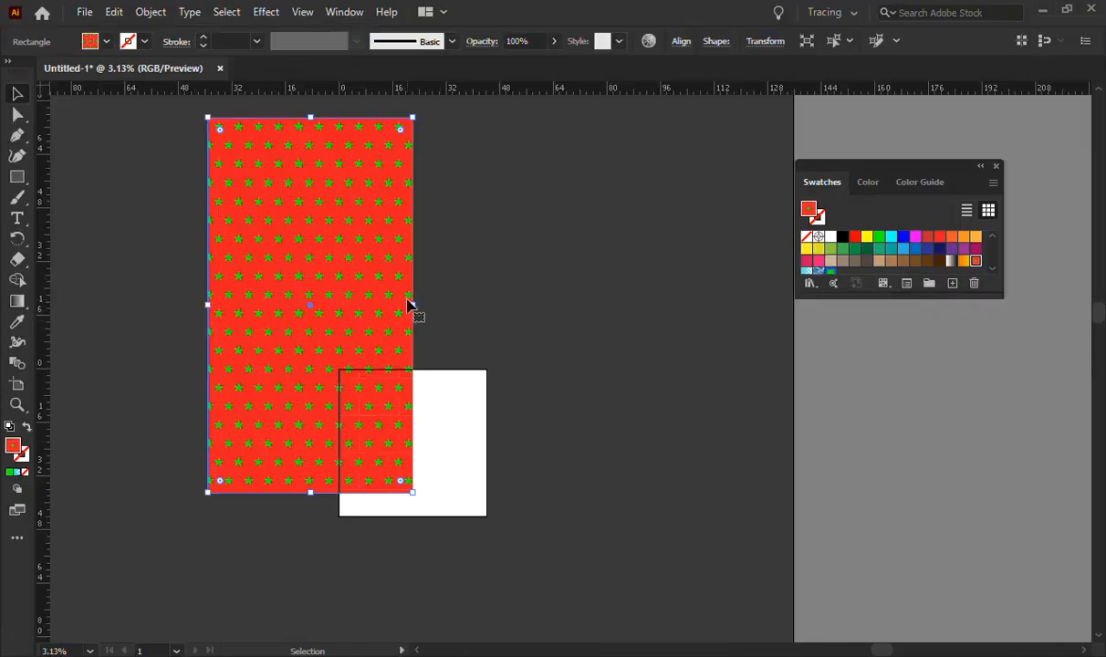
drag(413, 308, 563, 308)
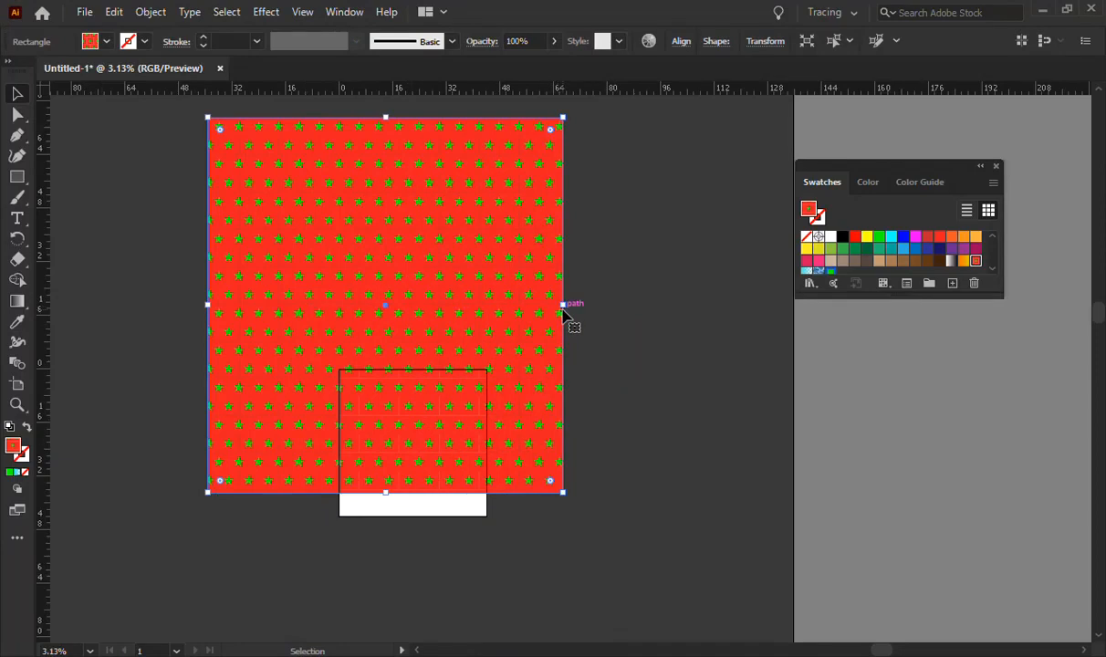
drag(562, 302, 681, 304)
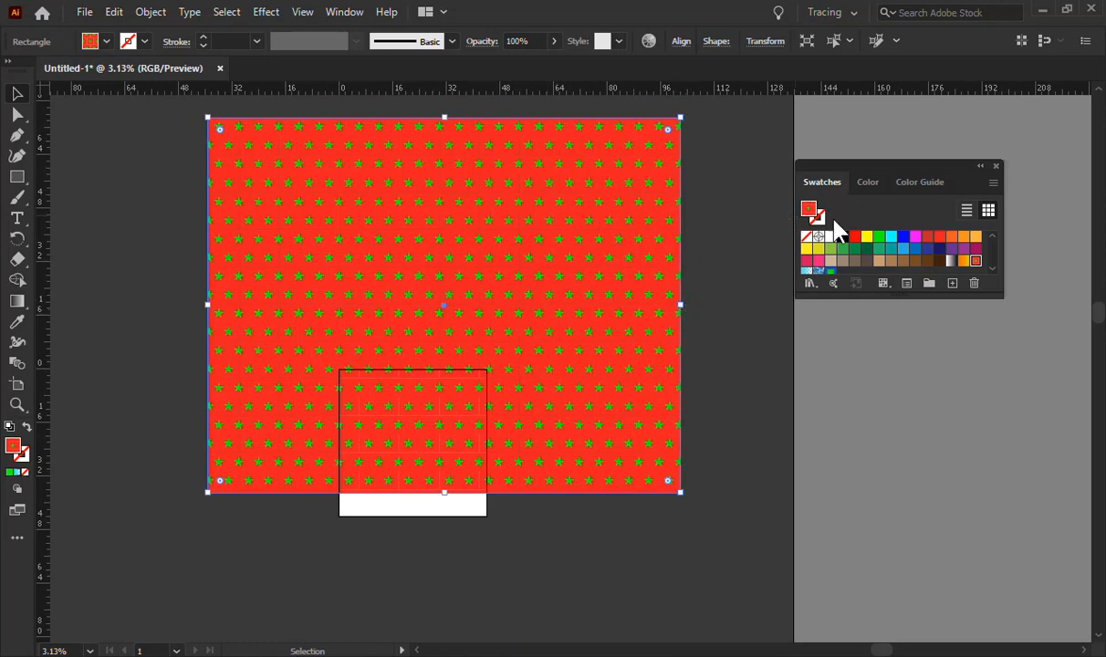
click(23, 462)
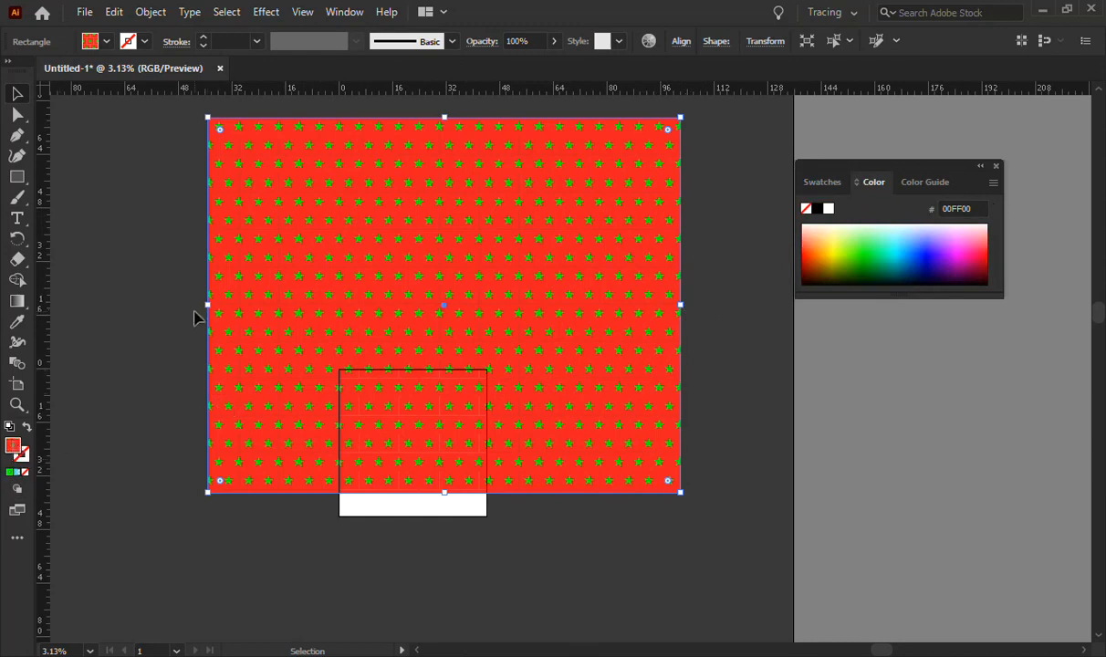
drag(207, 304, 81, 310)
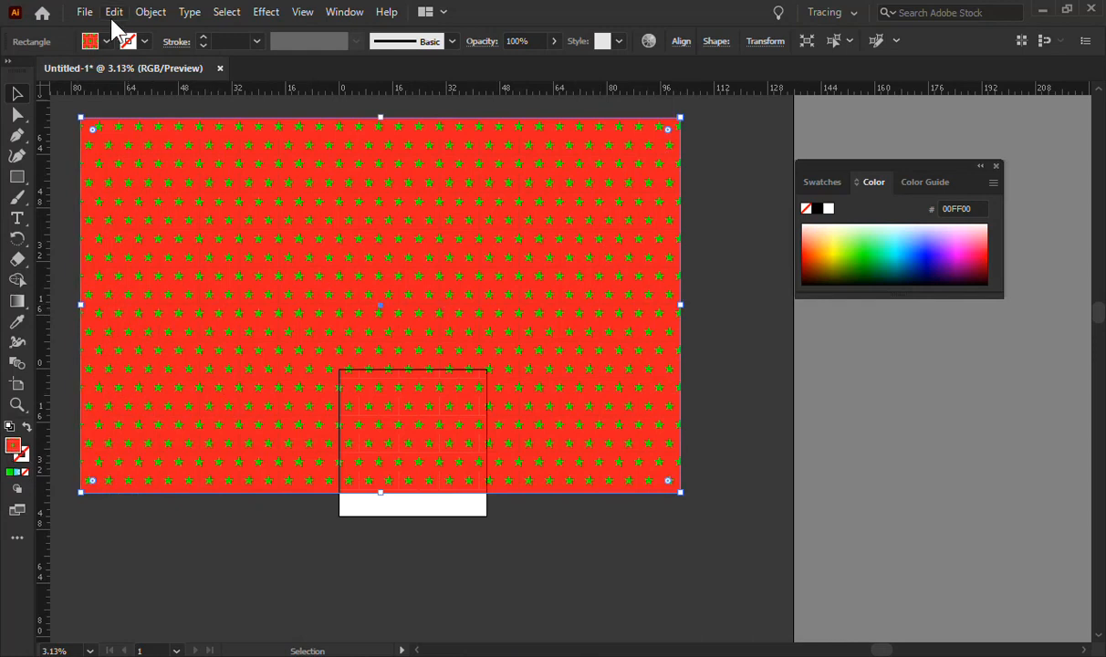
Try expanding the pattern fill and squeezing the resulting group horizontally to a narrow strip
click(149, 13)
click(221, 196)
click(381, 423)
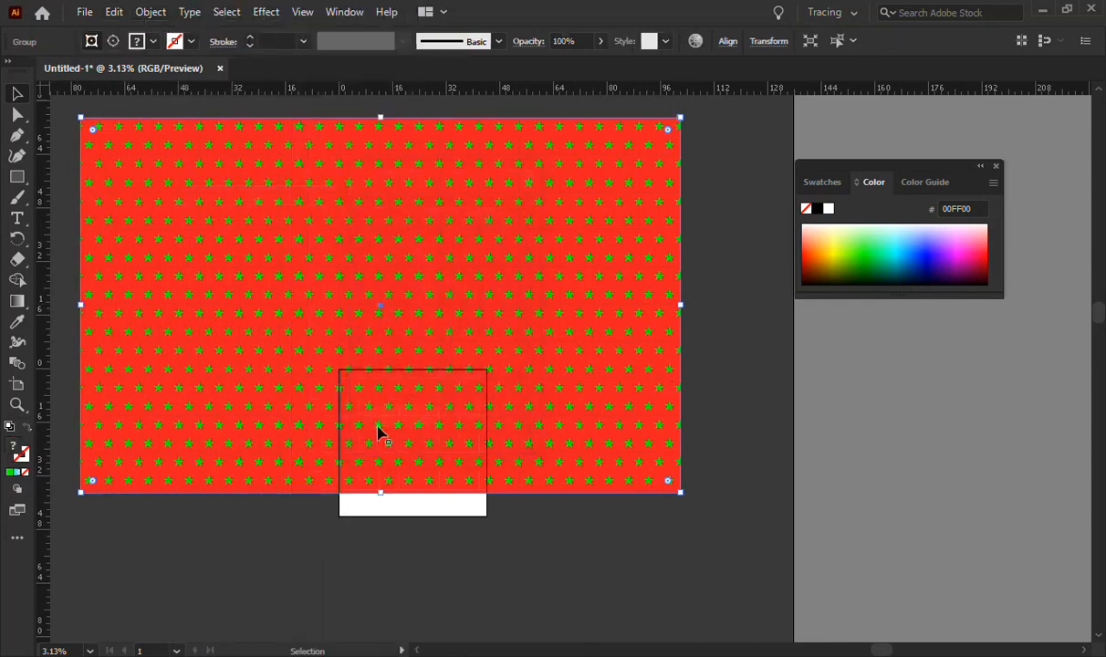
drag(680, 305, 214, 367)
scroll(165, 261, up, 4)
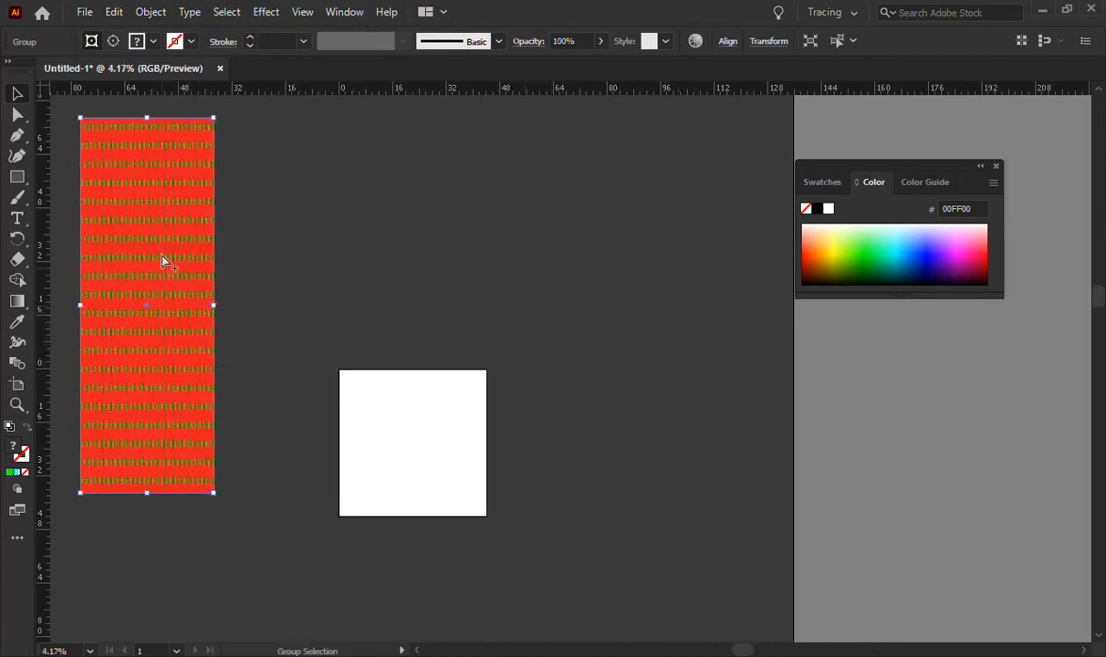
scroll(356, 346, down, 4)
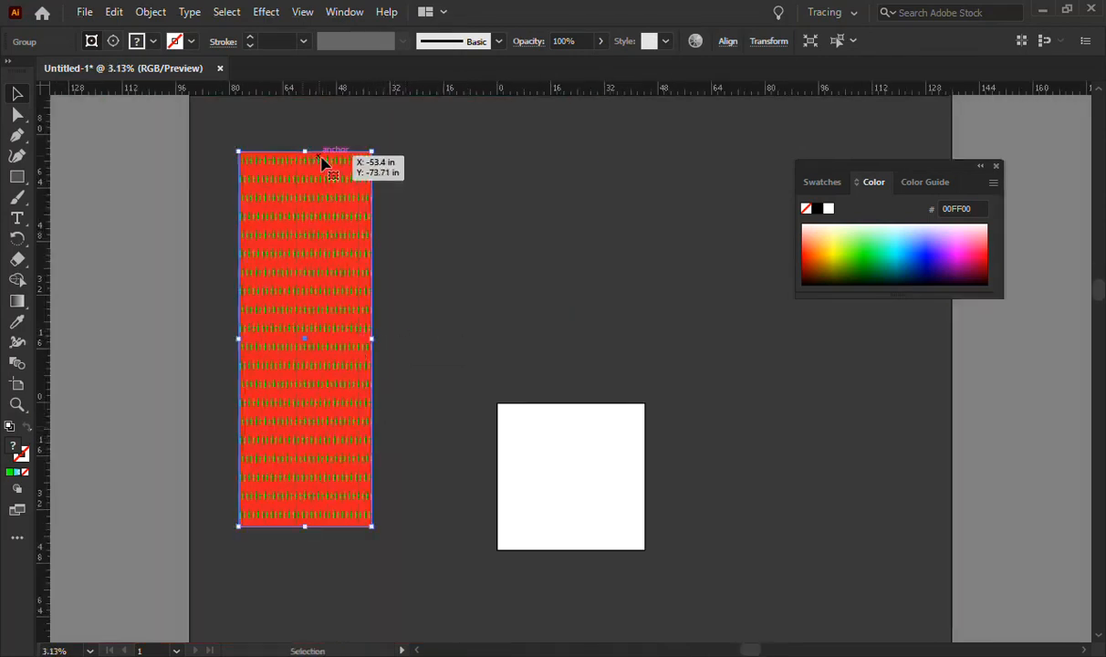
Undo the squeezing and expansion of the pattern and reselect the star-patterned rectangle
drag(306, 198, 365, 420)
key(a)
key(ctrl+z)
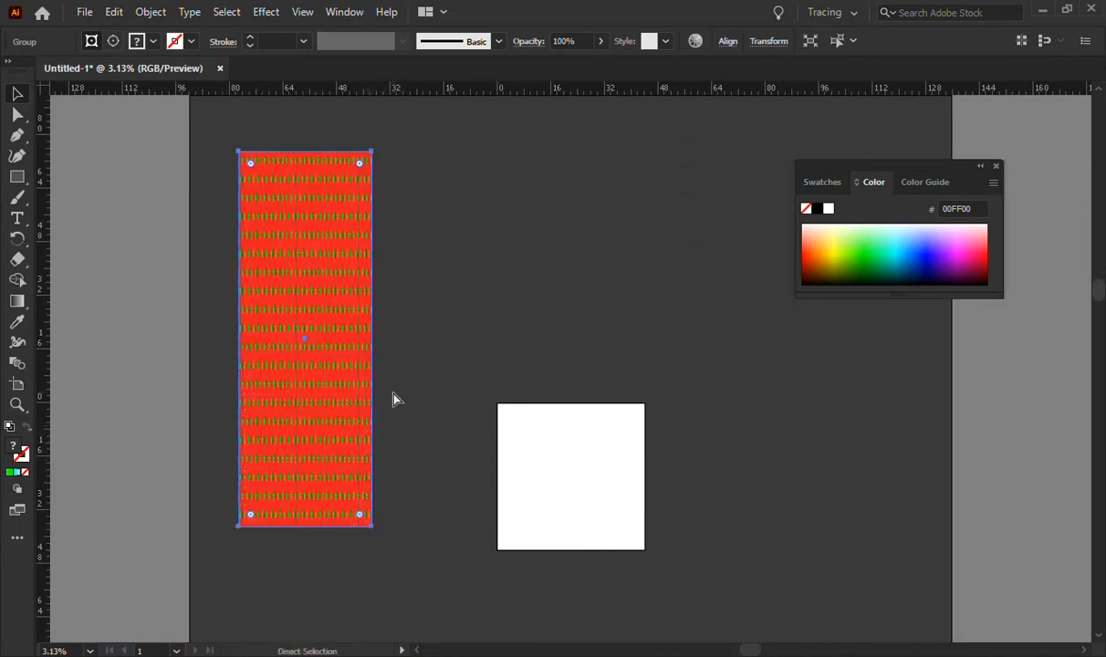
key(ctrl+z)
key(v)
click(418, 226)
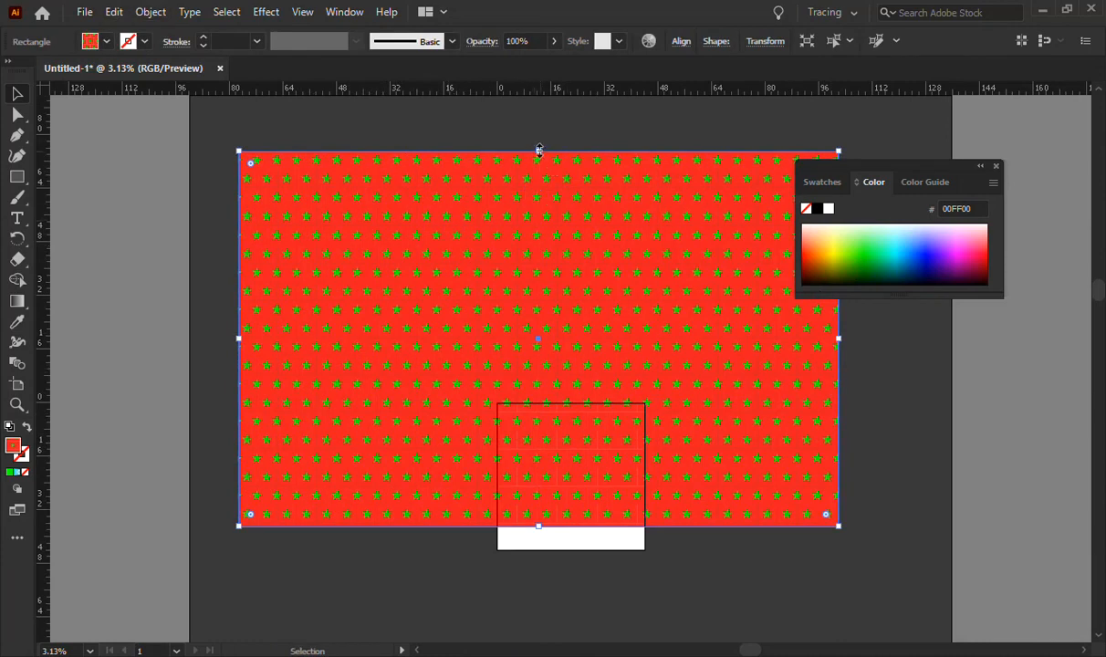
Try reducing the unexpanded rectangle's height and width to compare its pattern scaling, and undo both resizes
drag(538, 149, 536, 325)
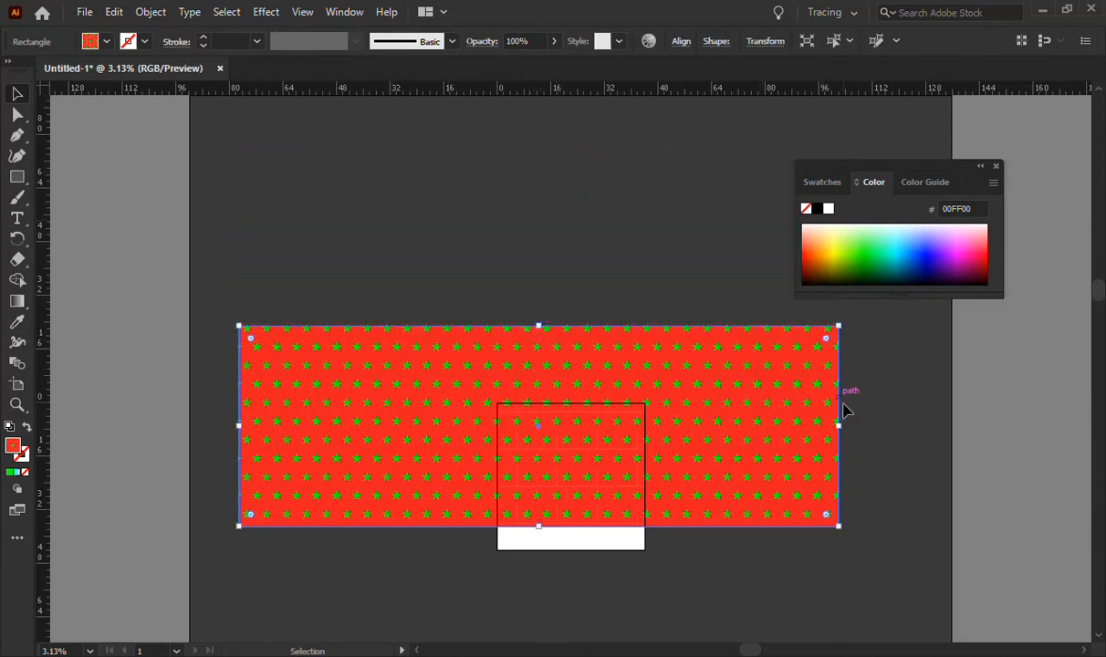
drag(839, 425, 396, 425)
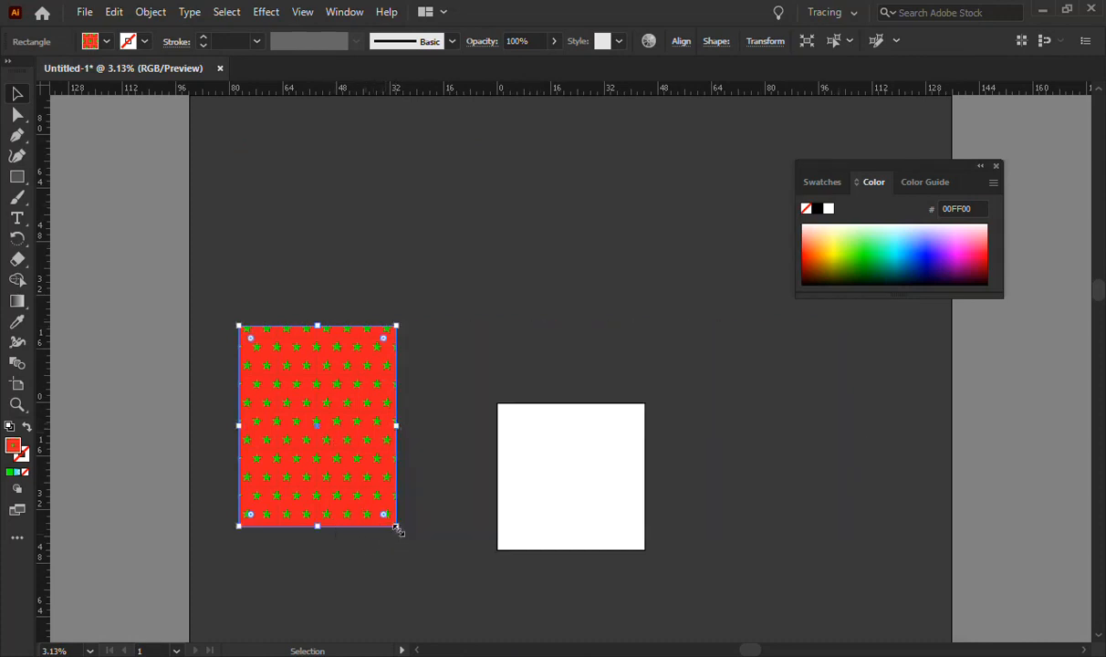
key(ctrl+z)
key(ctrl+z)
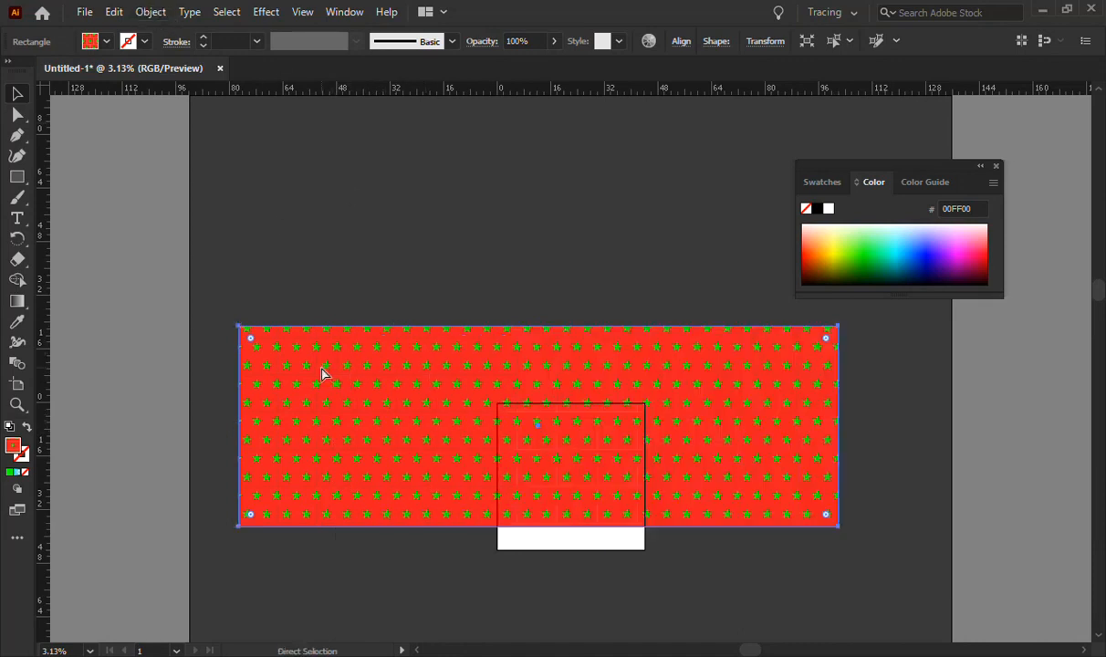
Expand the star-patterned rectangle's fill into editable artwork
click(149, 11)
click(305, 192)
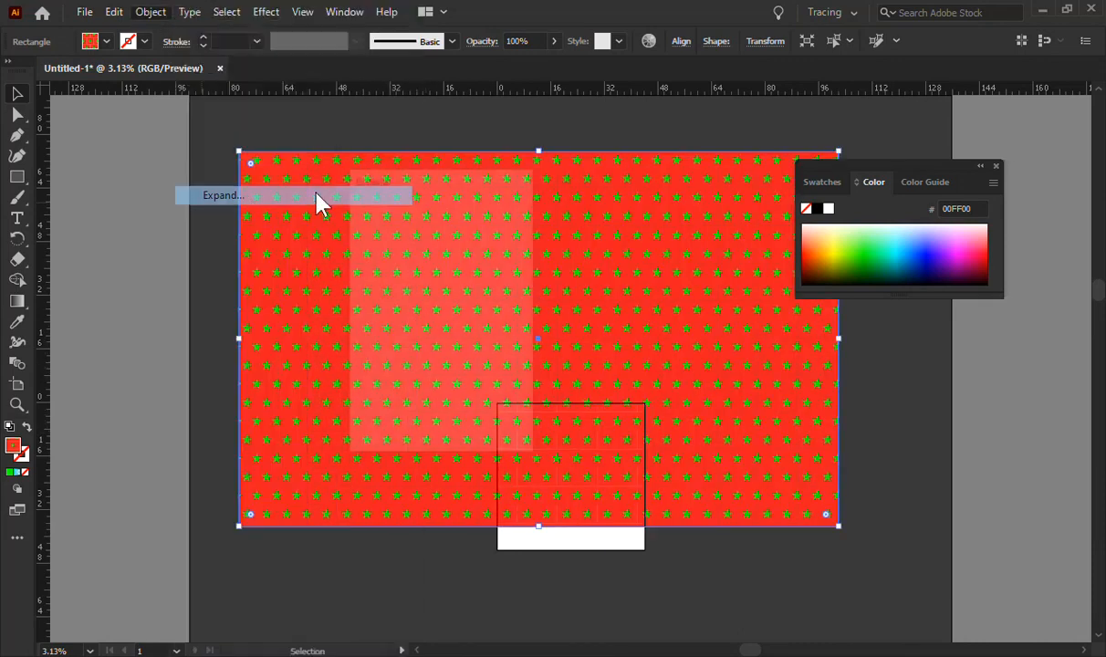
click(424, 430)
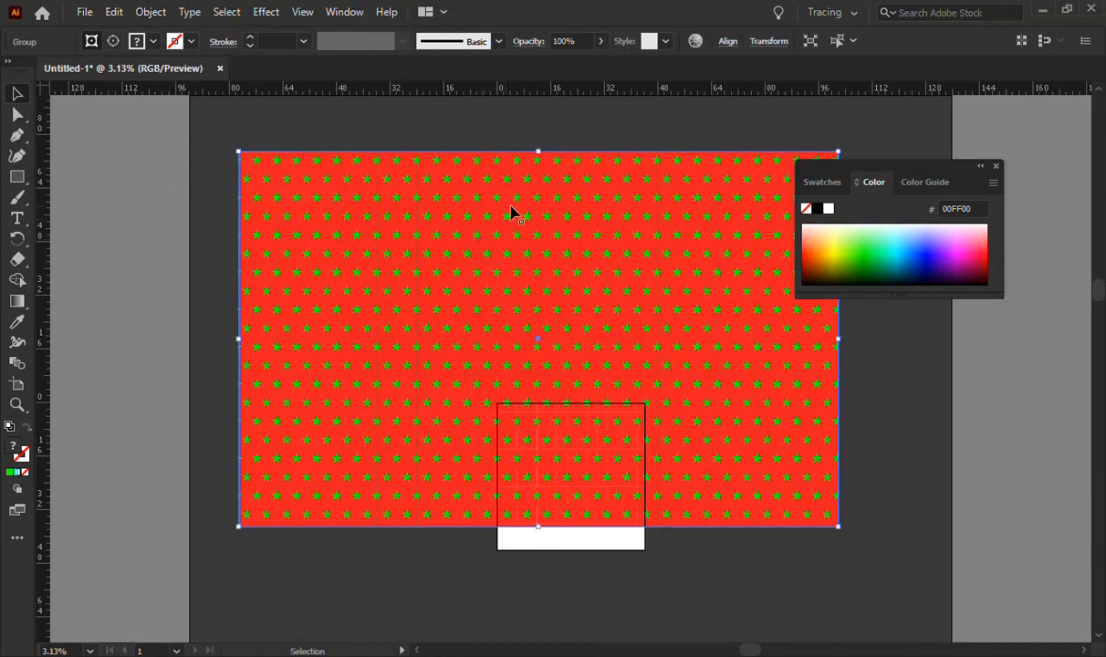
Scale the expanded star pattern down to about 63 by 46 inches beside the artboard and inspect its stars
drag(840, 148, 420, 392)
scroll(352, 496, up, 2)
drag(352, 495, 422, 365)
scroll(359, 307, up, 3)
drag(359, 319, 567, 334)
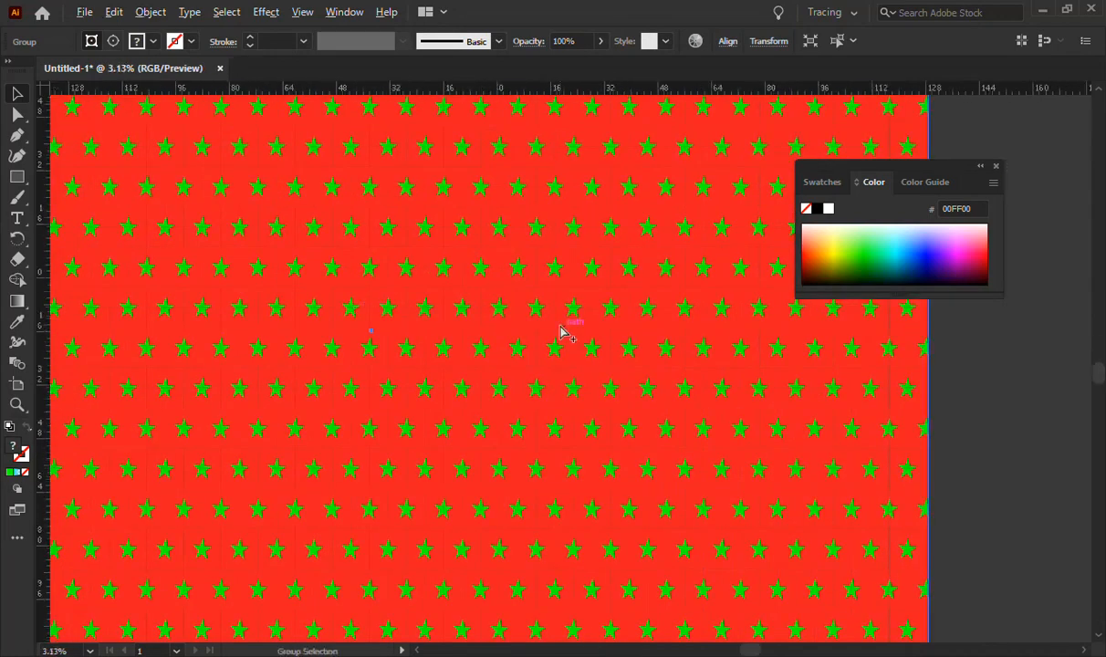
scroll(563, 330, down, 5)
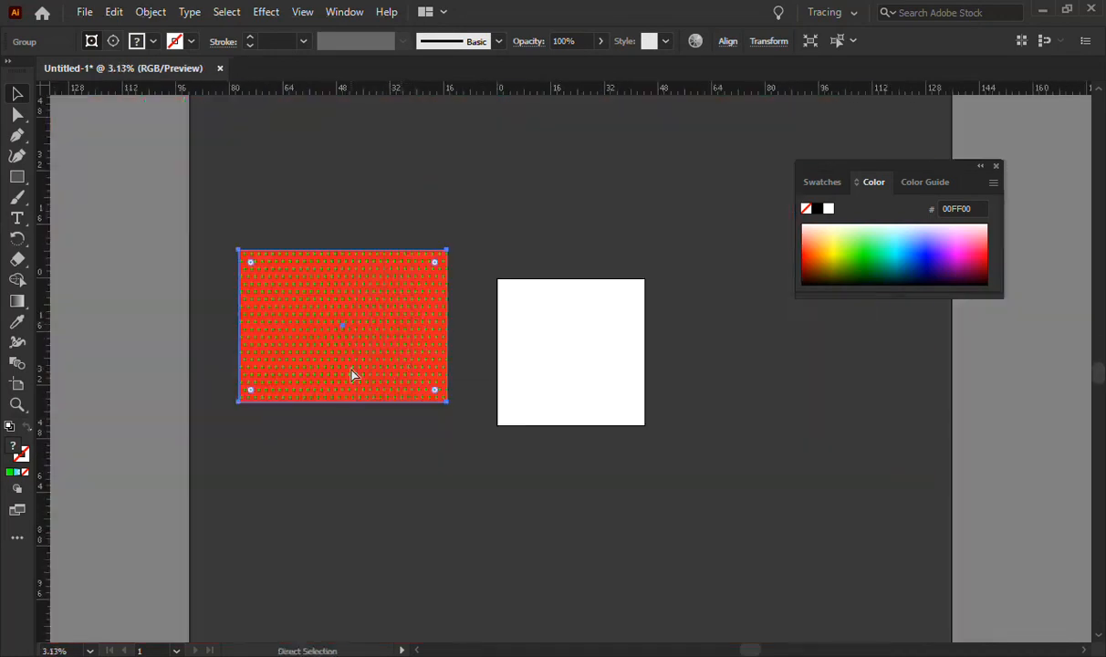
Switch to Photoshop and place the reduced star pattern as a new smart object
drag(353, 375, 232, 586)
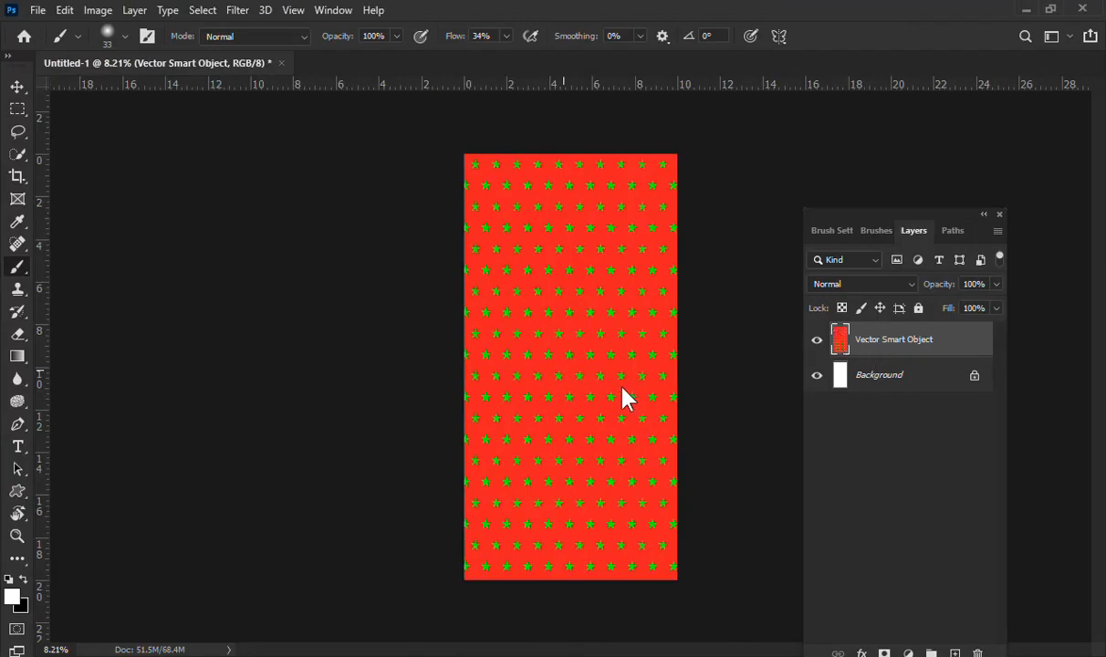
key(ctrl+v)
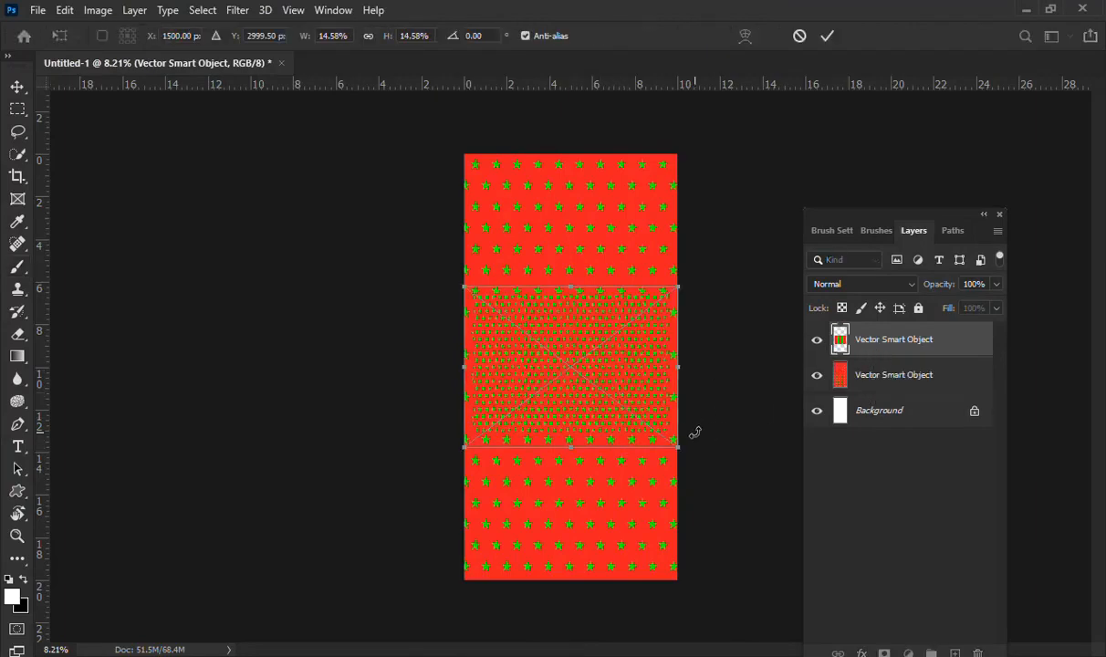
Rotate the placed star pattern to about 92.2 degrees, enlarge it to about 32% to cover the whole canvas, and commit the transform
drag(676, 448, 671, 573)
drag(765, 532, 439, 585)
drag(618, 455, 558, 346)
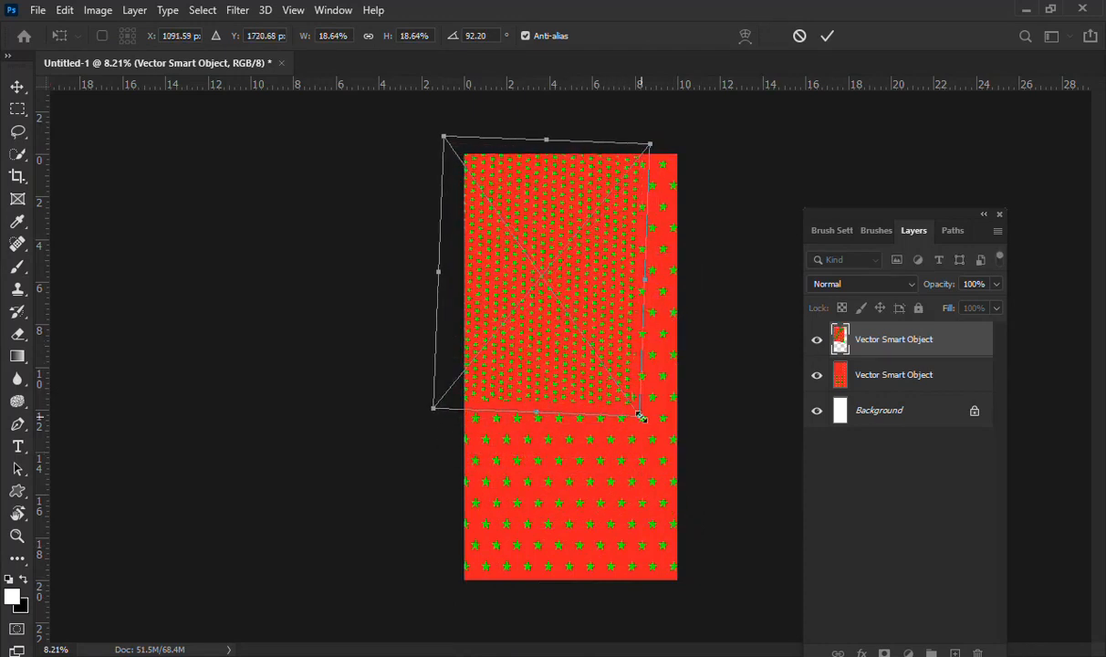
drag(641, 417, 748, 646)
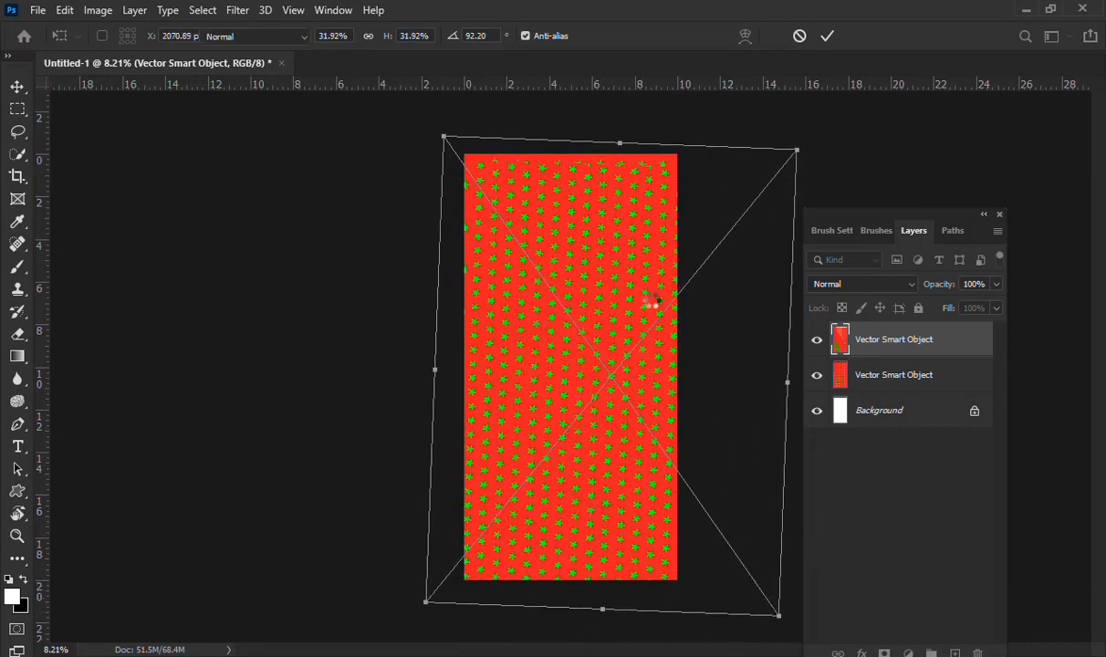
key(b)
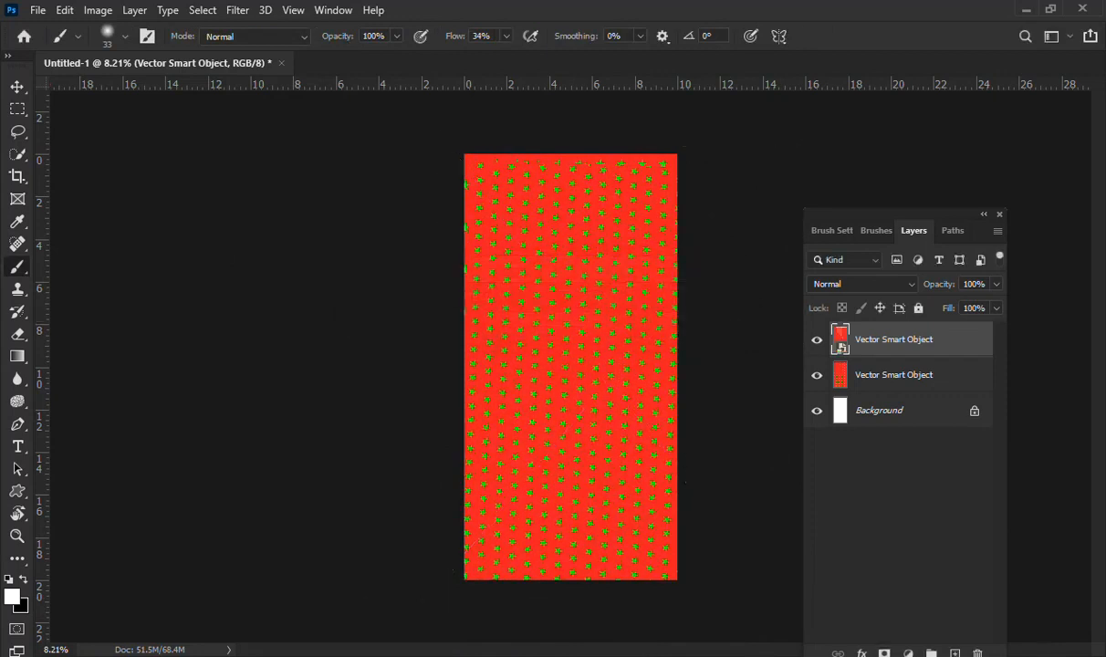
Switch to Illustrator and delete the expanded star pattern beside the artboard
key(alt+Tab)
scroll(342, 332, up, 2)
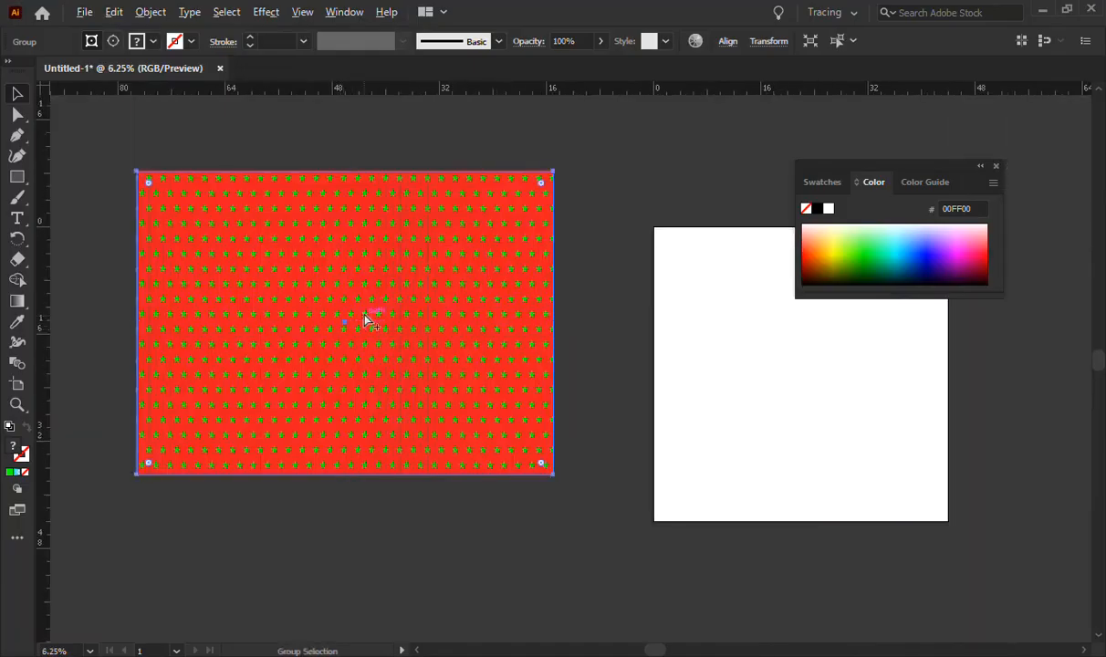
key(v)
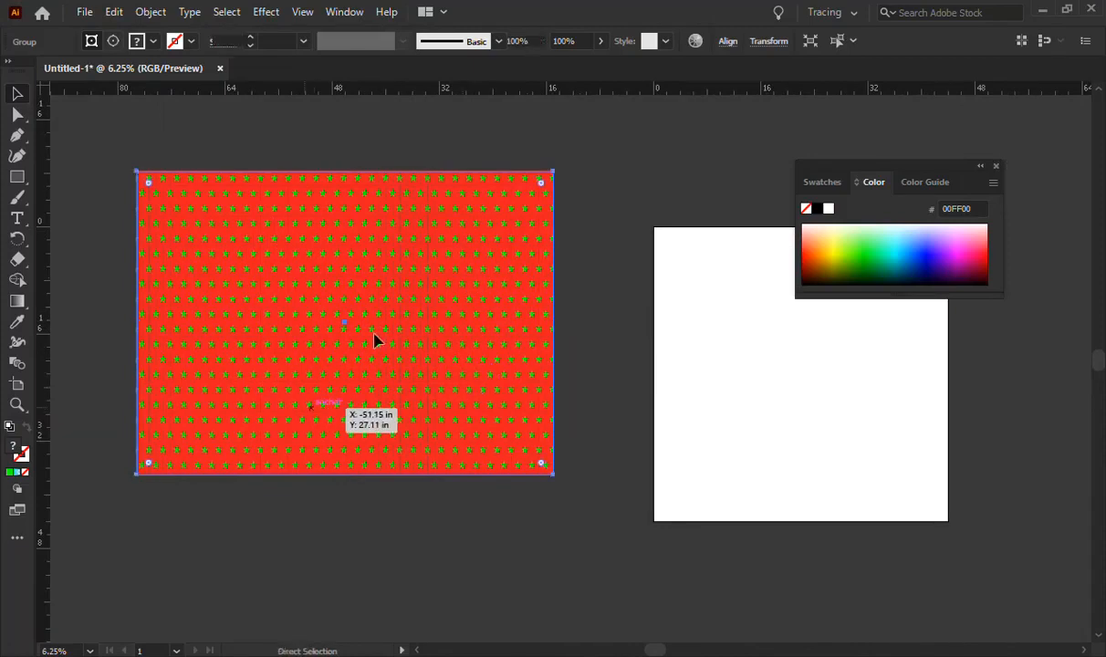
key(Delete)
Draw a square about 8.4 inches wide beside the artboard and fill it with mint green
click(18, 177)
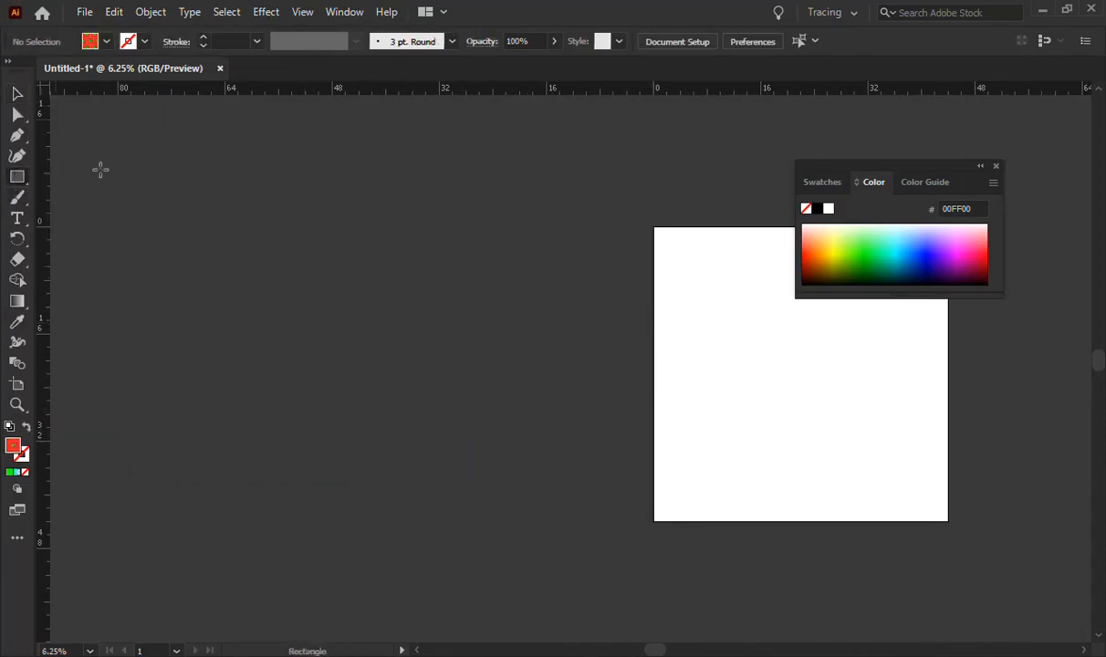
drag(356, 287, 414, 343)
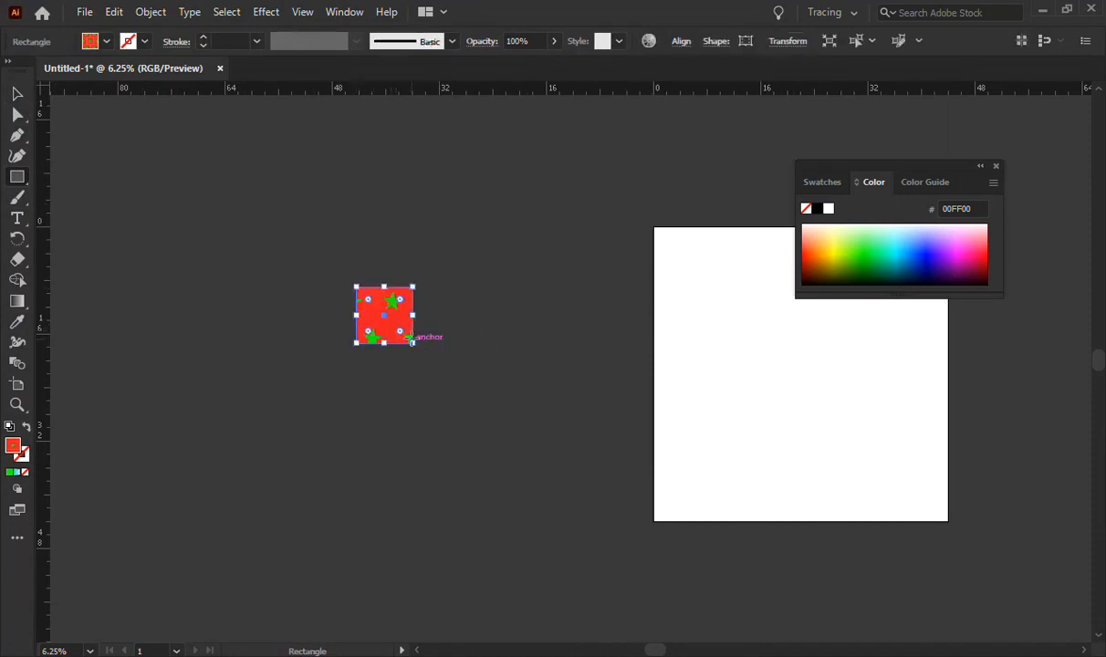
scroll(413, 324, up, 3)
click(881, 246)
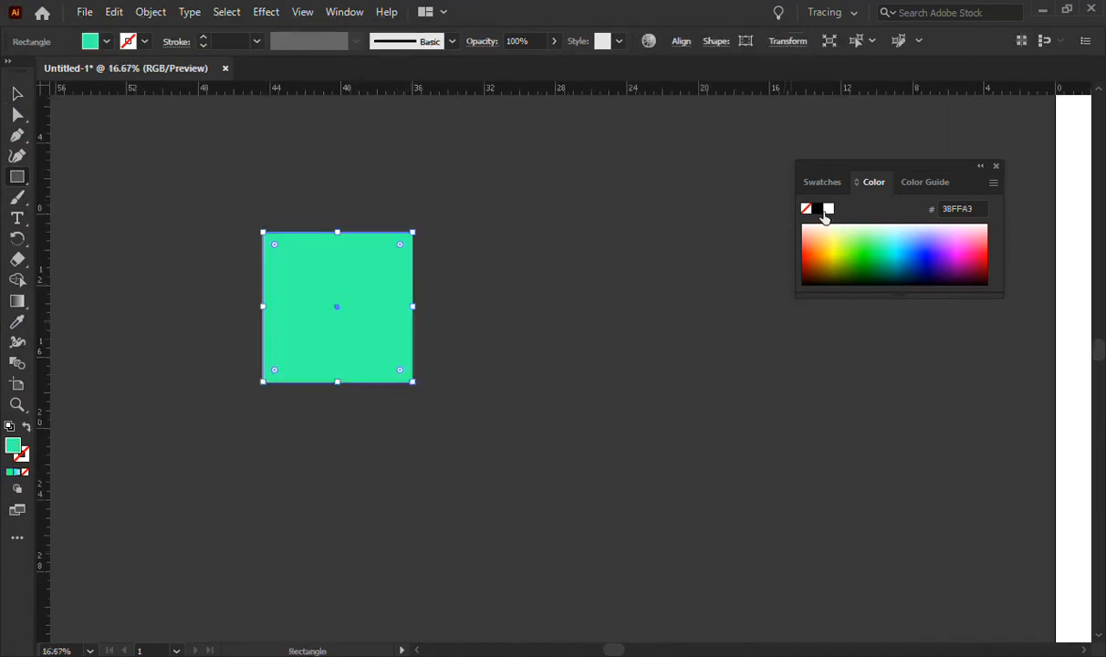
Draw a slightly smaller dark blue square and an even smaller lime green rectangle beside the mint square
drag(477, 280, 602, 404)
click(911, 264)
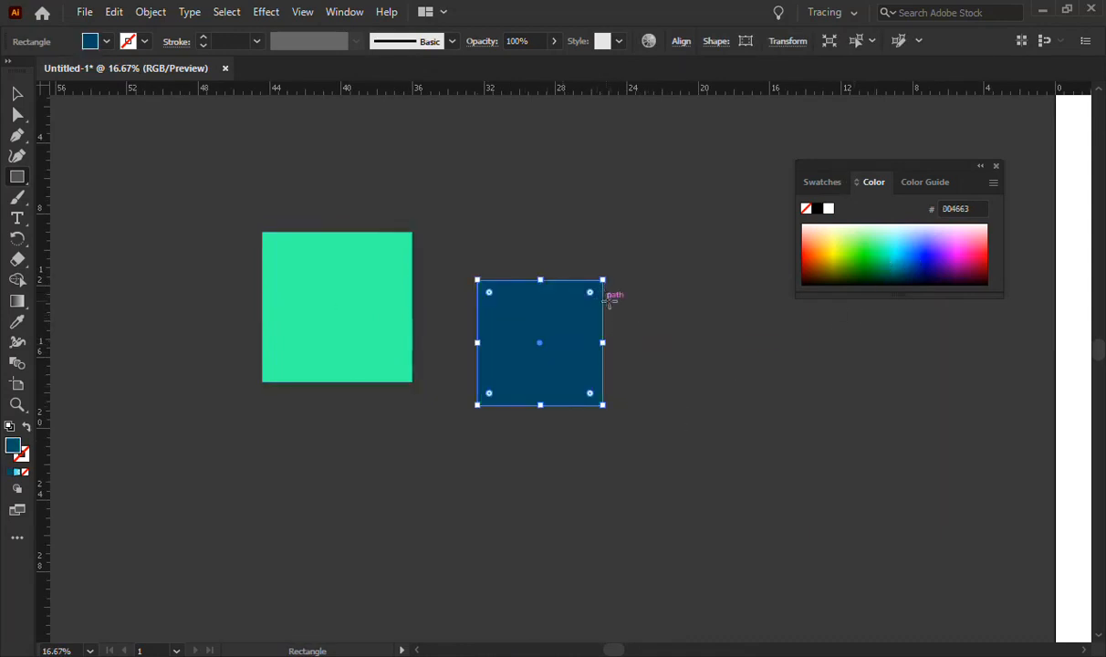
drag(620, 300, 714, 412)
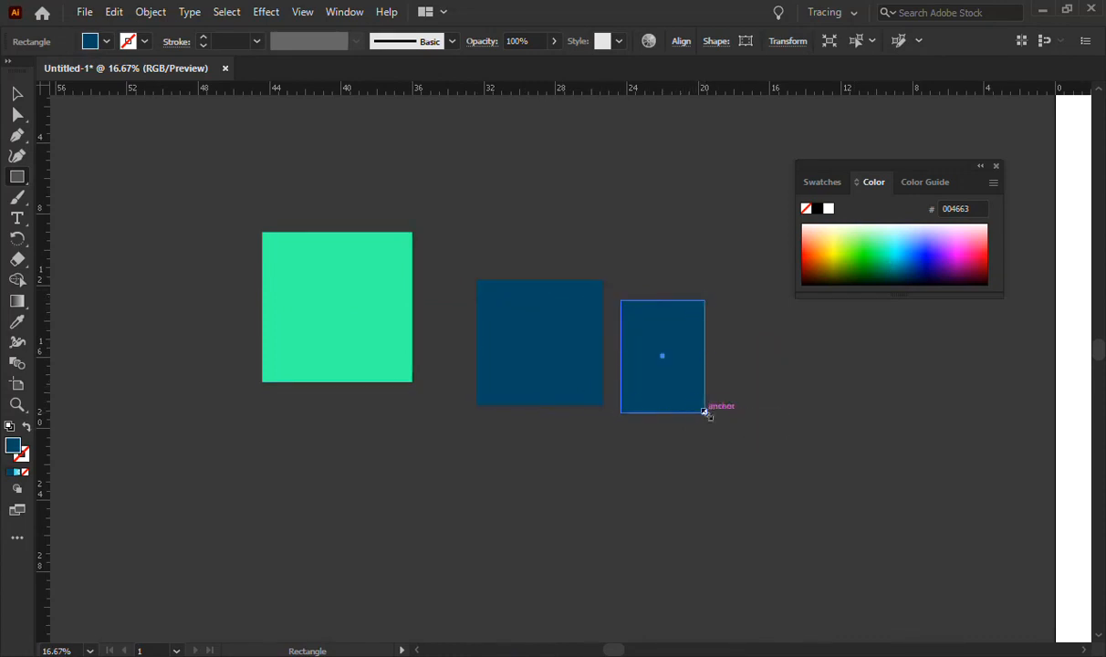
click(848, 252)
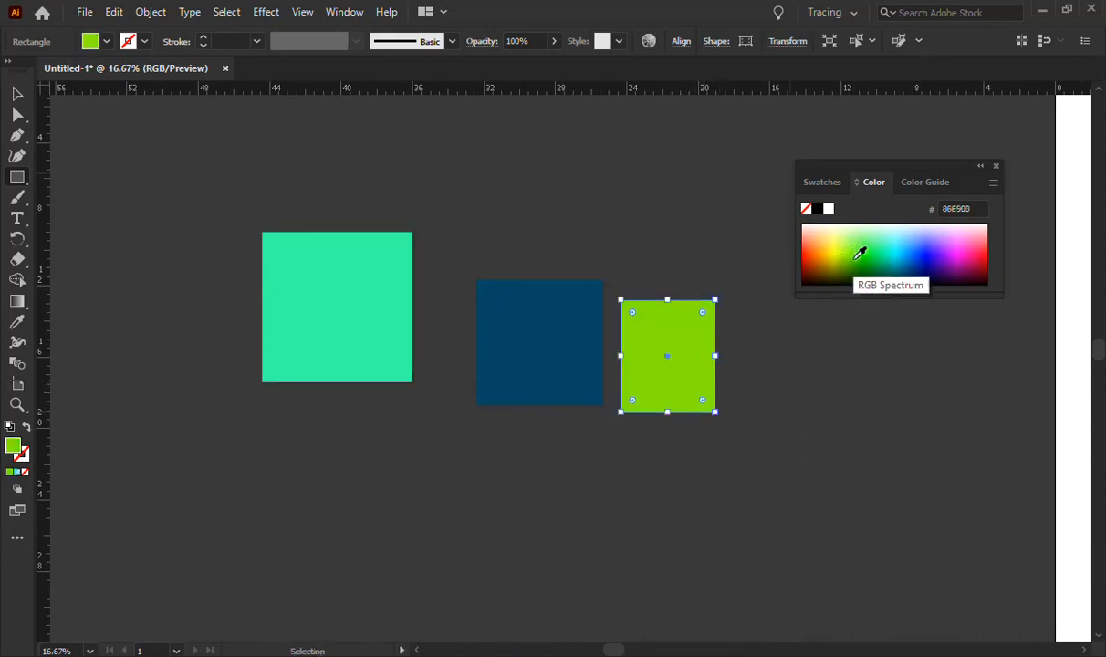
Select all three shapes and align their centers horizontally and vertically so they stack concentrically
drag(181, 194, 753, 494)
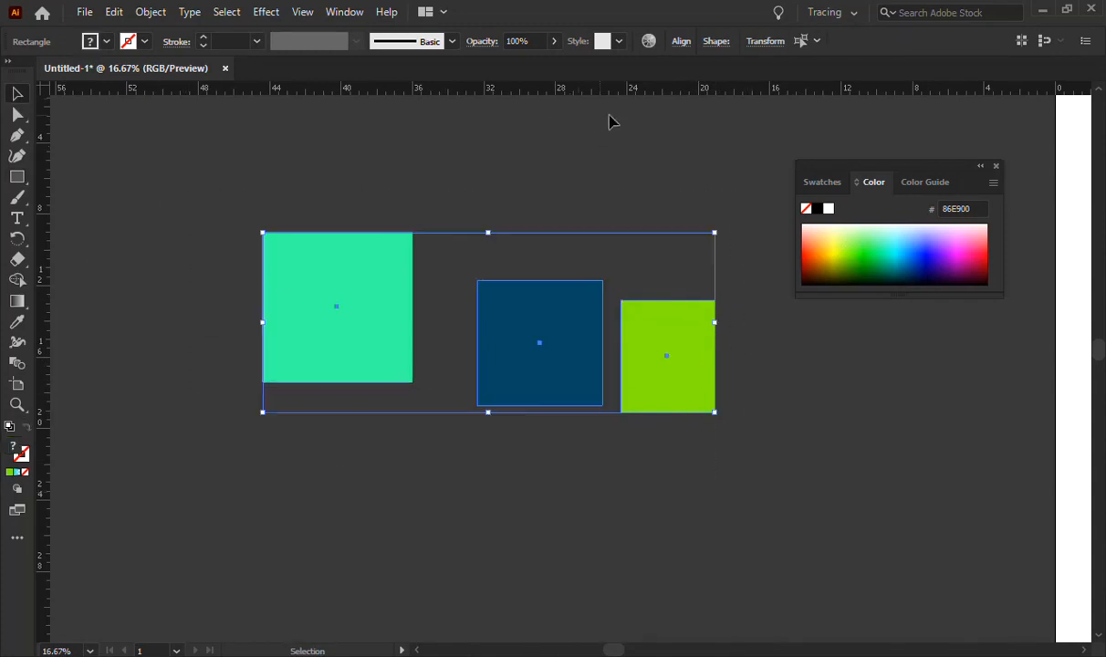
click(681, 41)
click(537, 89)
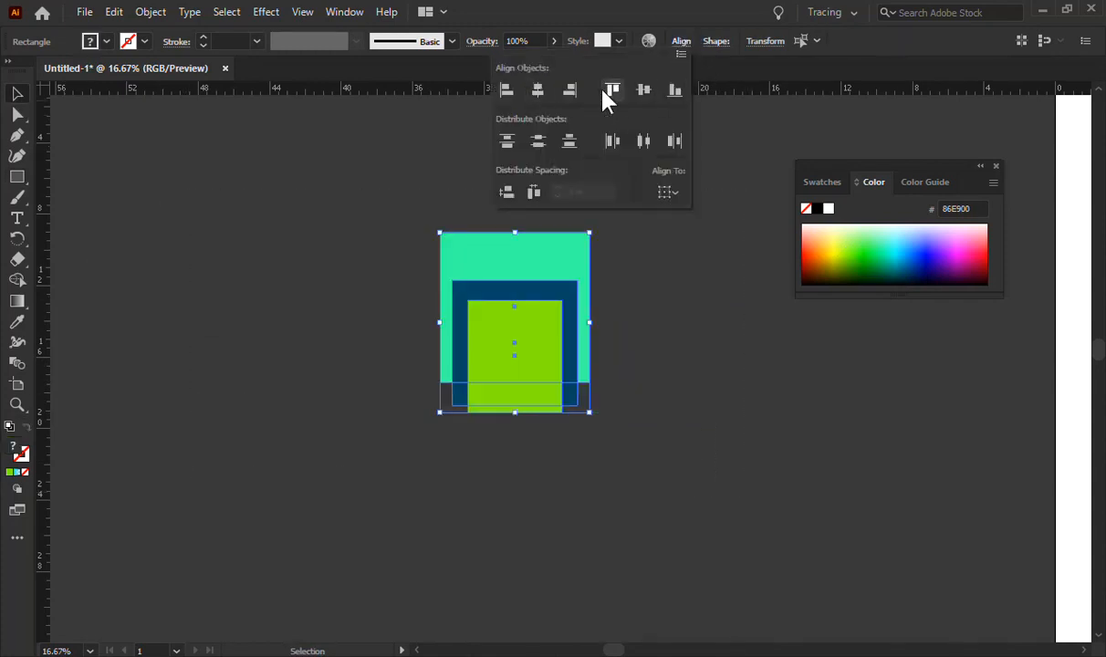
click(643, 90)
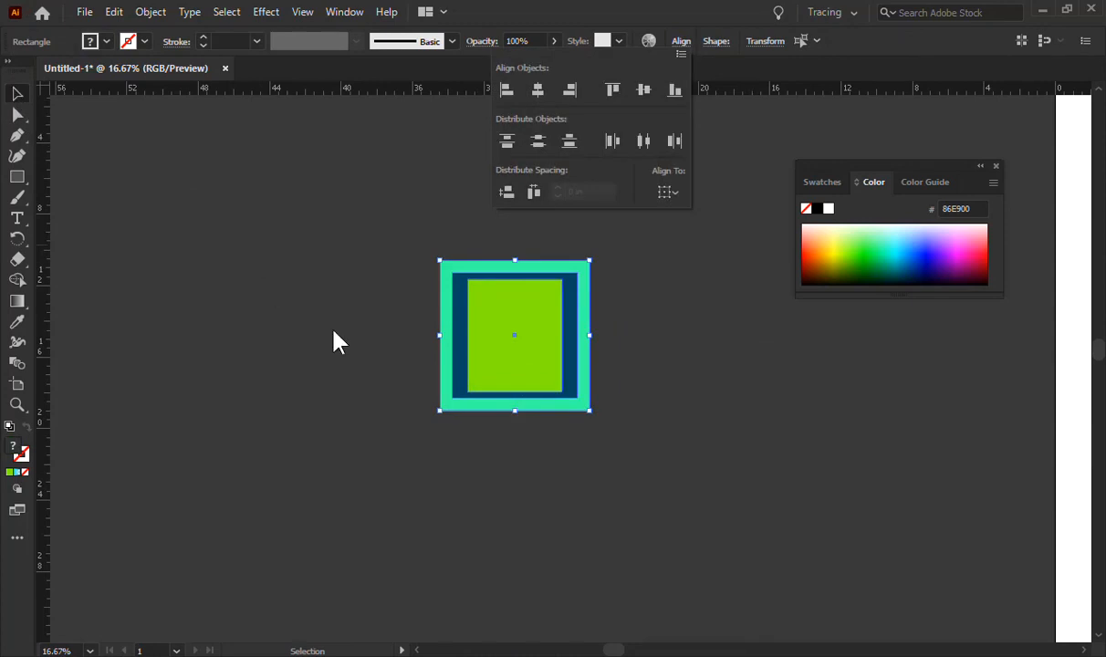
click(320, 336)
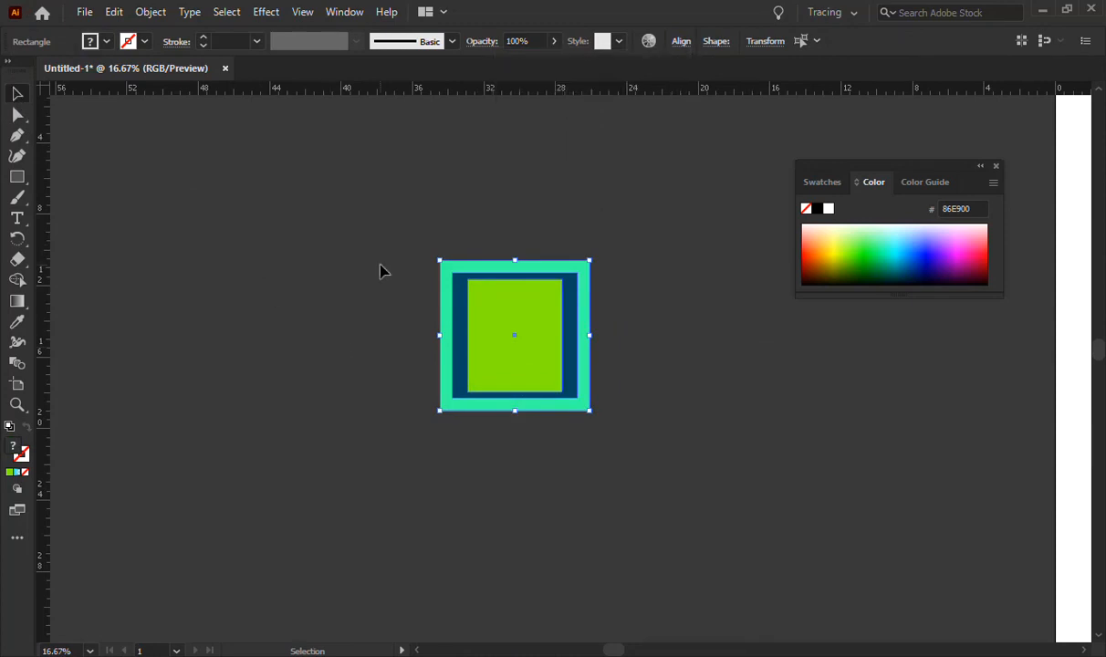
Save the stacked squares as a new pattern swatch and delete the original artwork
click(821, 186)
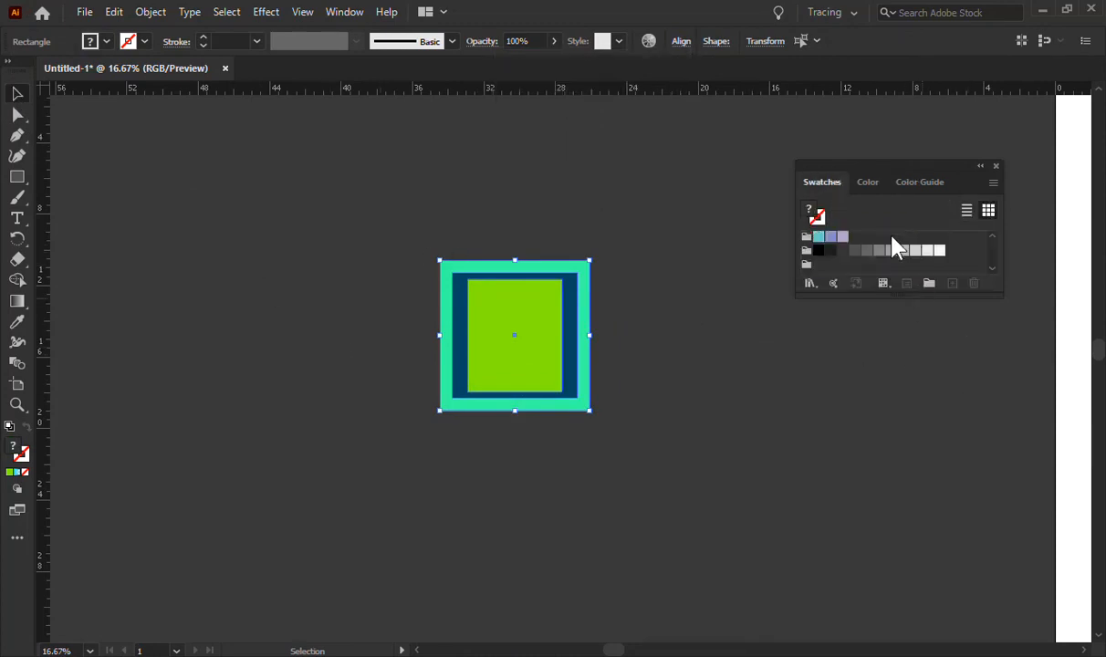
drag(539, 364, 858, 290)
key(Delete)
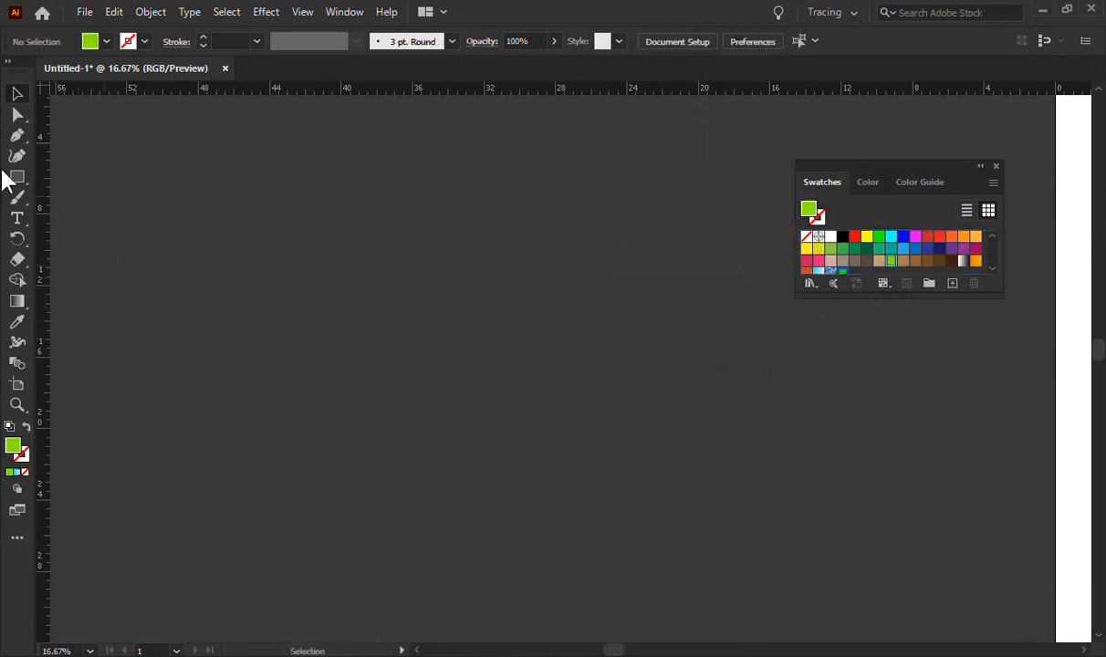
Draw a large rectangle beside the artboard and fill it with the new squares pattern swatch
click(17, 176)
drag(176, 171, 769, 602)
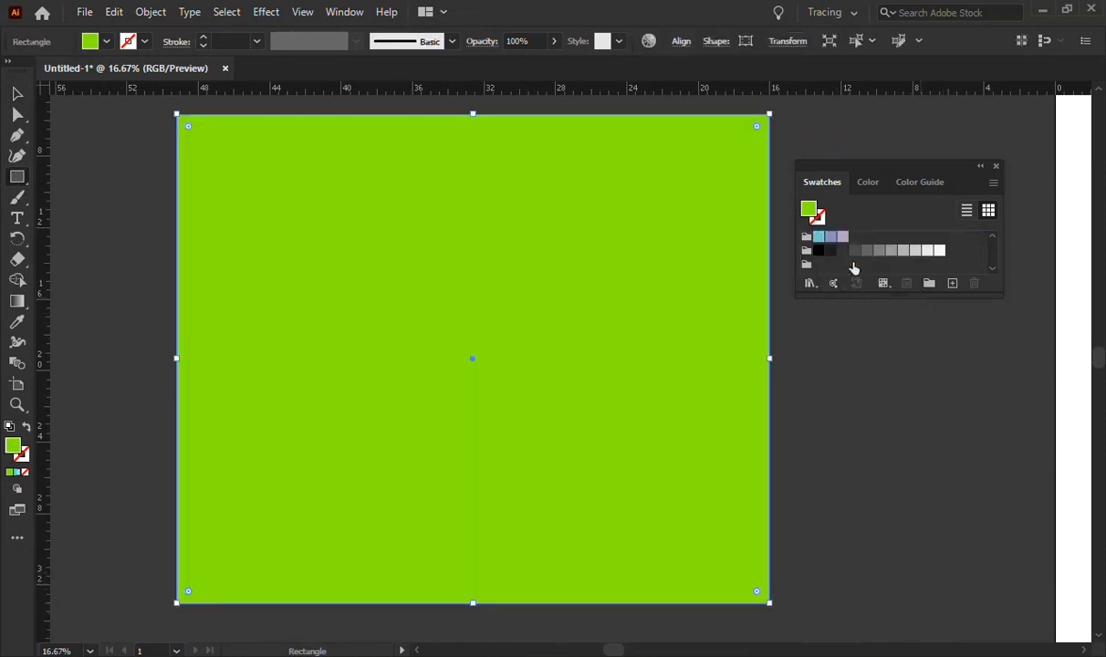
click(891, 262)
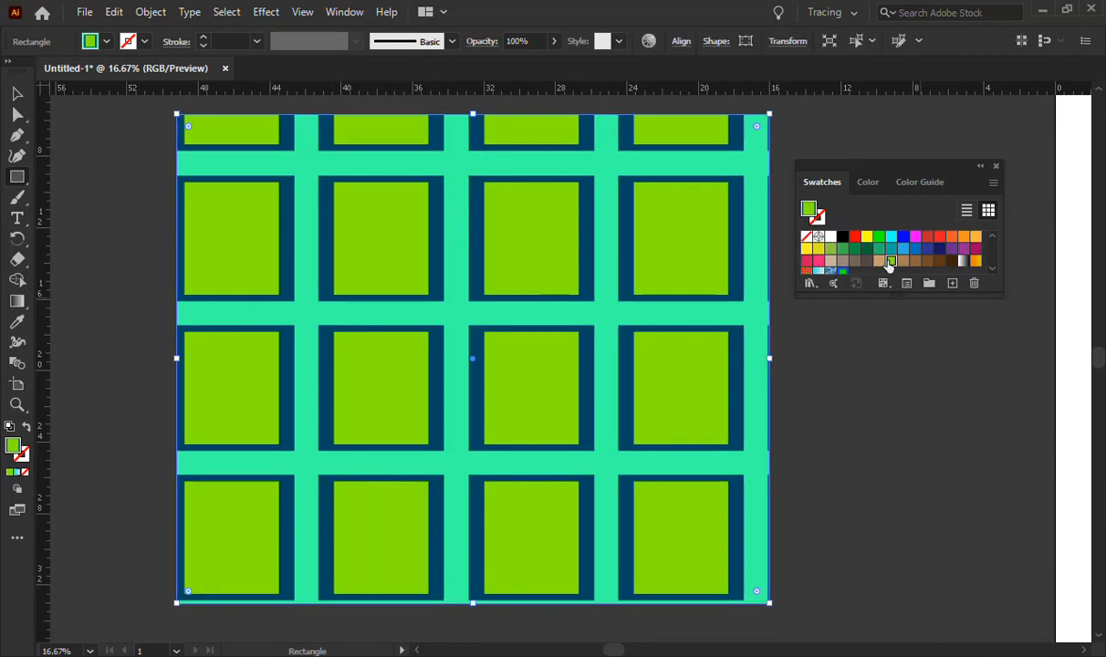
Enlarge the patterned rectangle to about 51 by 51 inches so that it shows more repeats of the squares
scroll(407, 227, down, 2)
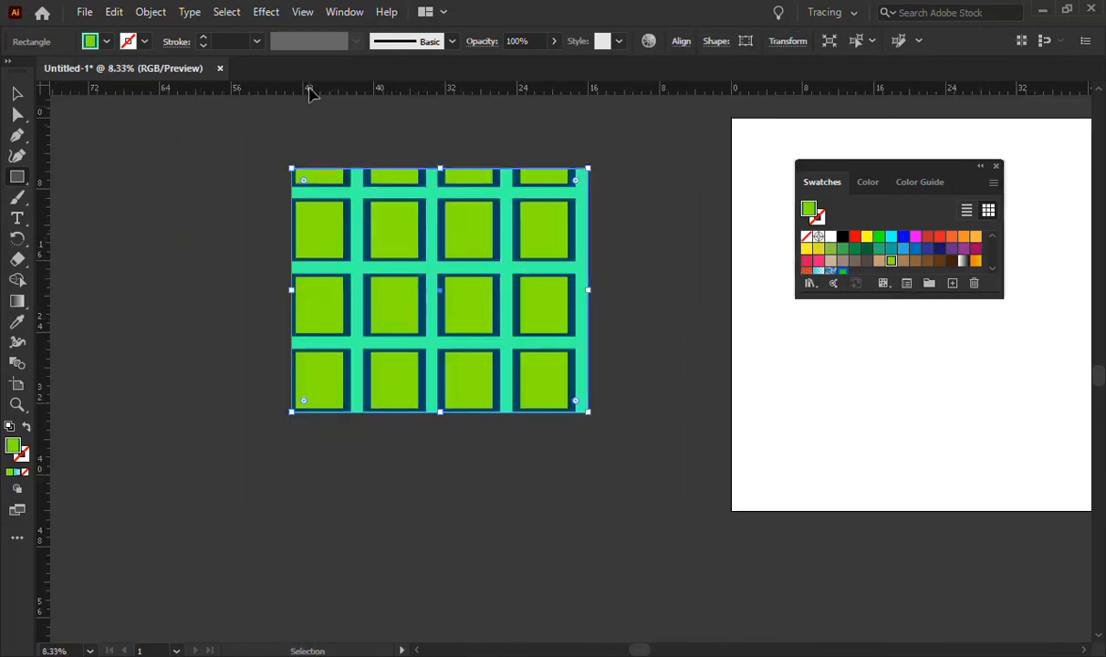
drag(290, 170, 132, 56)
drag(419, 238, 441, 324)
scroll(443, 322, down, 3)
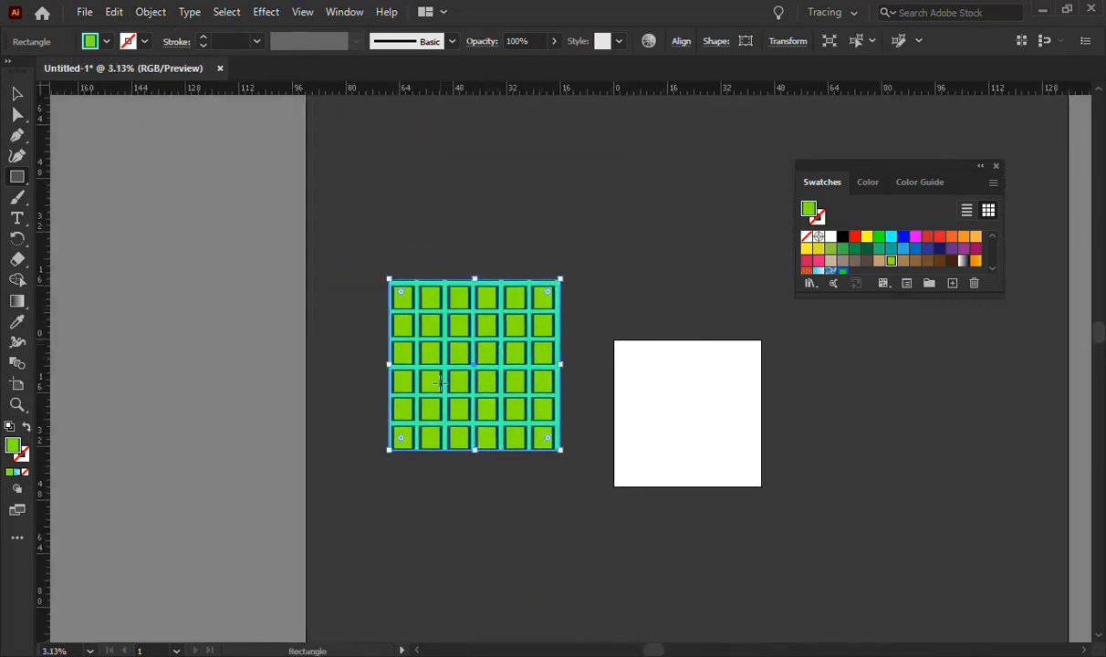
scroll(520, 326, up, 2)
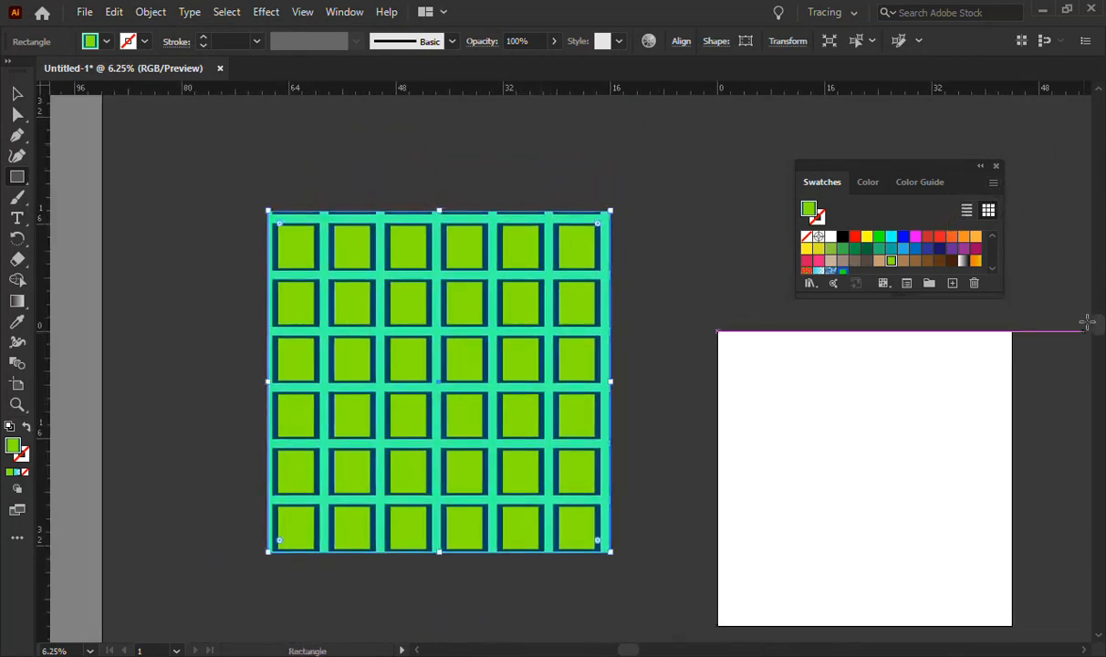
Edit the squares pattern swatch, set its tile type to Brick by Row, and apply the change
double_click(891, 262)
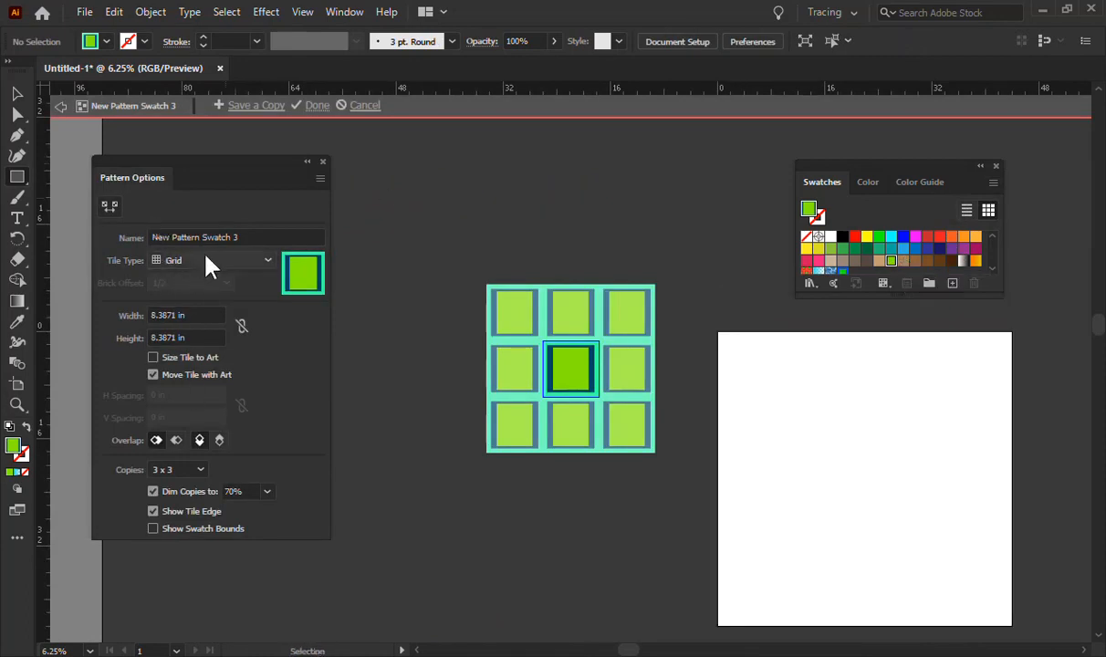
click(155, 261)
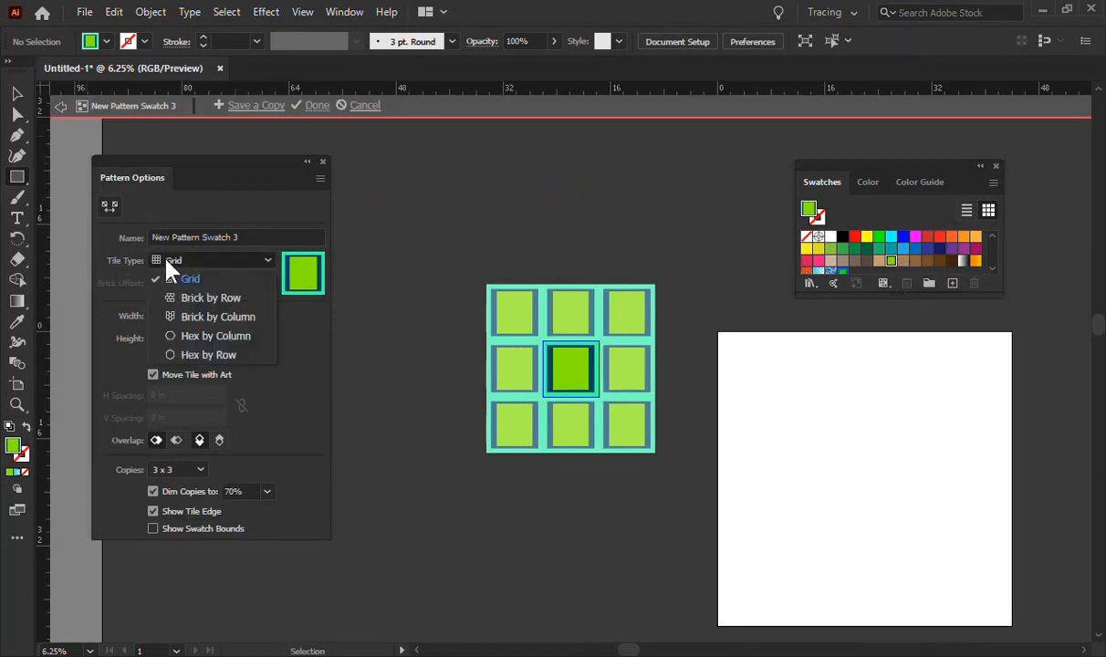
click(196, 301)
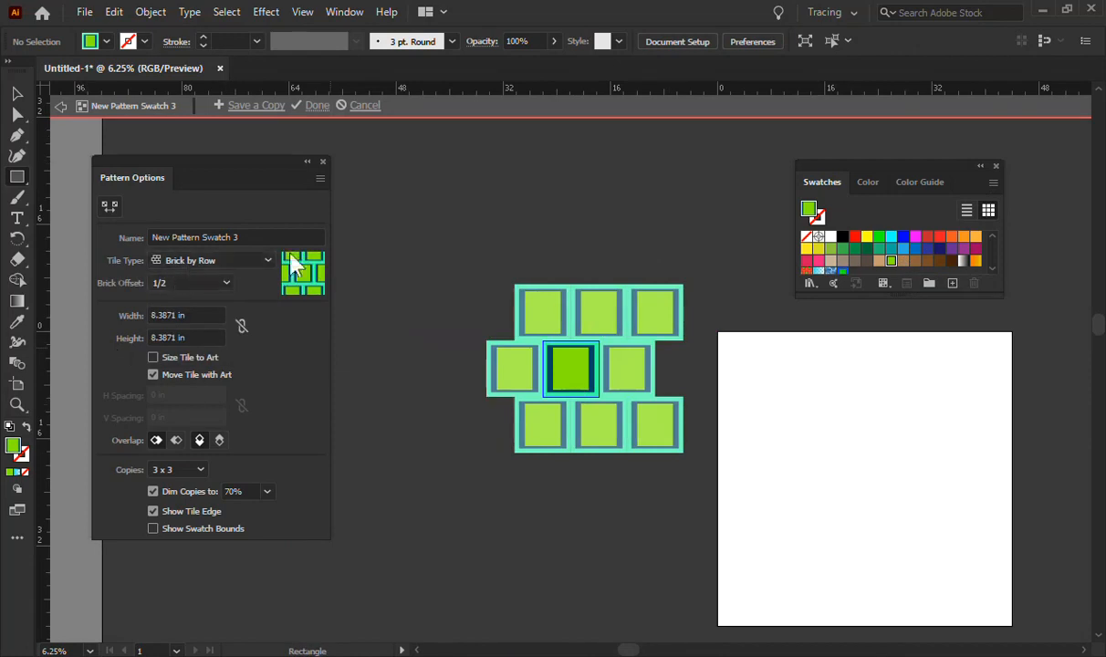
click(315, 106)
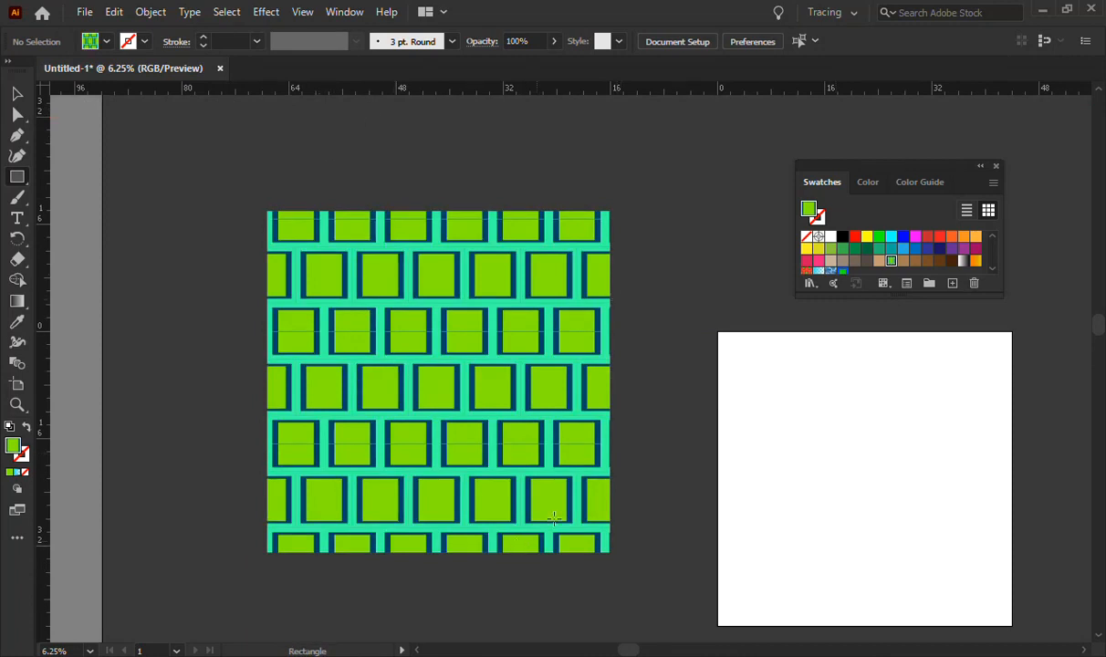
Reopen the squares pattern swatch for editing and set its tile type to Brick by Column
double_click(890, 262)
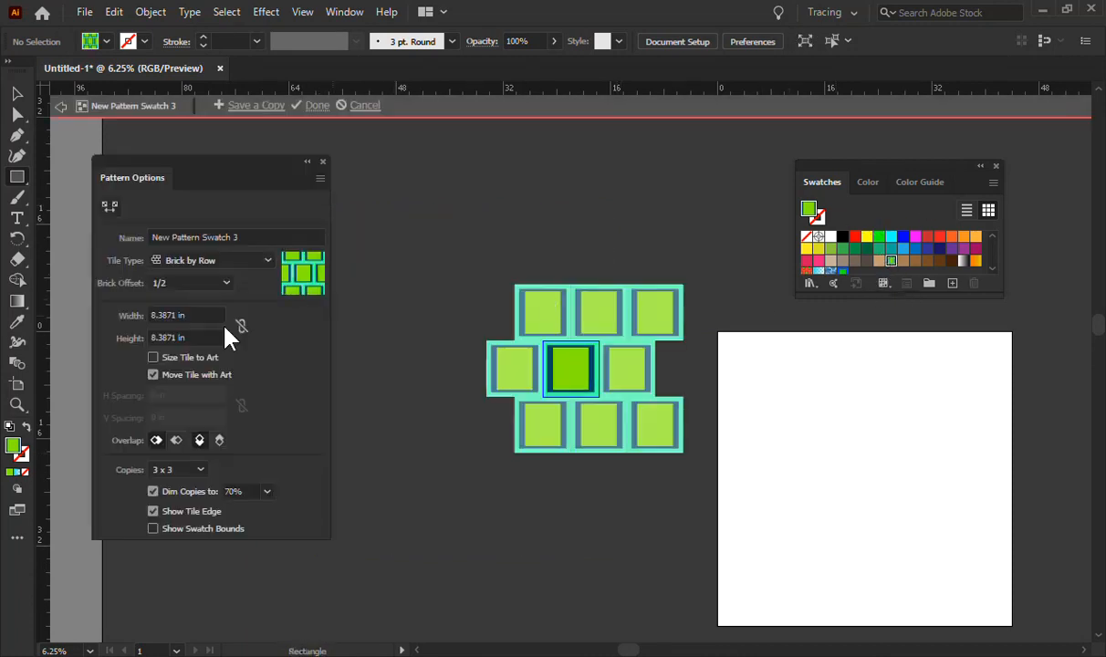
click(206, 260)
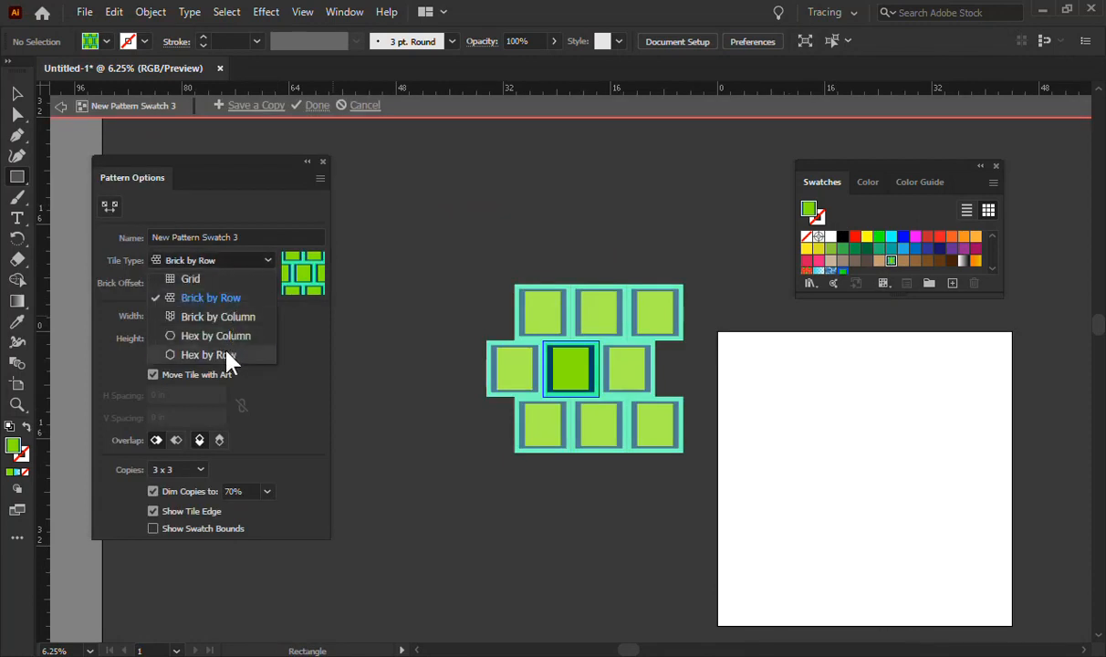
click(211, 316)
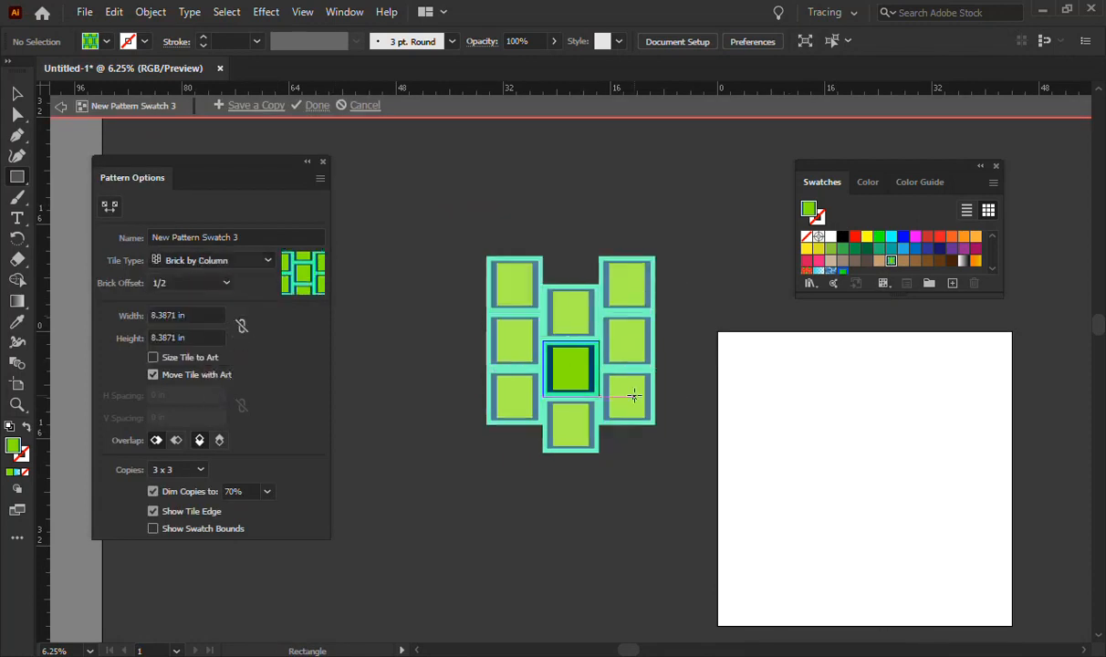
Try the Hex by Row tile type on the swatch, switch it to Hex by Column, and apply the edit
click(192, 262)
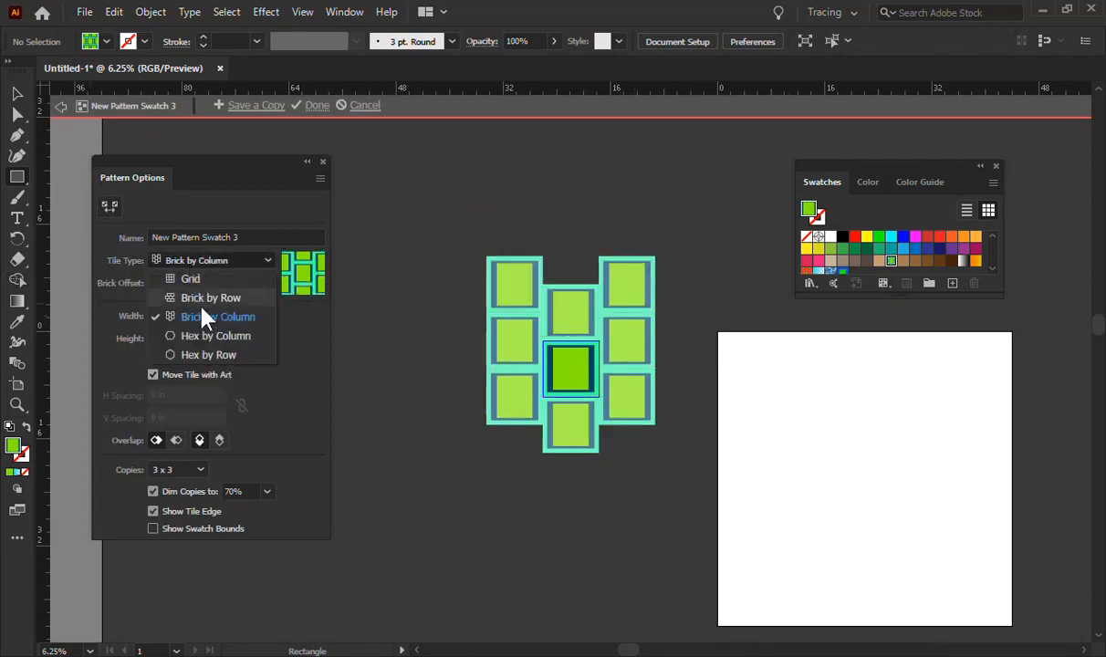
click(219, 358)
click(235, 261)
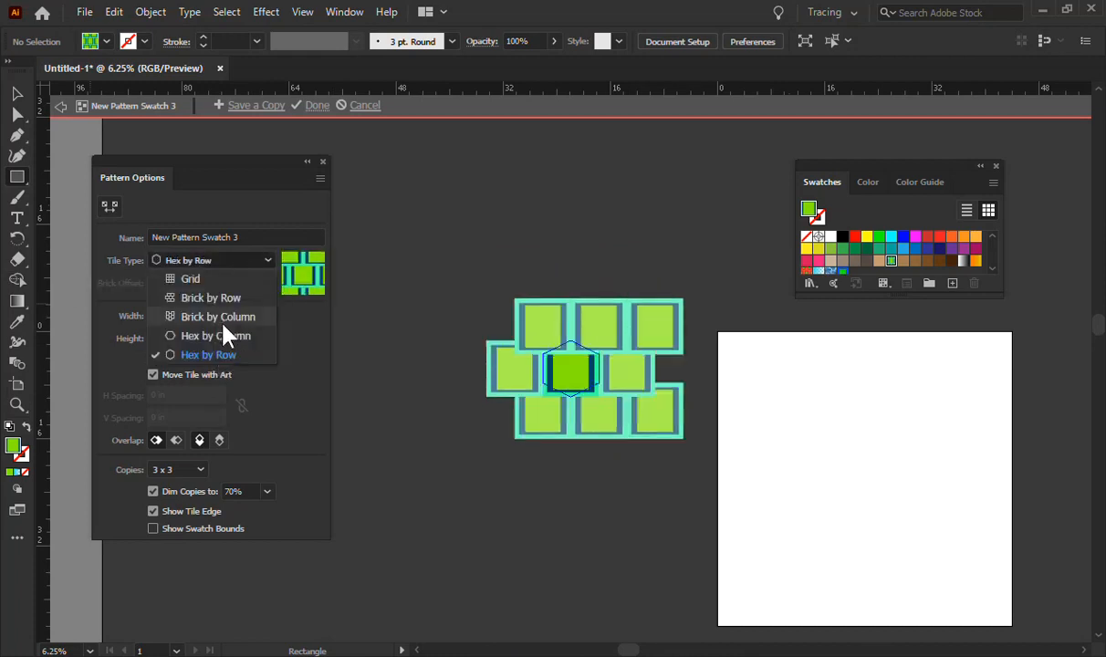
click(217, 337)
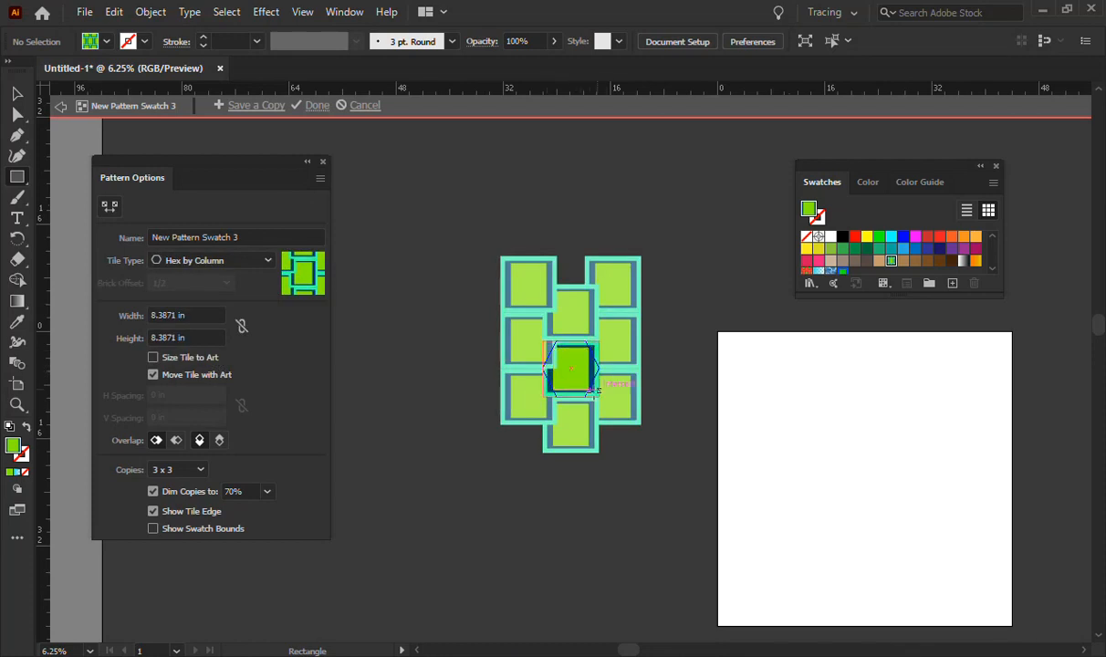
click(295, 102)
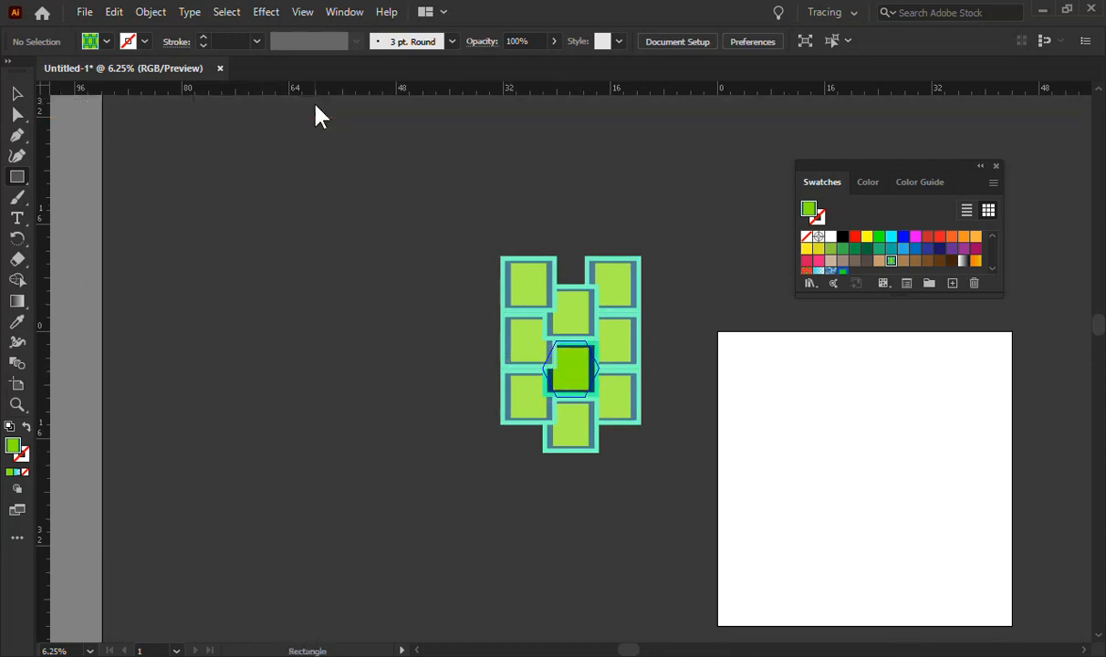
Undo the applied Hex by Column and Hex by Row tile changes and close the pattern options
key(ctrl+z)
key(ctrl+z)
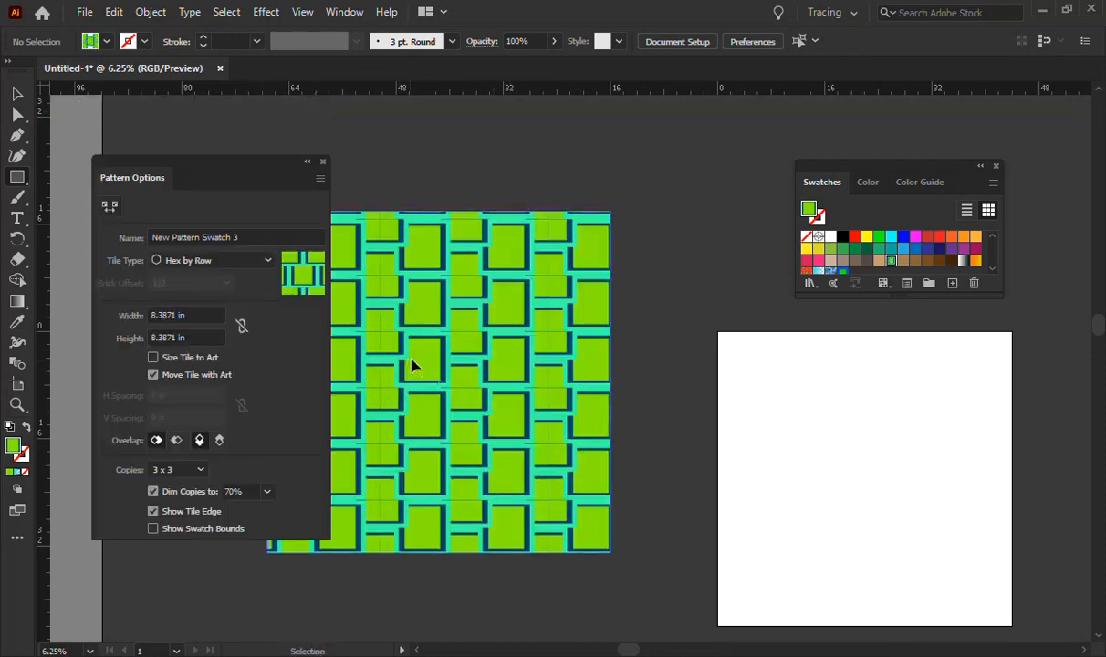
click(322, 160)
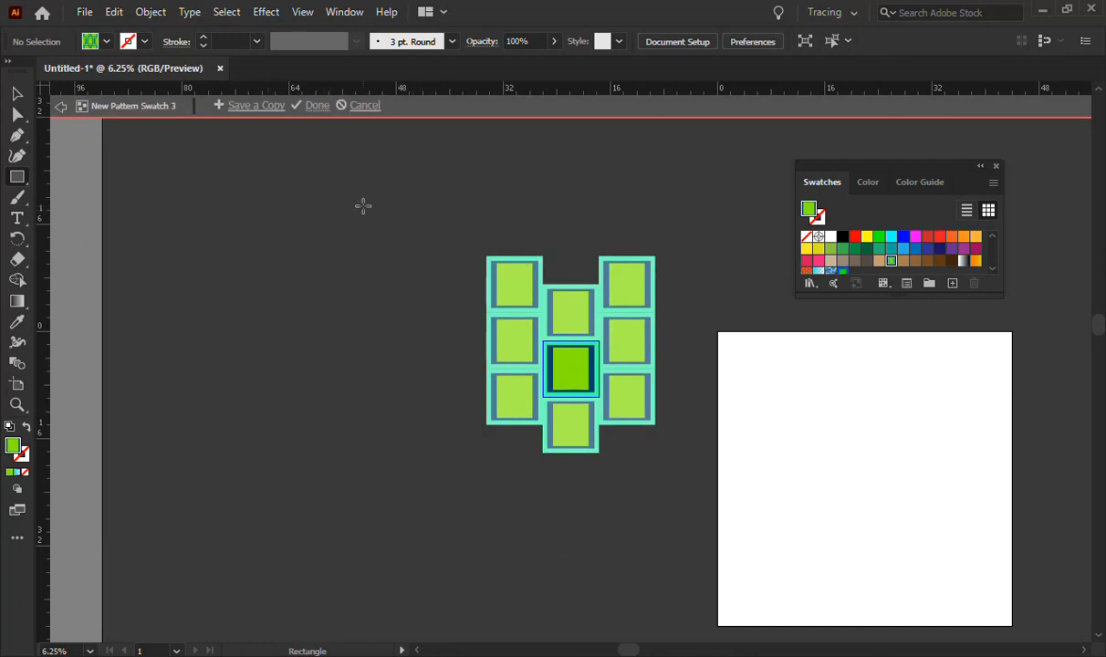
Finish editing the squares pattern and delete the rectangle filled with it
click(317, 105)
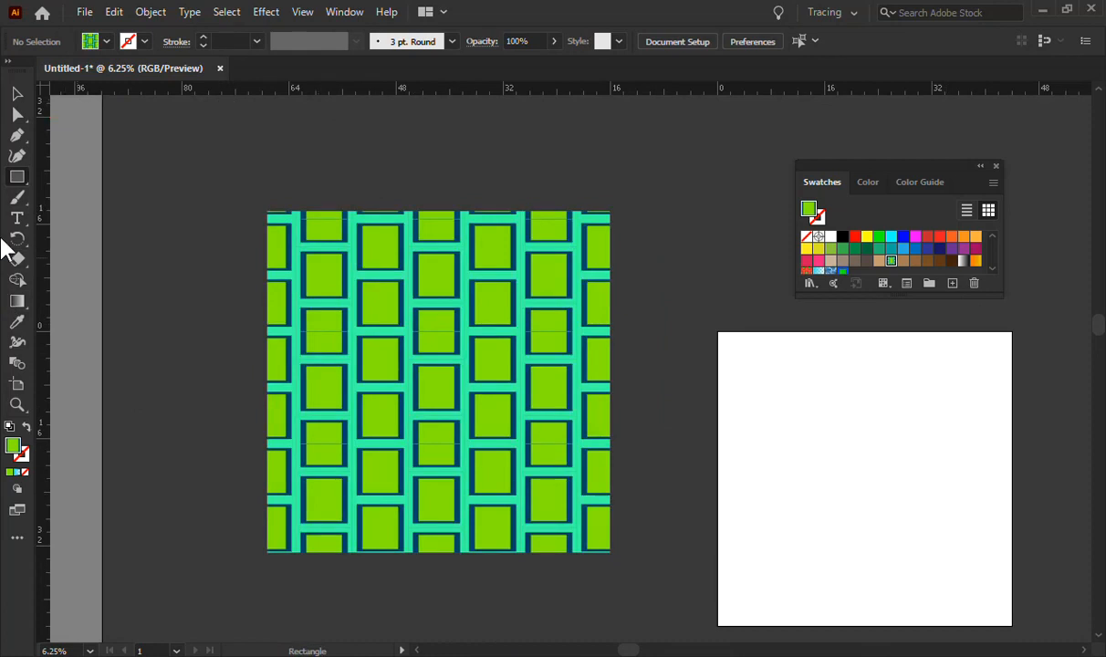
click(16, 115)
click(17, 93)
drag(210, 223, 612, 566)
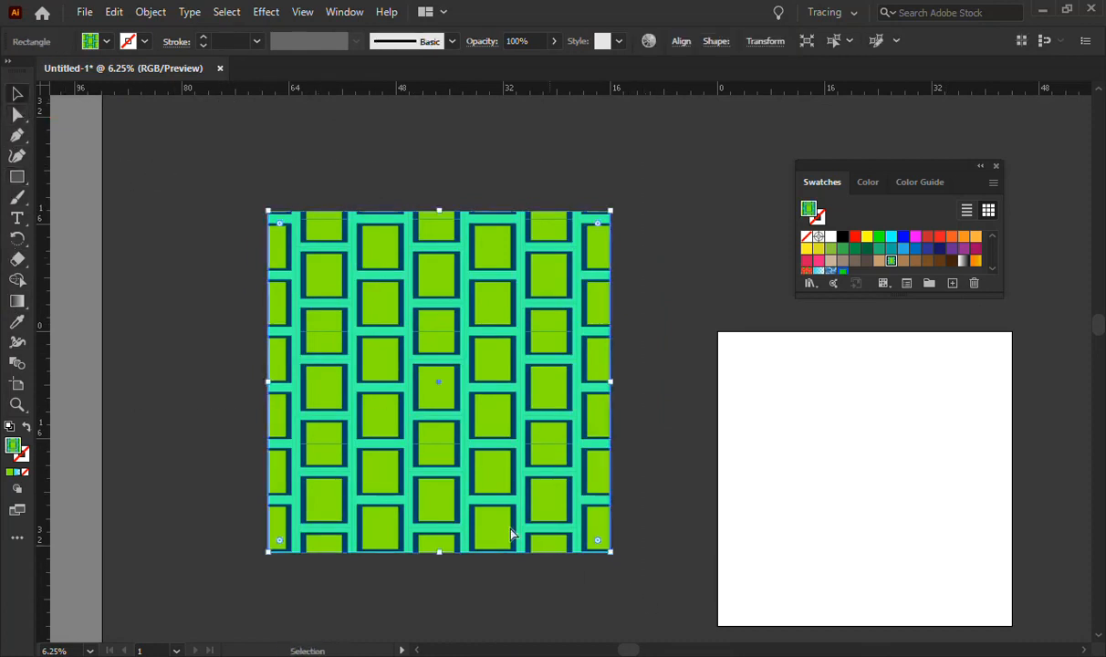
key(Delete)
Draw a hexagon about 17.5 in wide beside the artboard and fill it with bright green
drag(17, 177, 57, 218)
drag(359, 259, 380, 311)
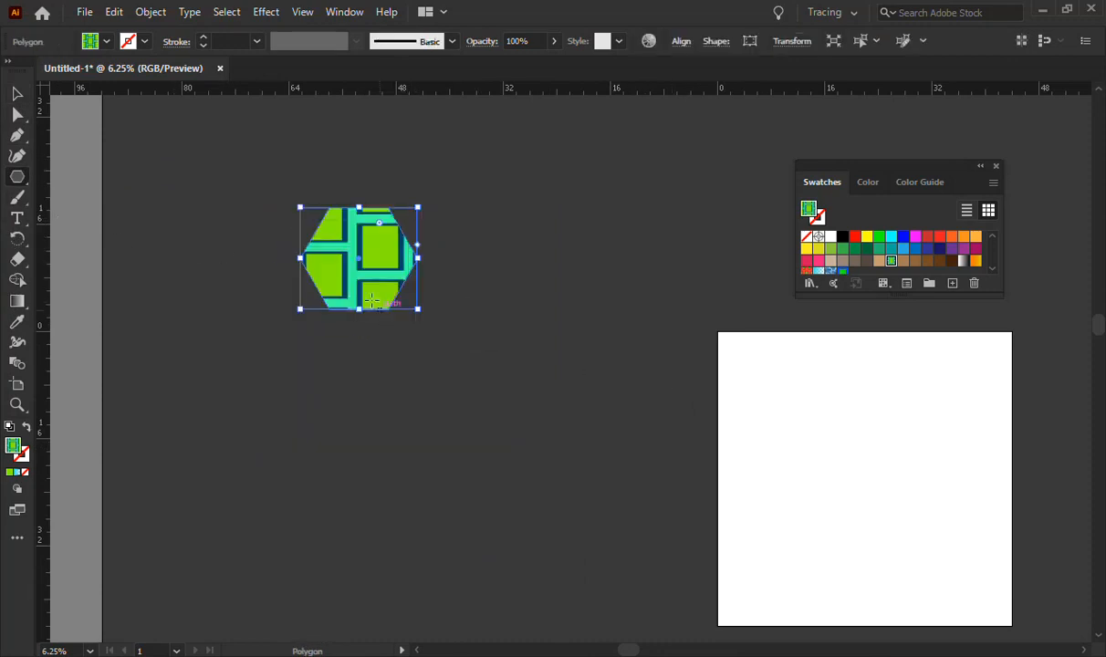
click(878, 236)
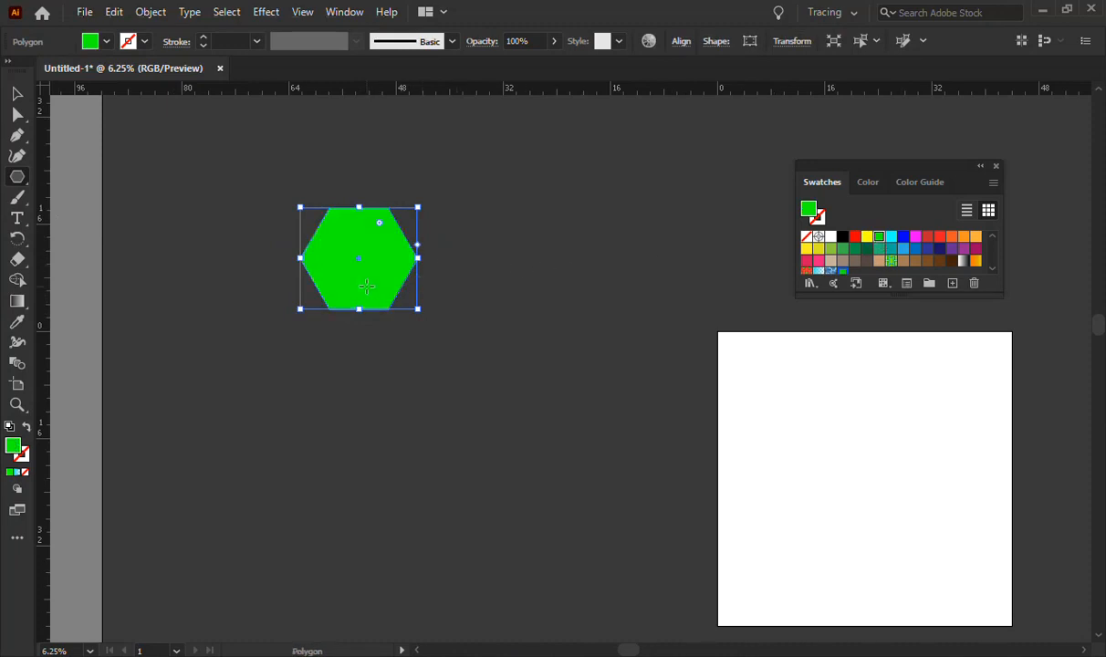
Add two progressively smaller hexagons over the green one, filling the medium one red and the smallest one yellow
key(v)
drag(367, 288, 447, 324)
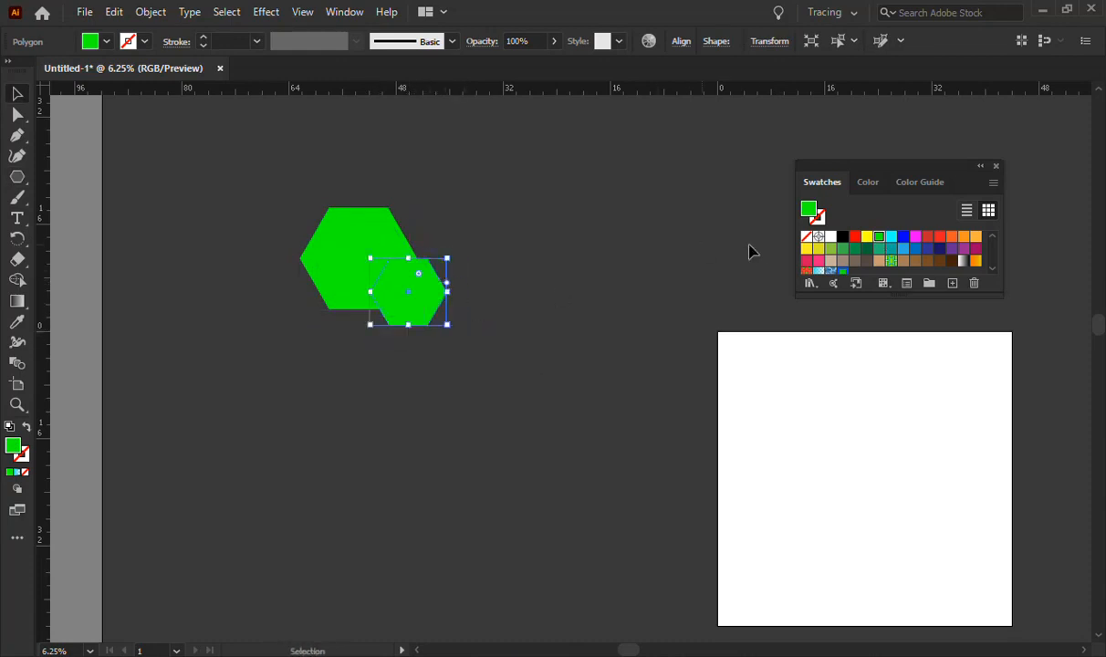
click(844, 260)
click(818, 248)
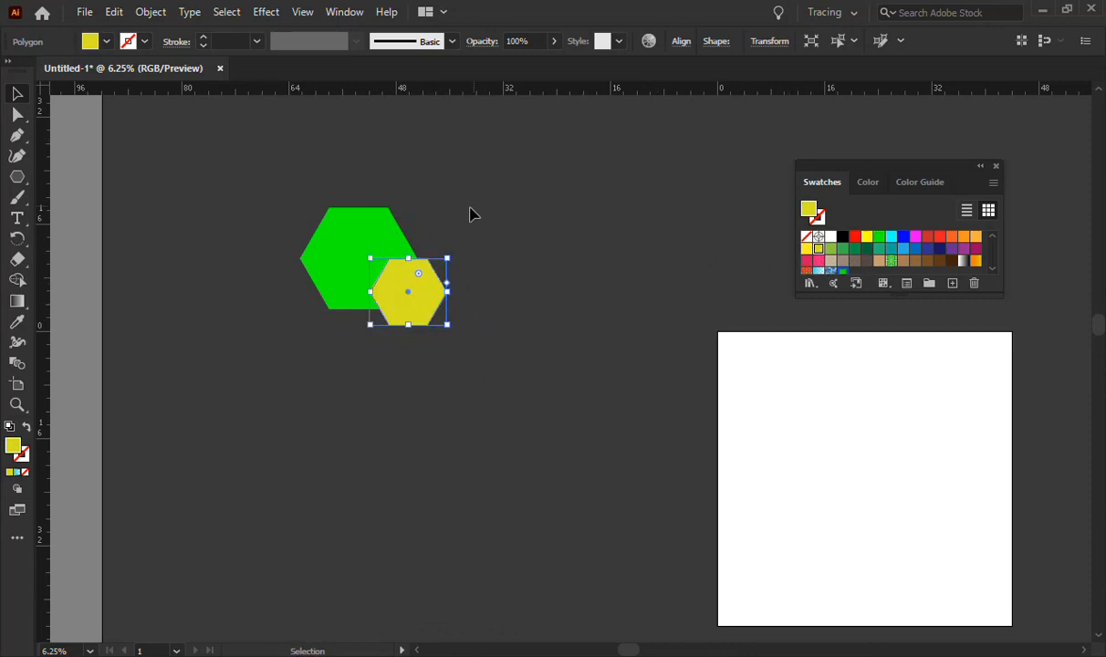
click(360, 264)
click(855, 237)
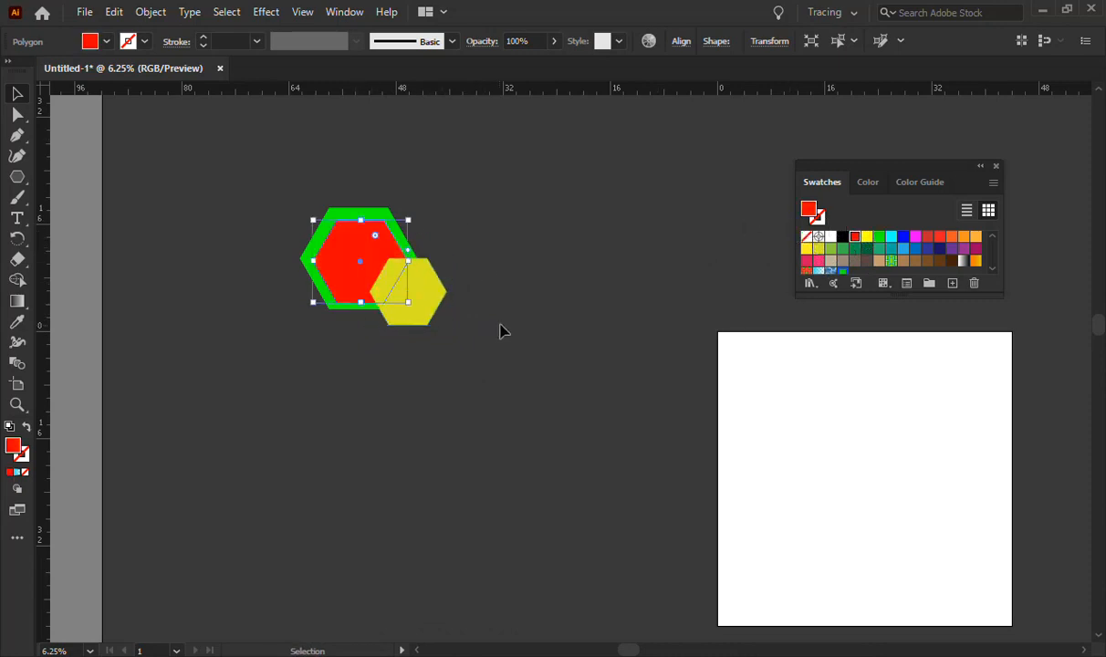
Align the three hexagons to one another by their horizontal and vertical centers
click(498, 328)
drag(302, 180, 445, 377)
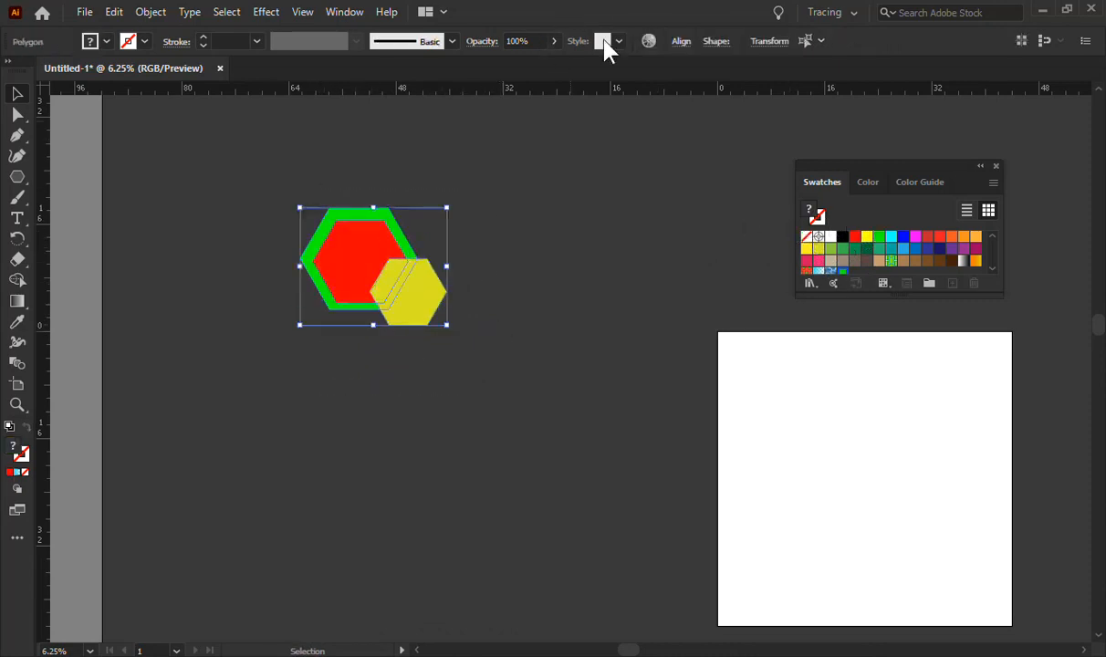
click(680, 42)
click(542, 93)
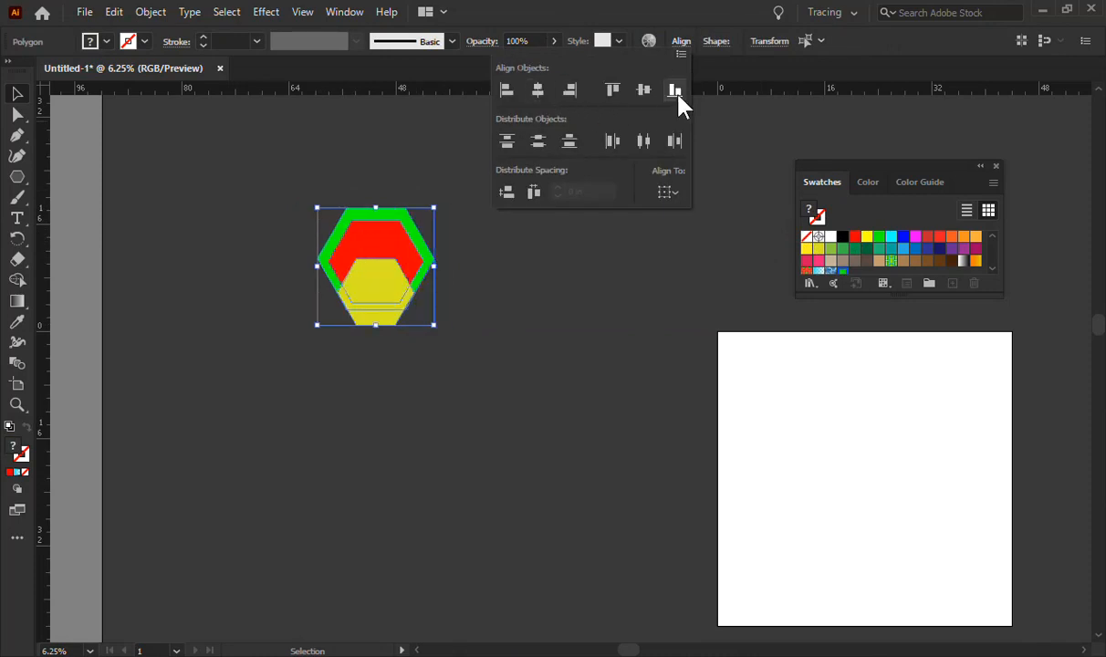
click(644, 93)
click(9, 96)
click(311, 180)
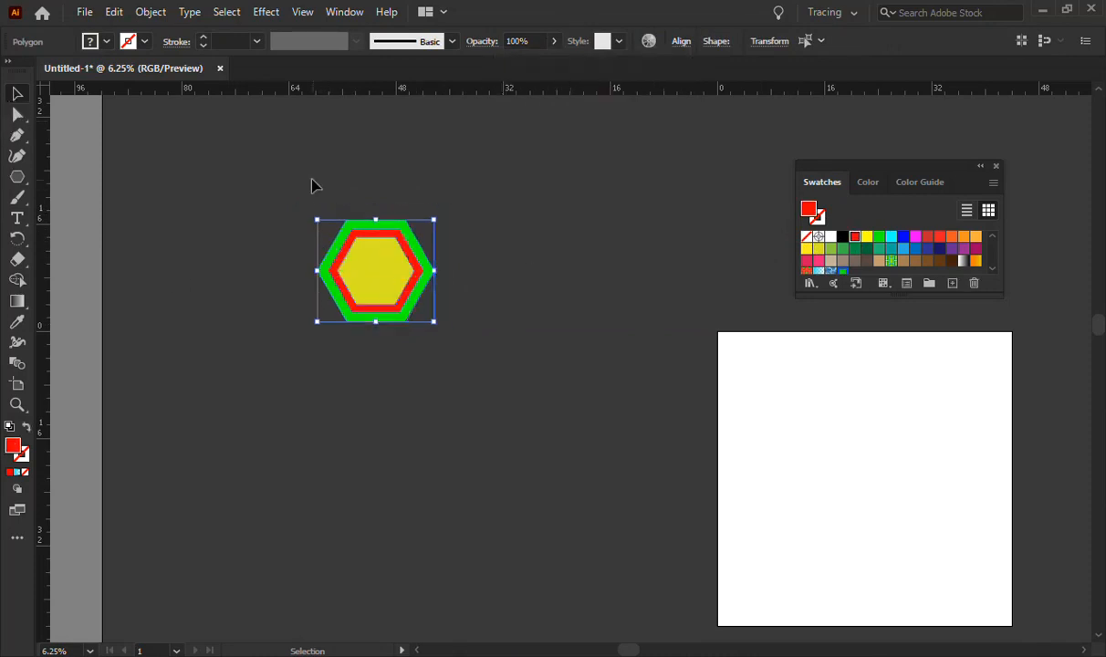
Save the nested hexagons as a new pattern swatch and delete the original artwork
drag(256, 199, 477, 383)
drag(363, 285, 881, 273)
click(576, 356)
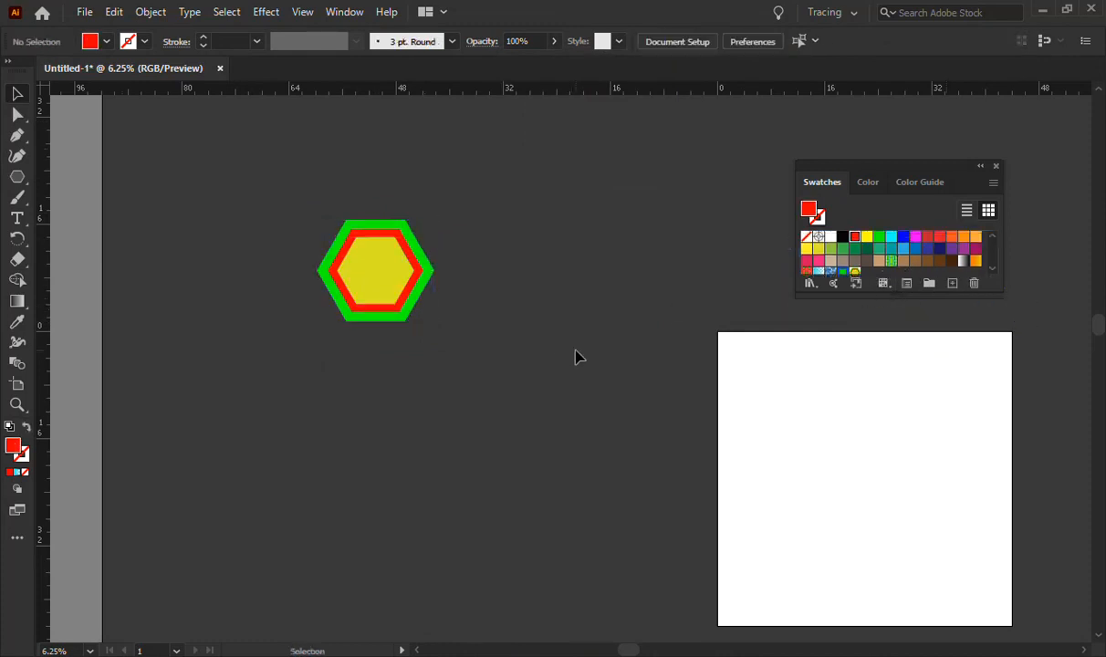
drag(212, 199, 441, 279)
key(a)
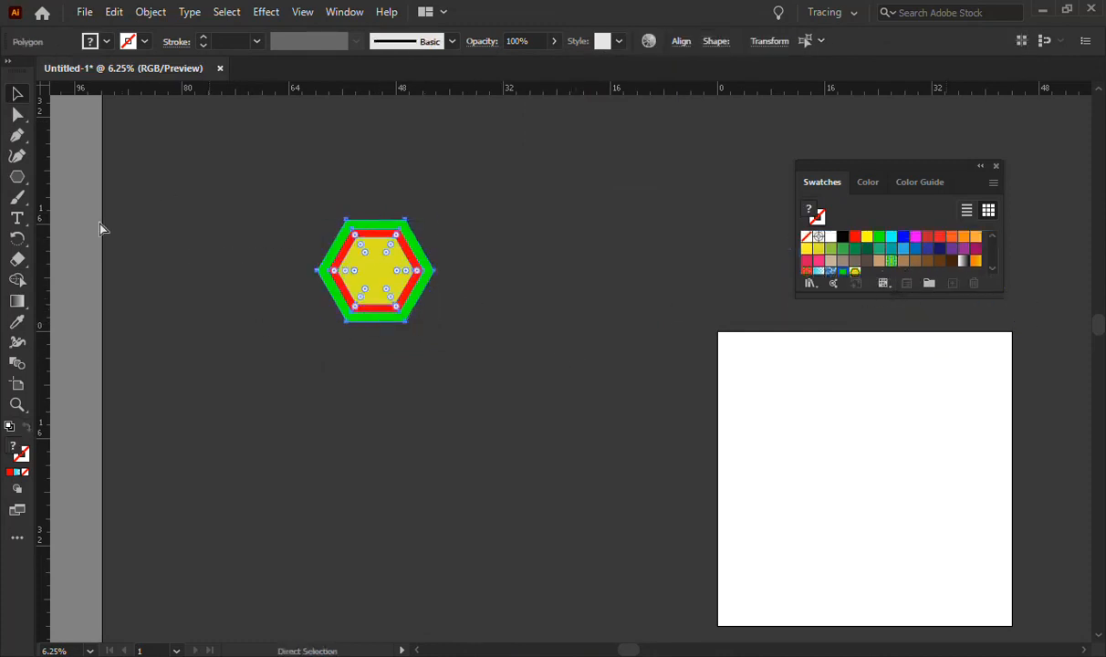
key(Delete)
Draw a large rectangle beside the artboard, fill it with the hexagon pattern, and move it farther from the artboard
click(17, 177)
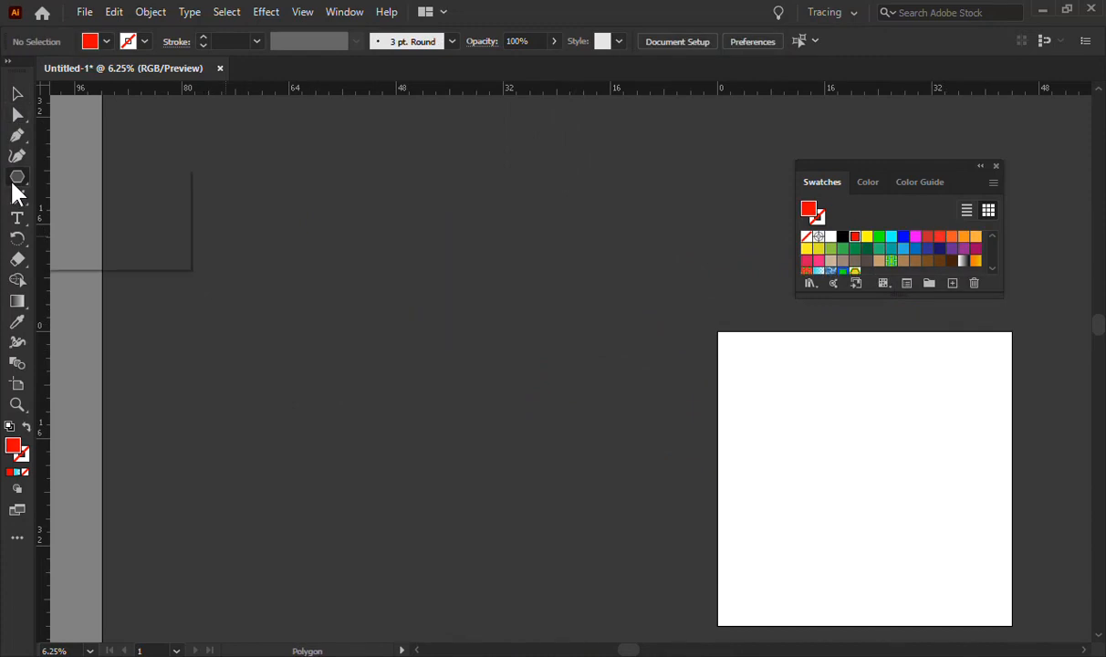
click(99, 238)
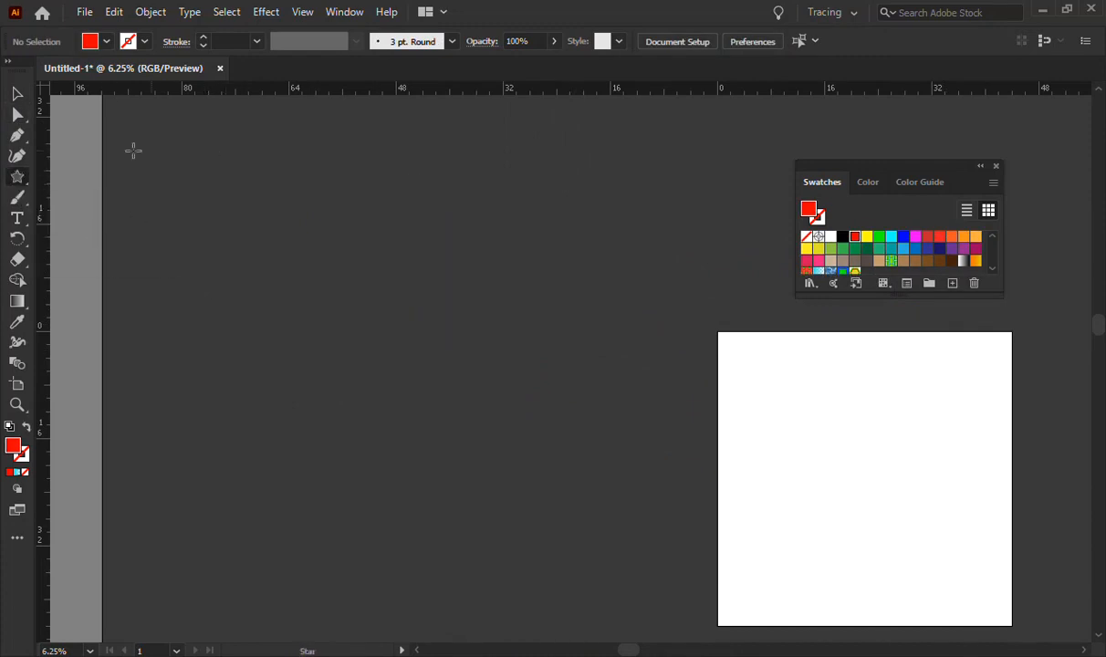
click(17, 177)
click(68, 175)
mouse_move(191, 180)
mouse_down()
mouse_move(671, 577)
mouse_move(709, 574)
mouse_up()
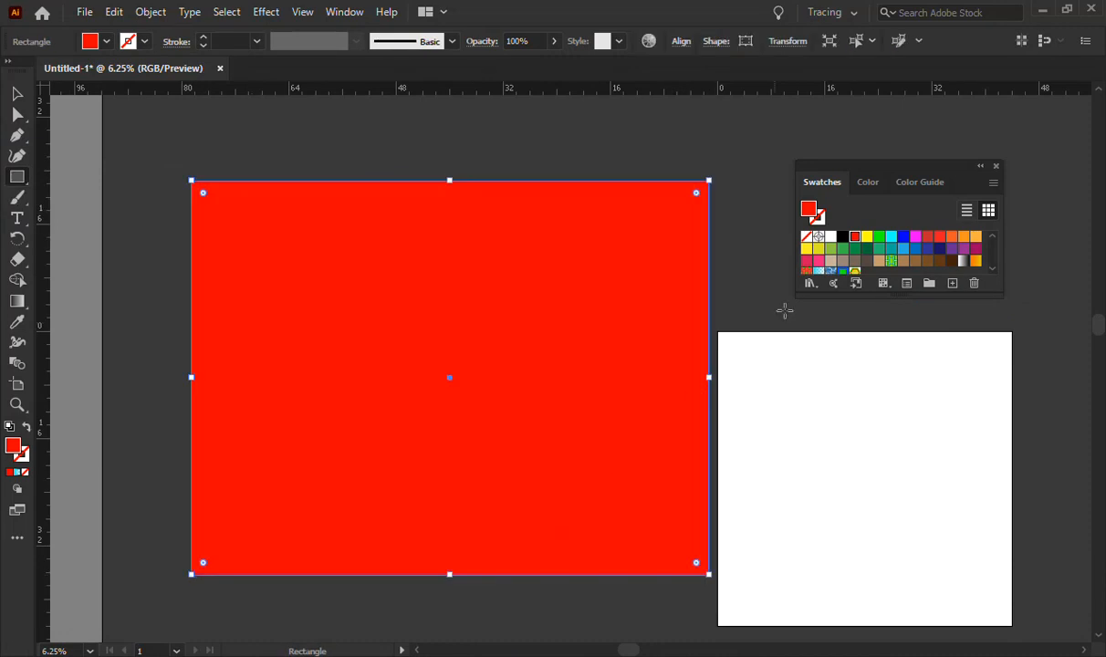
click(854, 274)
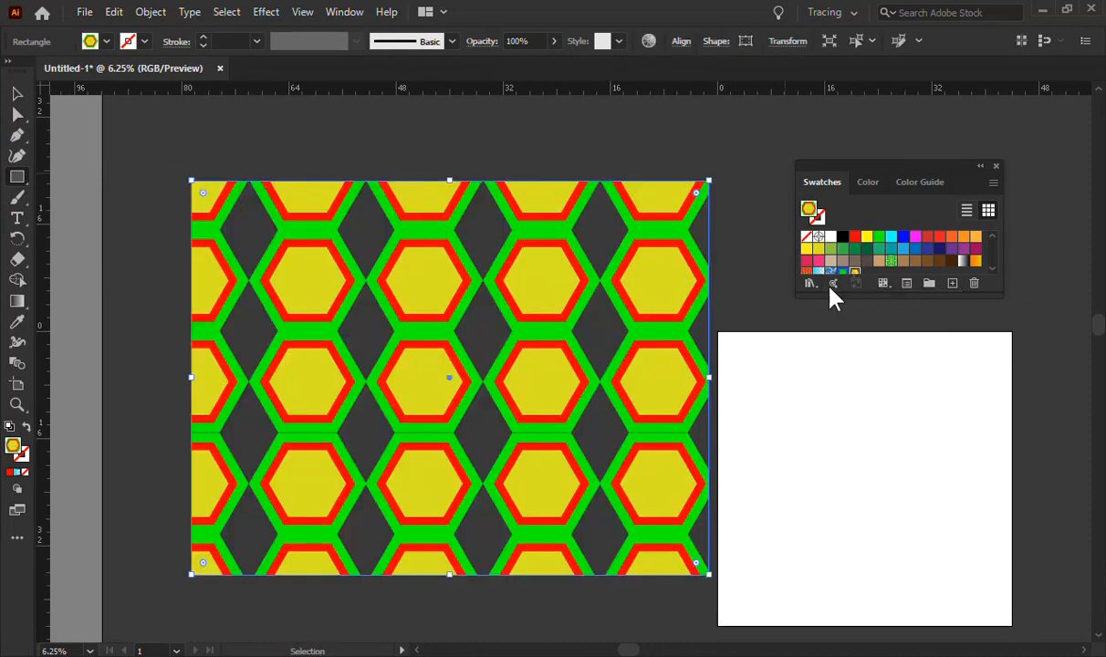
key(v)
drag(521, 382, 412, 376)
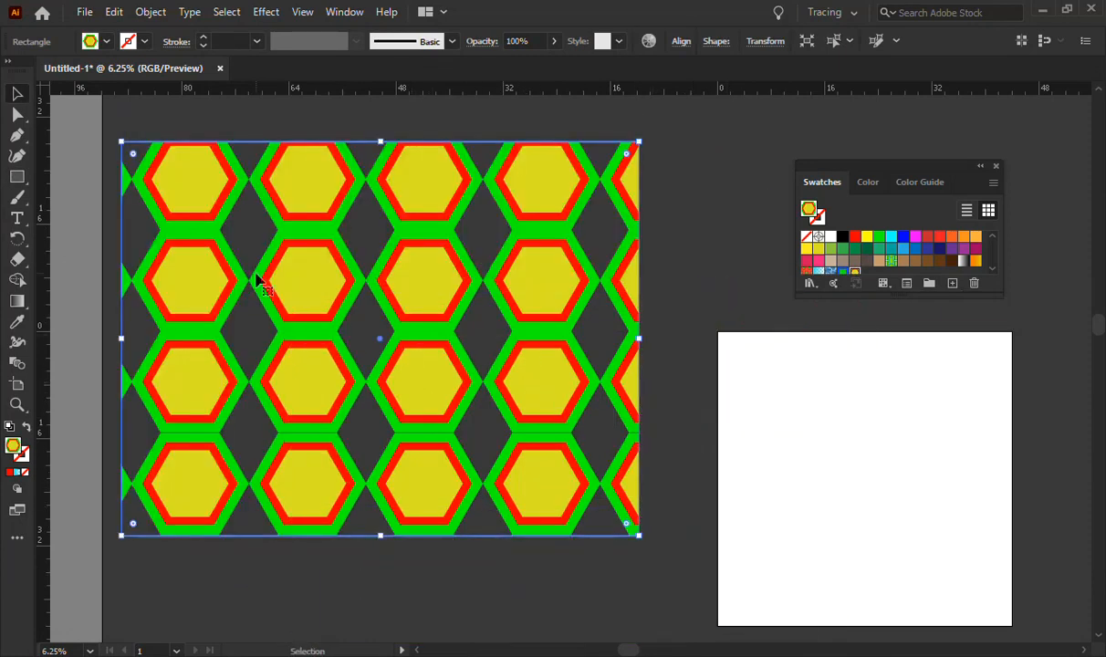
Open the hexagon pattern swatch for editing and try the Brick by Row and Brick by Column tile types
double_click(855, 273)
click(188, 262)
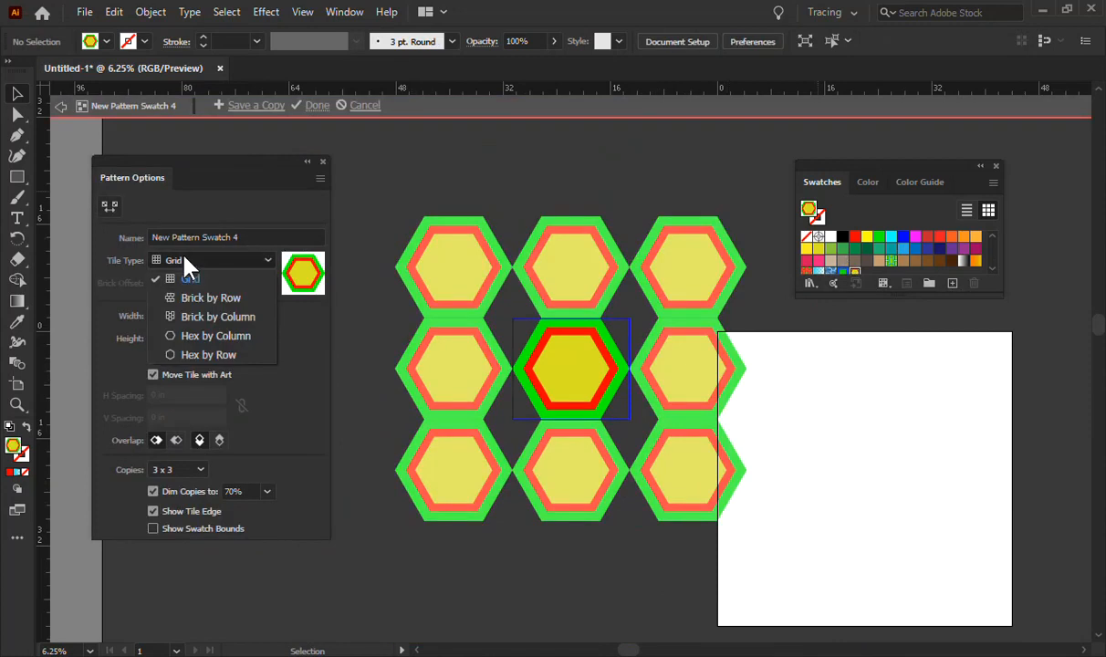
click(199, 297)
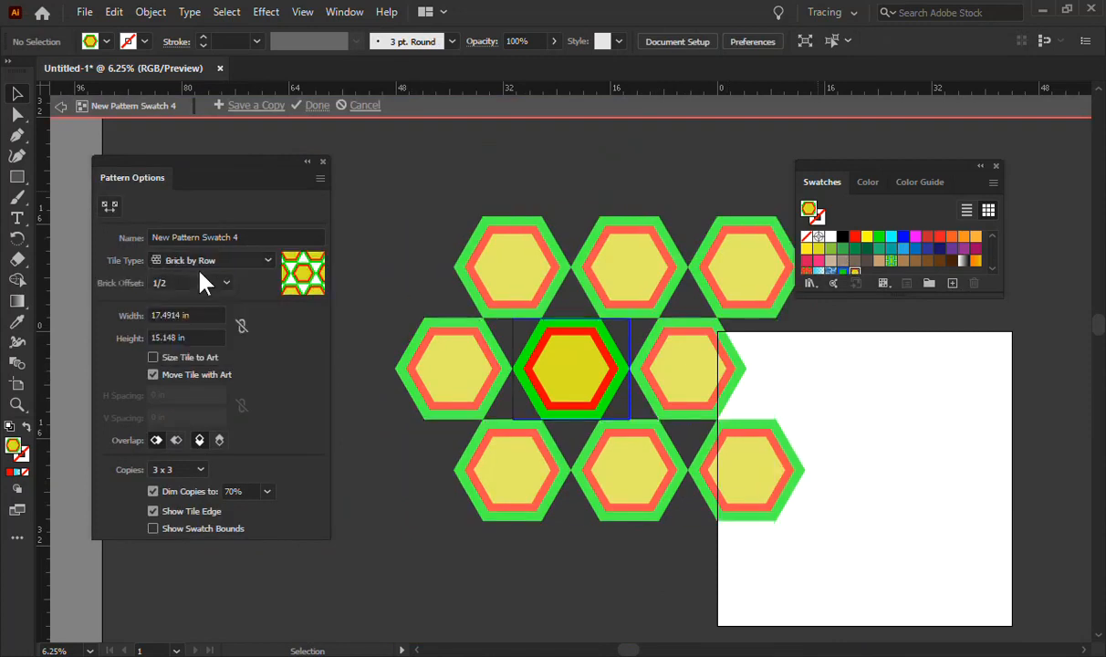
click(205, 264)
click(219, 316)
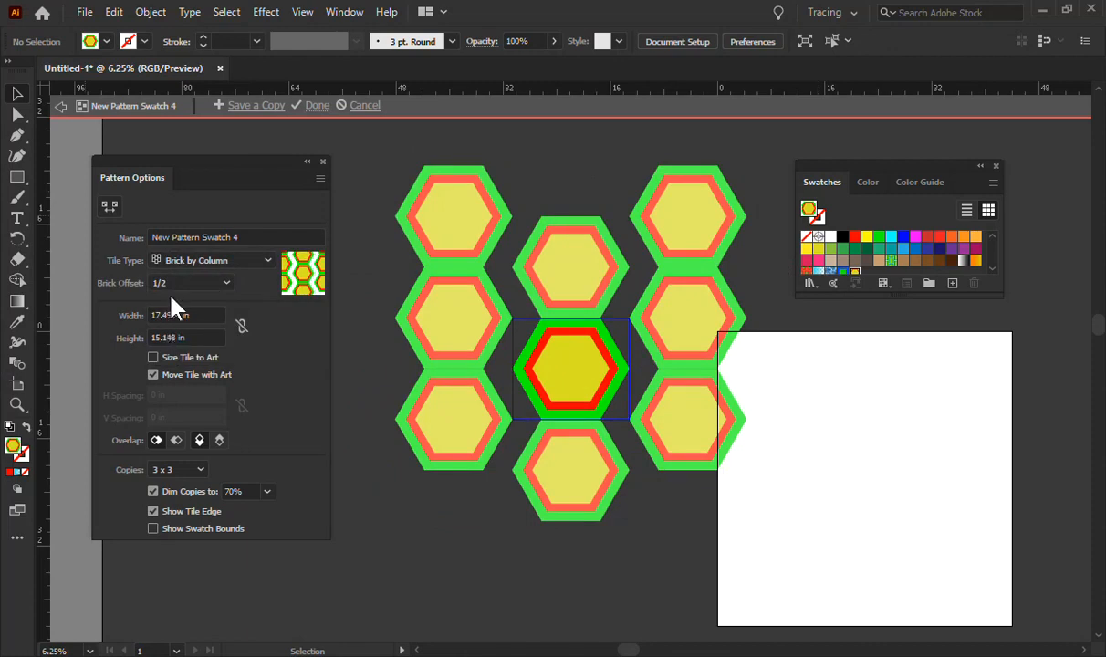
Set the hexagon pattern's tile type to Hex by Column and apply the edit
click(191, 278)
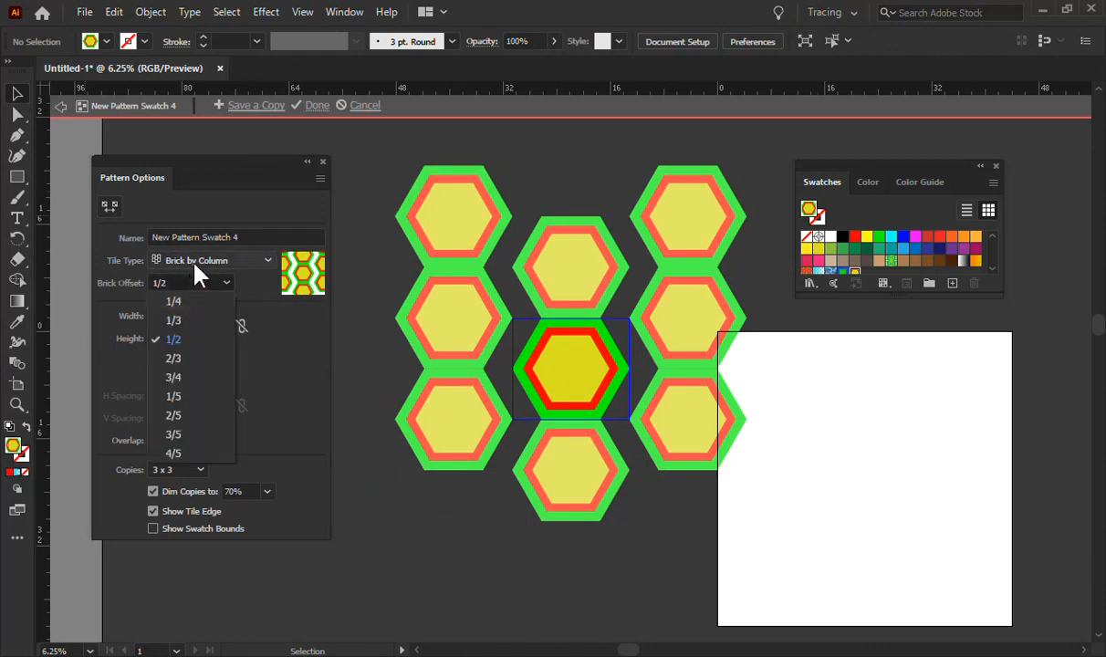
click(195, 272)
click(196, 264)
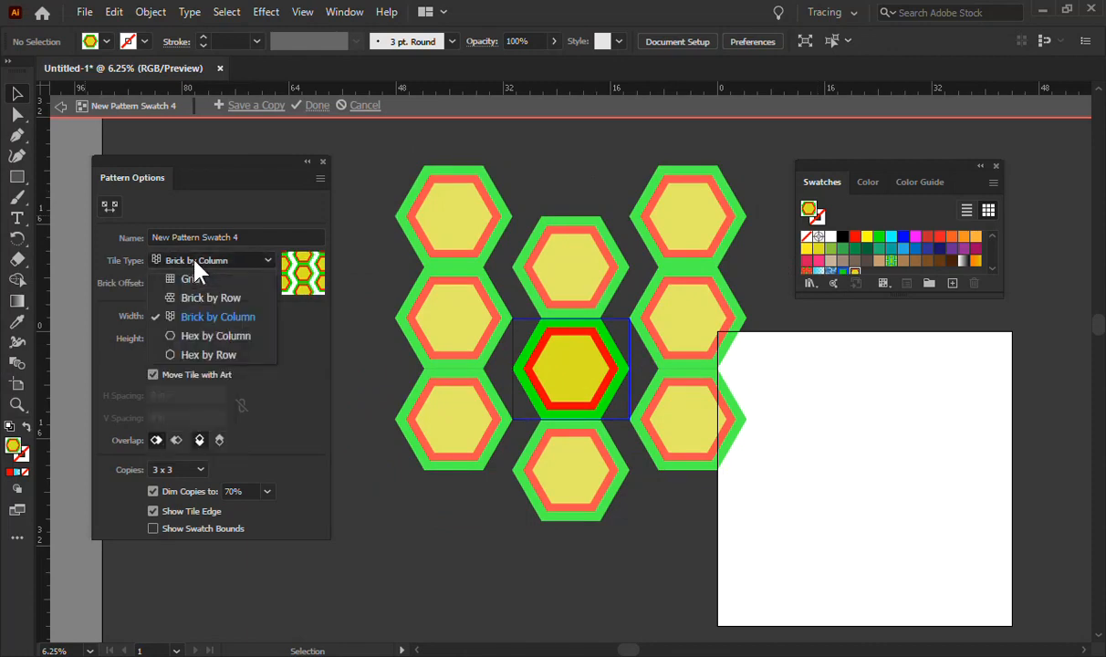
click(203, 334)
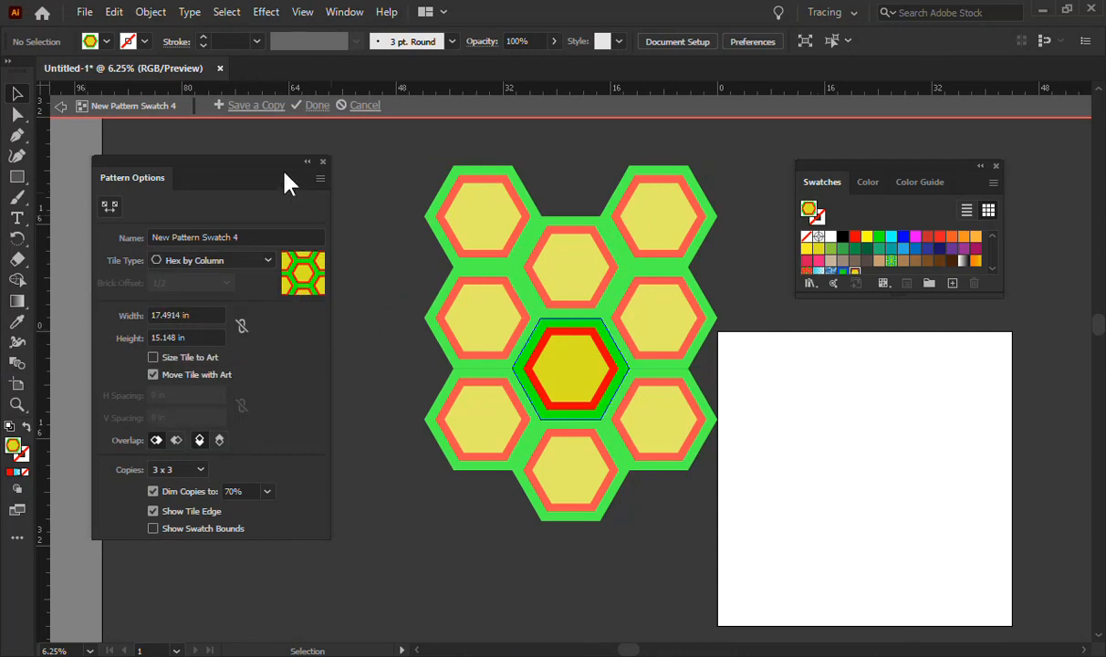
click(310, 105)
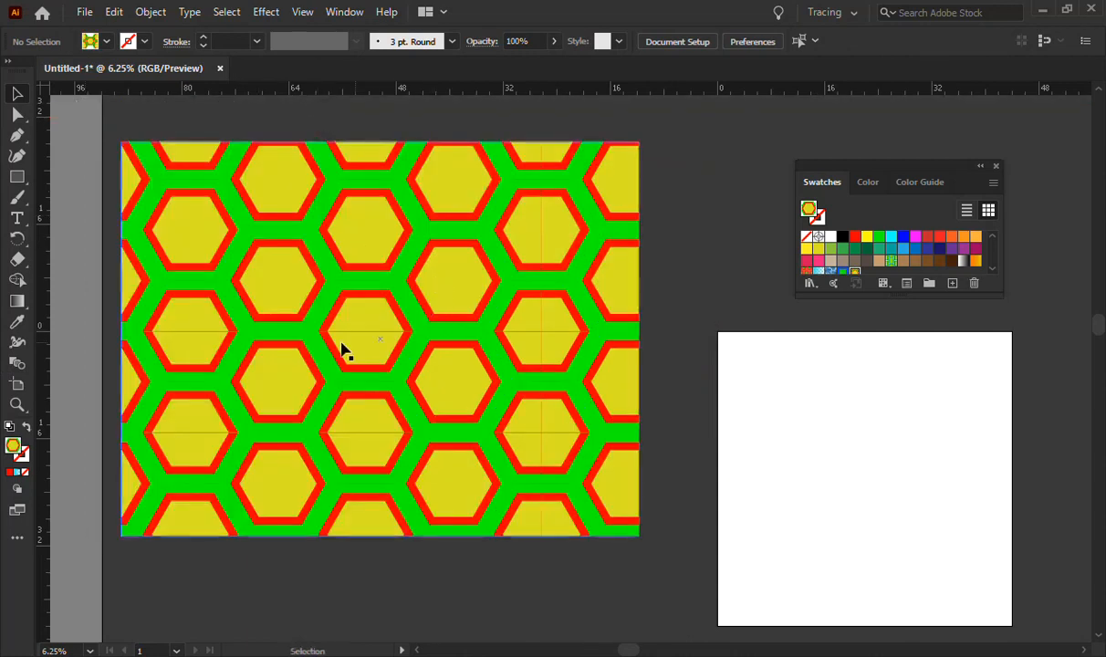
Enlarge the hexagon-patterned rectangle until it extends past the artboard, undoing any further enlargement
key(ctrl+minus)
drag(341, 338, 662, 544)
key(ctrl+z)
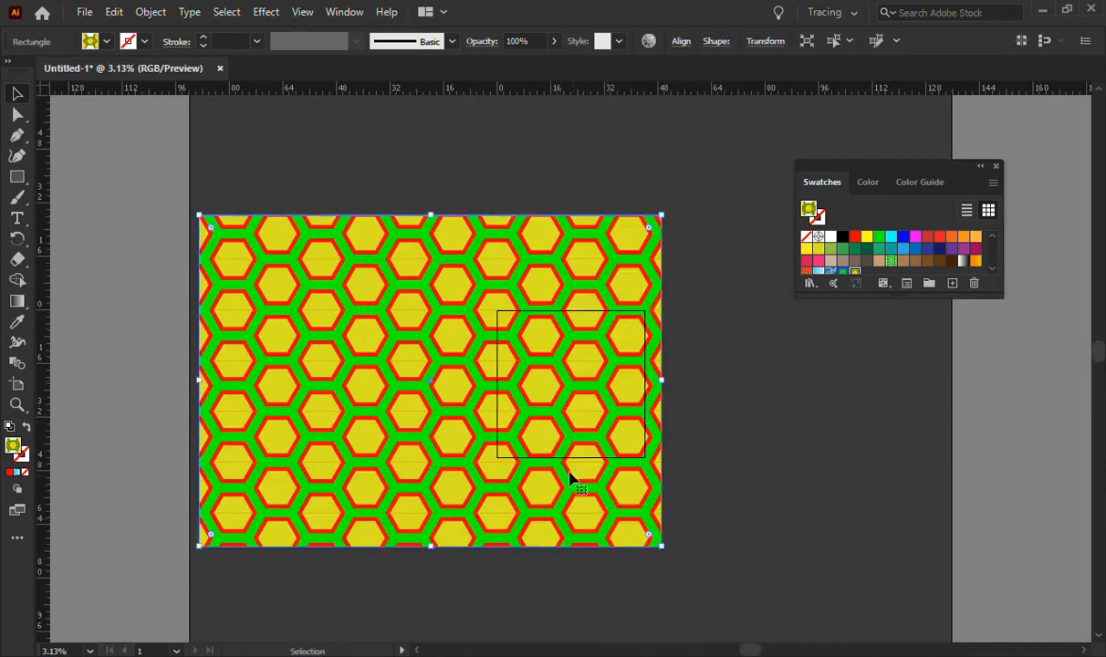
drag(662, 547, 894, 649)
key(ctrl+z)
Reopen the hexagon pattern swatch, set its tile type to Hex by Row, and apply the edit
double_click(854, 272)
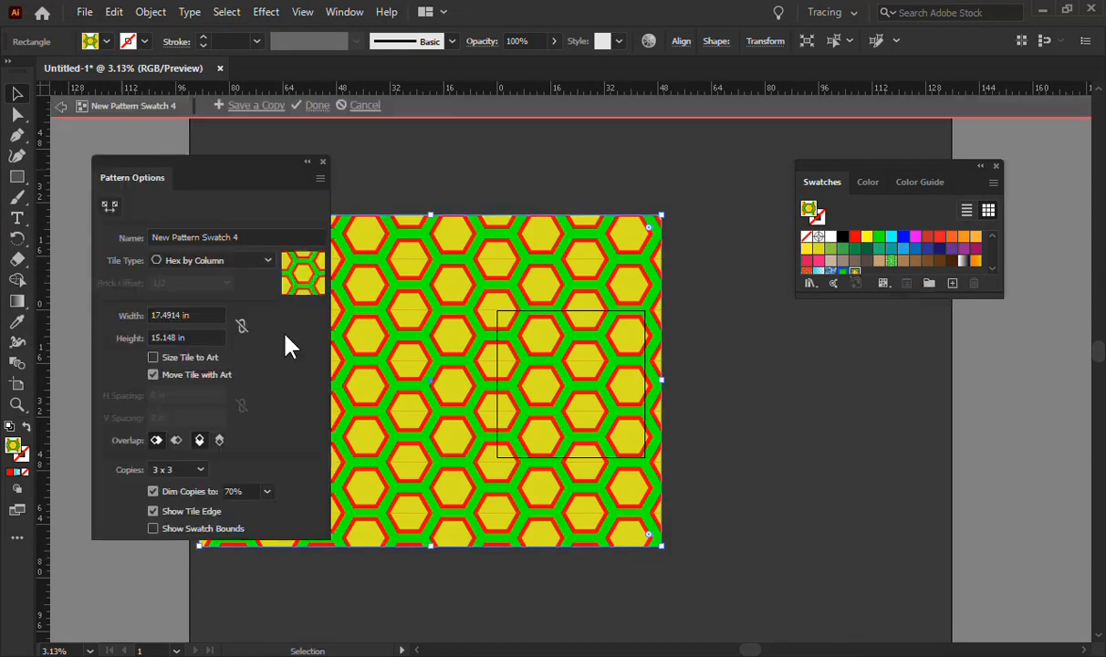
click(174, 259)
click(197, 356)
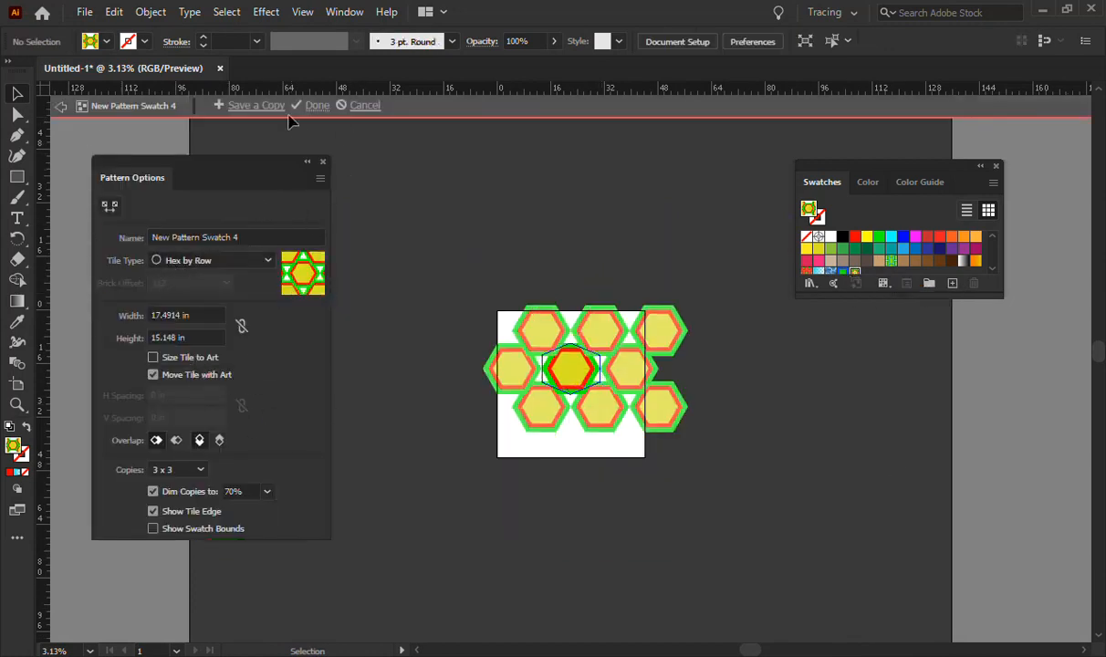
click(317, 106)
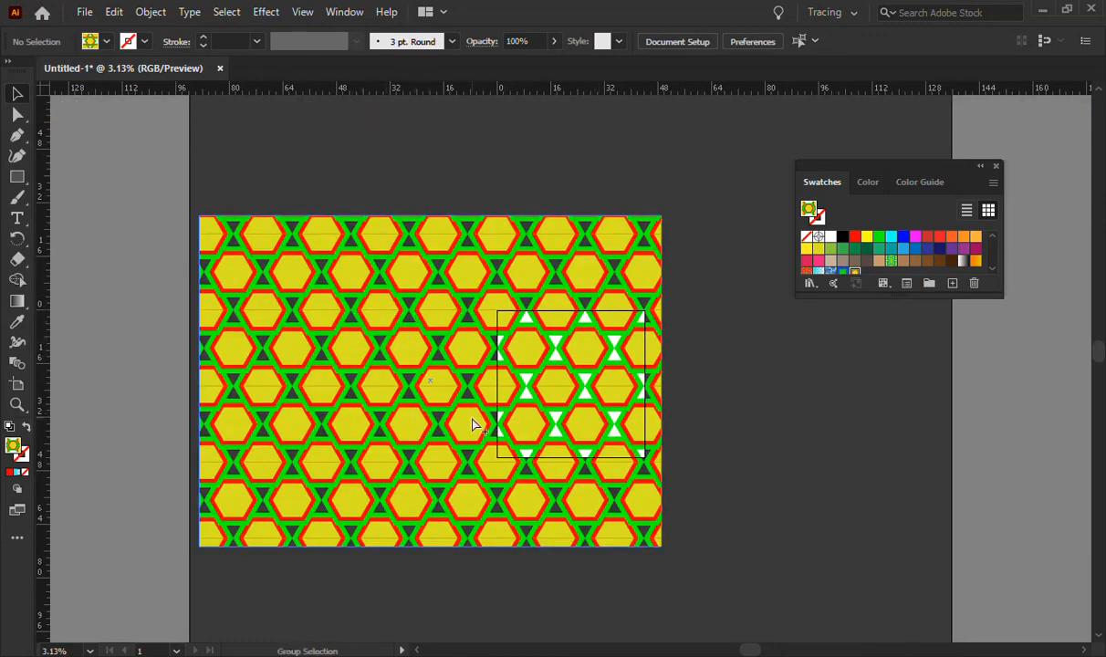
scroll(463, 429, up, 1)
scroll(465, 421, down, 1)
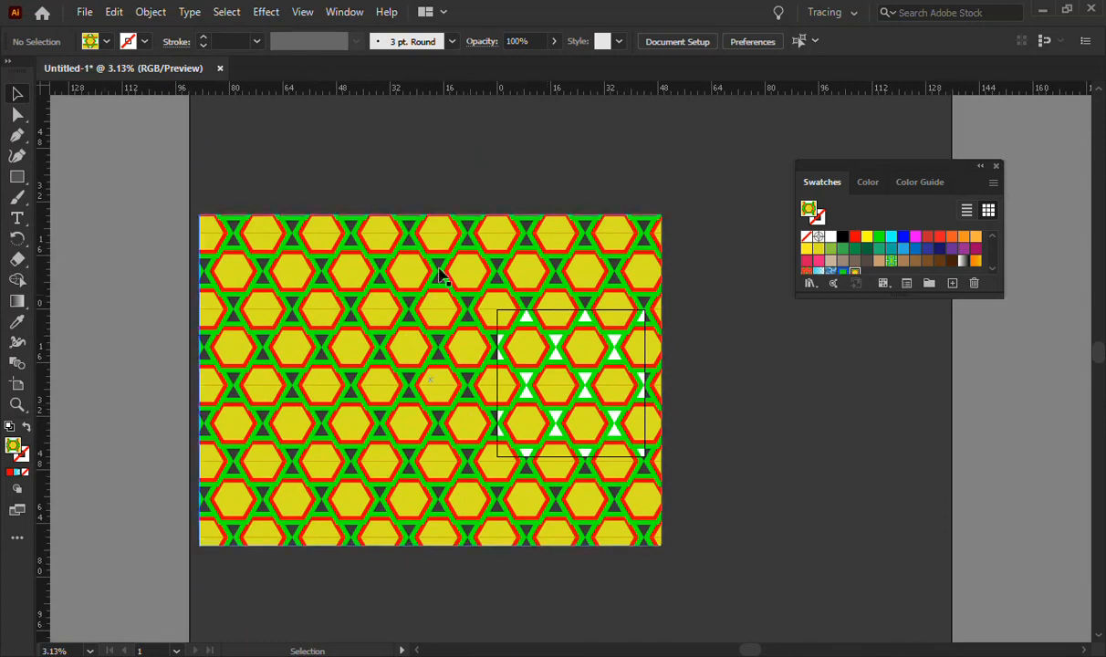
Delete the large rectangle filled with the hexagon pattern
click(628, 509)
key(a)
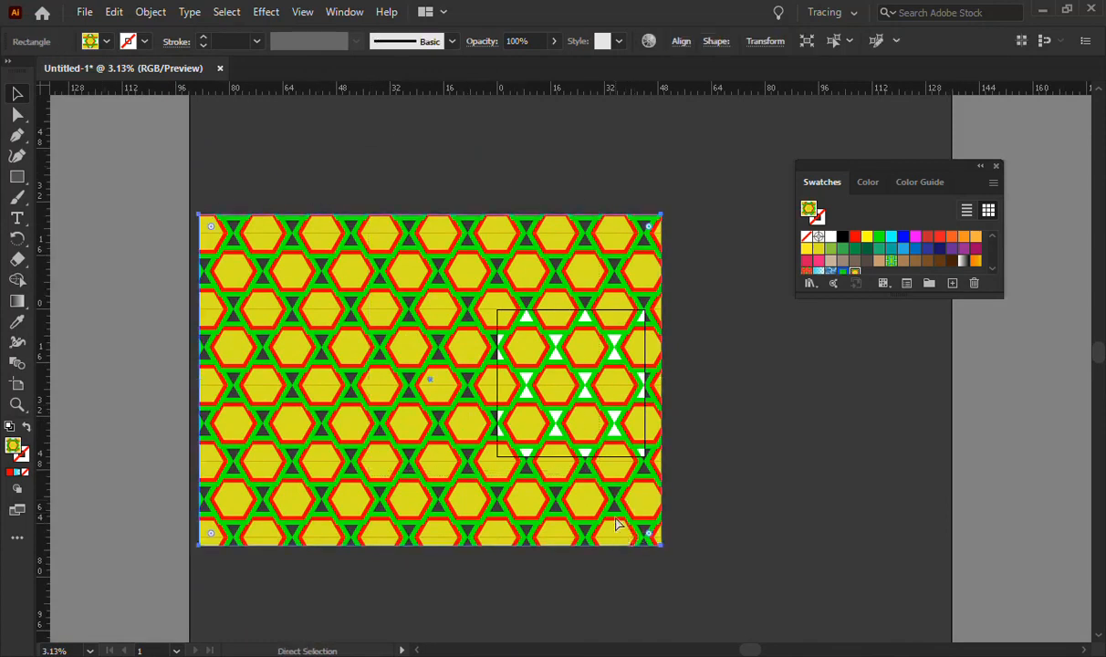
key(Delete)
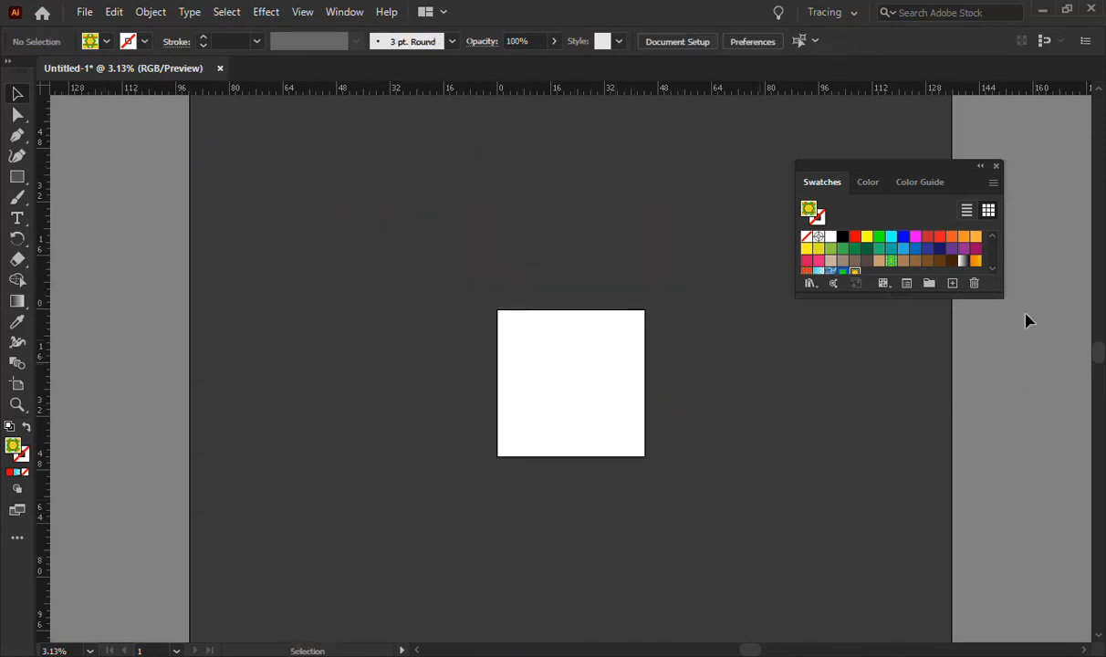